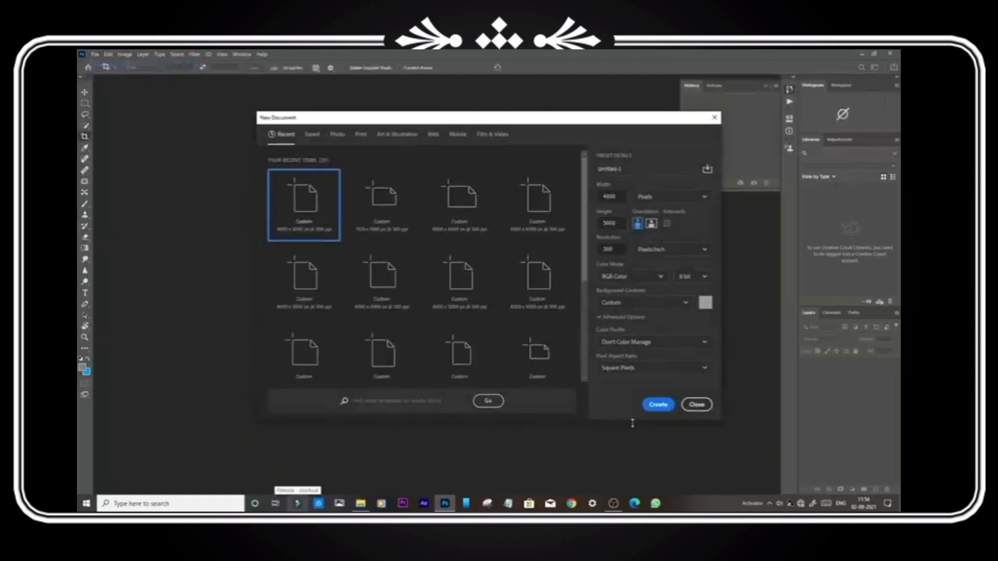
# Create the 4000 x 5000 px document at 300 ppi and place the photo of the woman in the yellow top
pyautogui.click(658, 405)
pyautogui.click(362, 503)
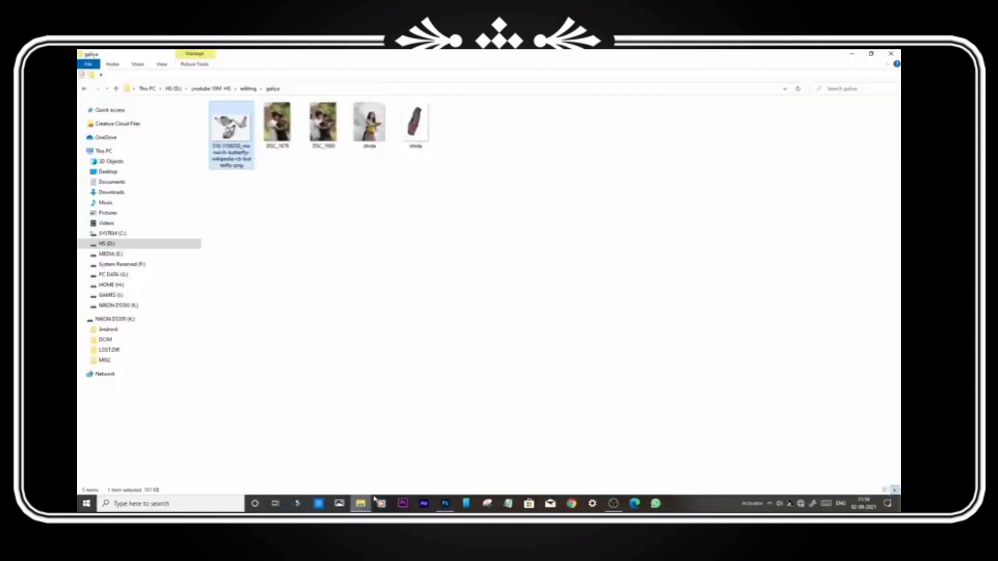
pyautogui.moveTo(369, 123); pyautogui.dragTo(479, 344)
pyautogui.click(487, 67)
# Preview the DSC_1679 photo of the two boys in the galiya folder and place it in the document
pyautogui.click(360, 503)
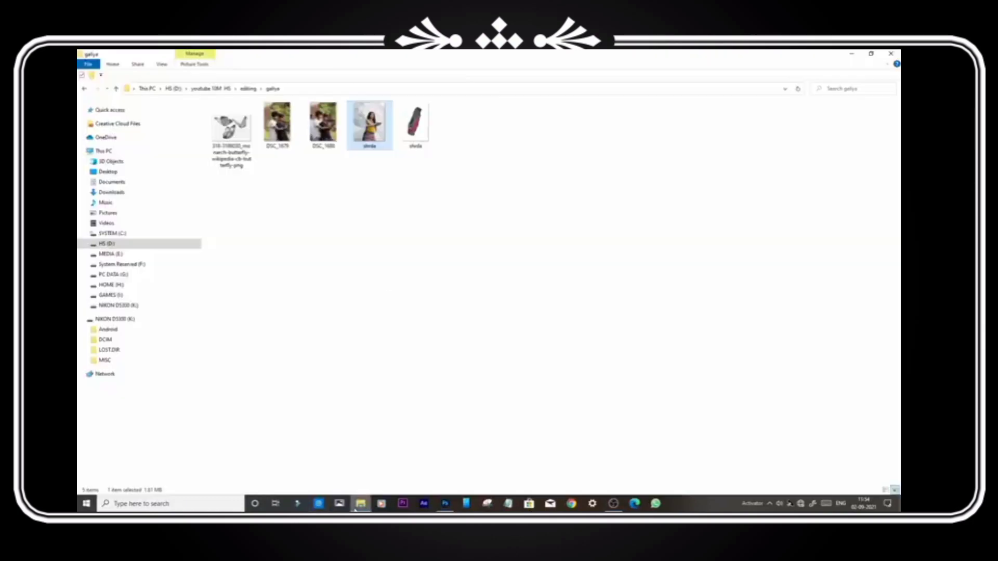
pyautogui.click(285, 126)
pyautogui.doubleClick(286, 127)
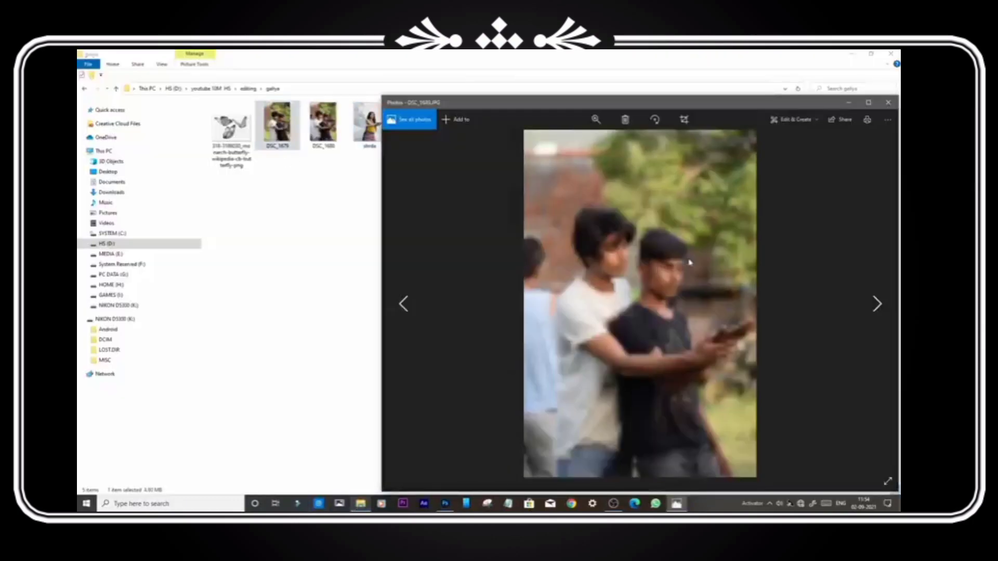
pyautogui.click(889, 102)
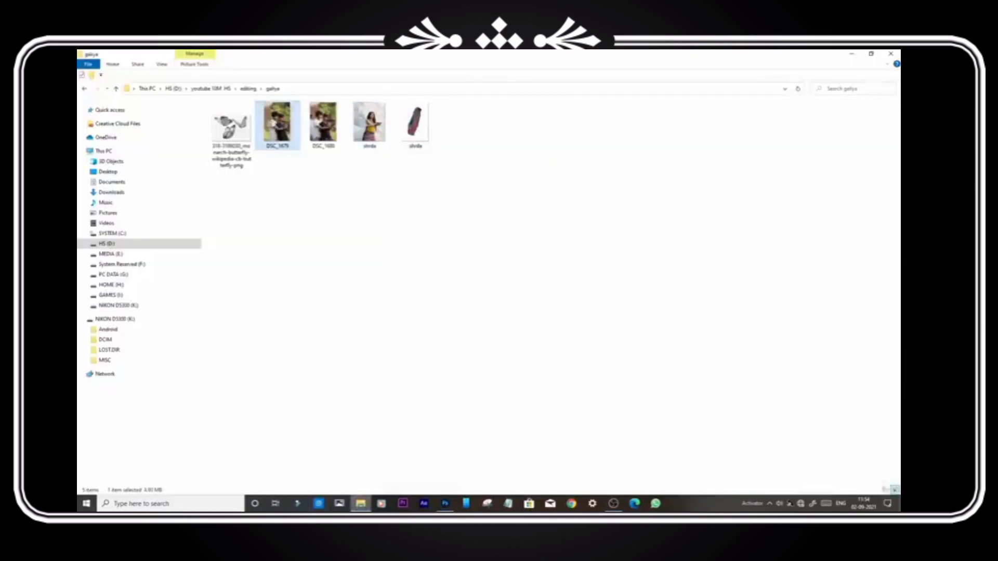
pyautogui.moveTo(273, 123); pyautogui.dragTo(429, 384)
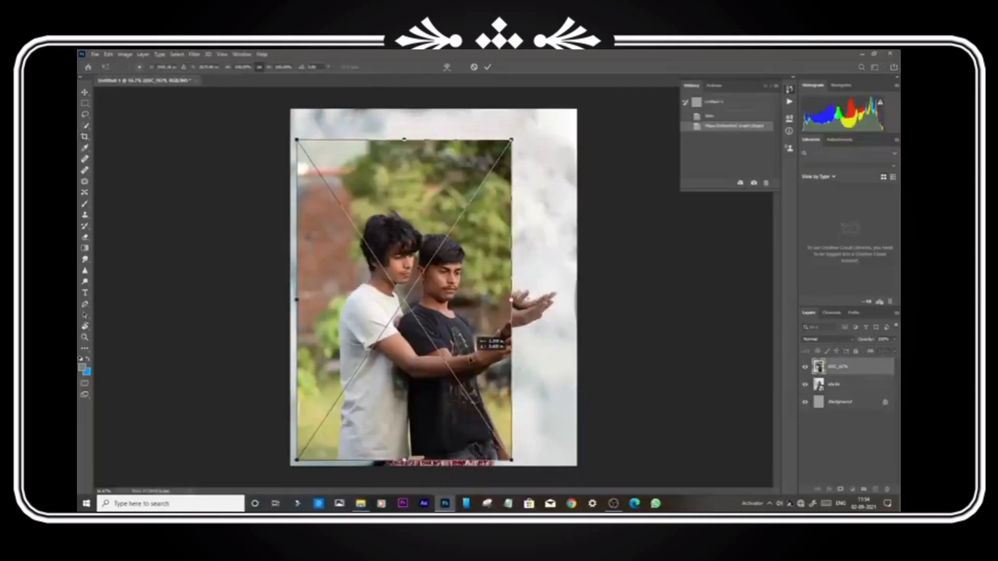
# Enlarge the placed DSC_1679 photo and align it over the woman at reduced opacity, then restore 100% opacity and commit the placement
pyautogui.moveTo(505, 300); pyautogui.dragTo(531, 300)
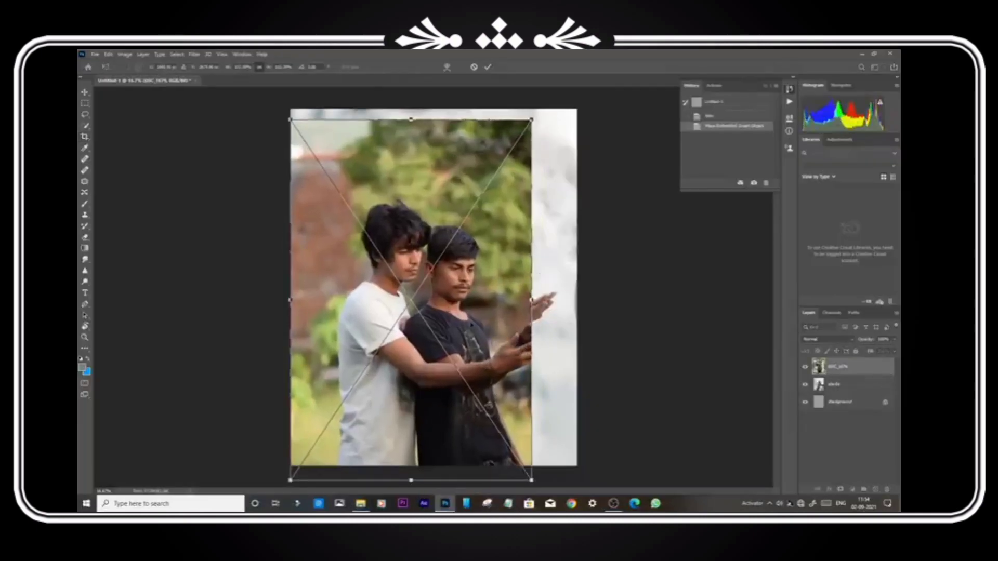
pyautogui.moveTo(468, 327); pyautogui.dragTo(465, 314)
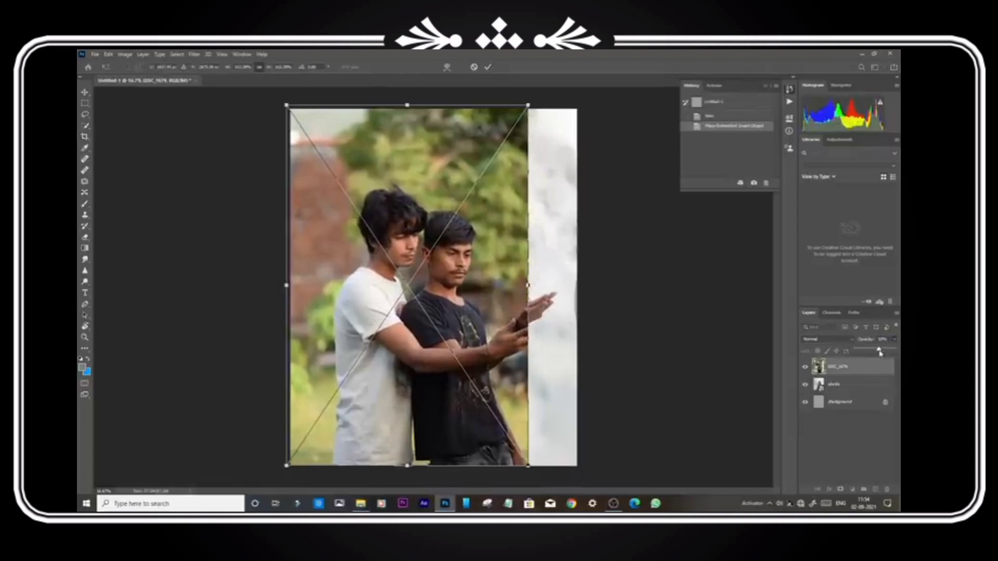
pyautogui.click(880, 351)
pyautogui.moveTo(513, 340); pyautogui.dragTo(513, 311)
pyautogui.click(892, 351)
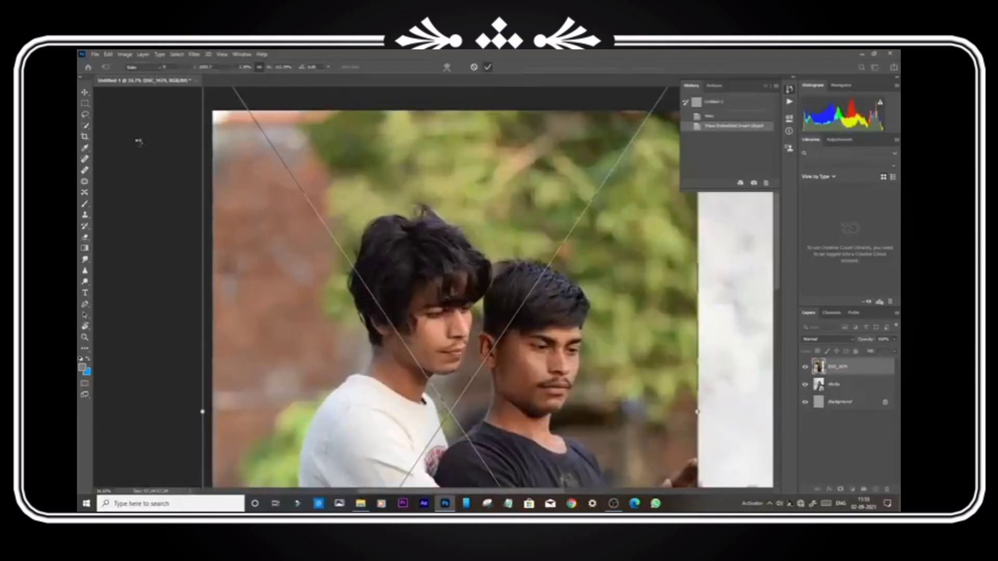
pyautogui.press('Return')
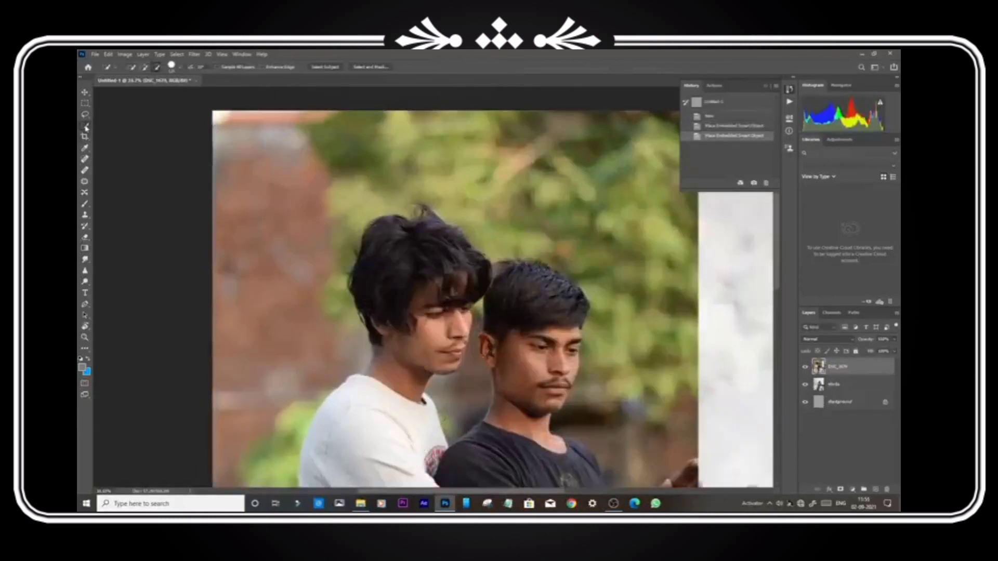
pyautogui.press('w')
pyautogui.scroll(1, 435, 261)
pyautogui.moveTo(411, 306); pyautogui.dragTo(412, 308)
pyautogui.moveTo(432, 242)
pyautogui.mouseDown()
pyautogui.moveTo(427, 322)
pyautogui.moveTo(487, 371)
pyautogui.mouseUp()
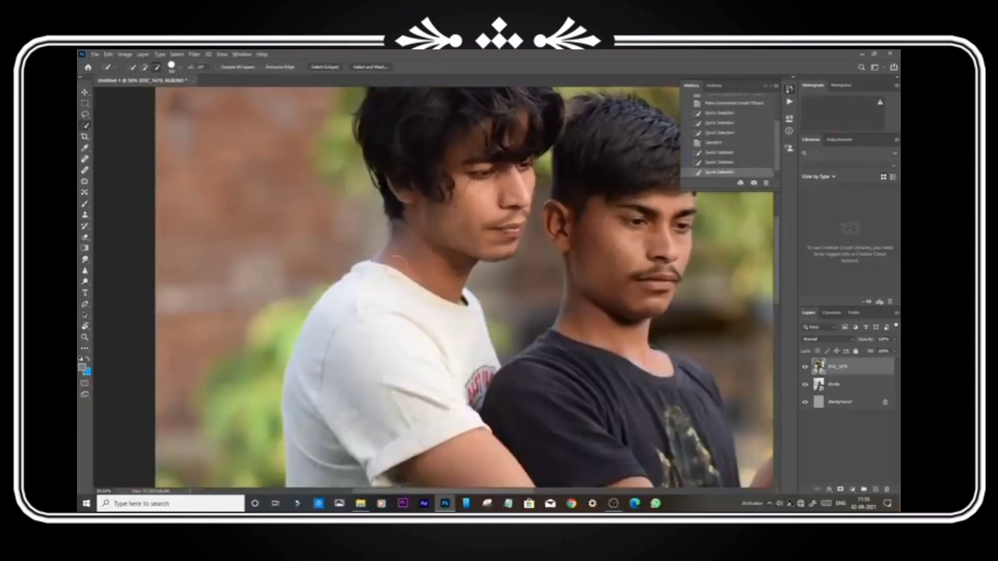
pyautogui.scroll(-5, 398, 263)
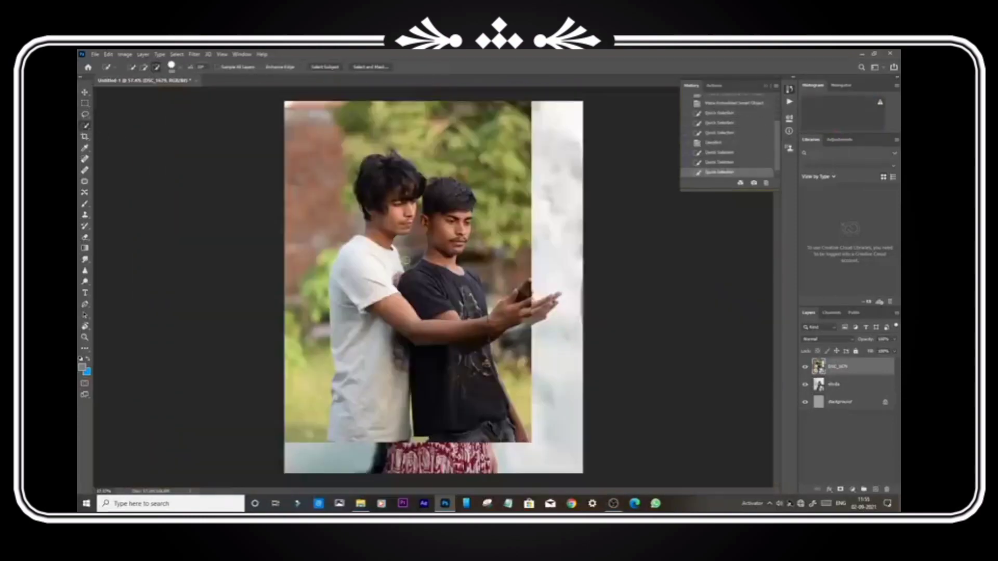
pyautogui.scroll(3, 409, 205)
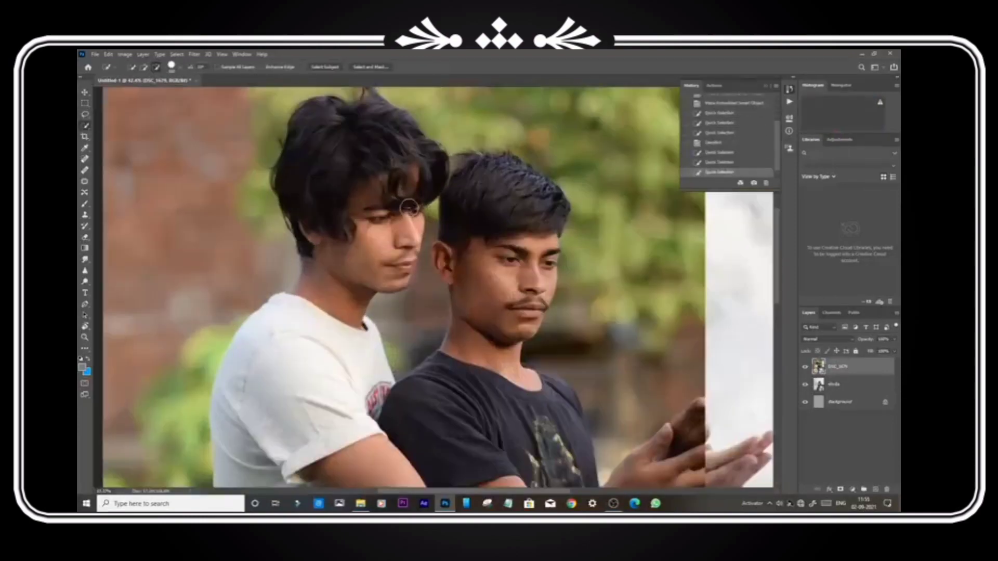
# Quick-select the hair, face and neck of the boy in the white T-shirt, keeping the other boy out of the selection
pyautogui.click(144, 68)
pyautogui.moveTo(342, 147); pyautogui.dragTo(349, 161)
pyautogui.moveTo(359, 208); pyautogui.dragTo(326, 320)
pyautogui.moveTo(325, 229); pyautogui.dragTo(316, 238)
pyautogui.click(387, 276)
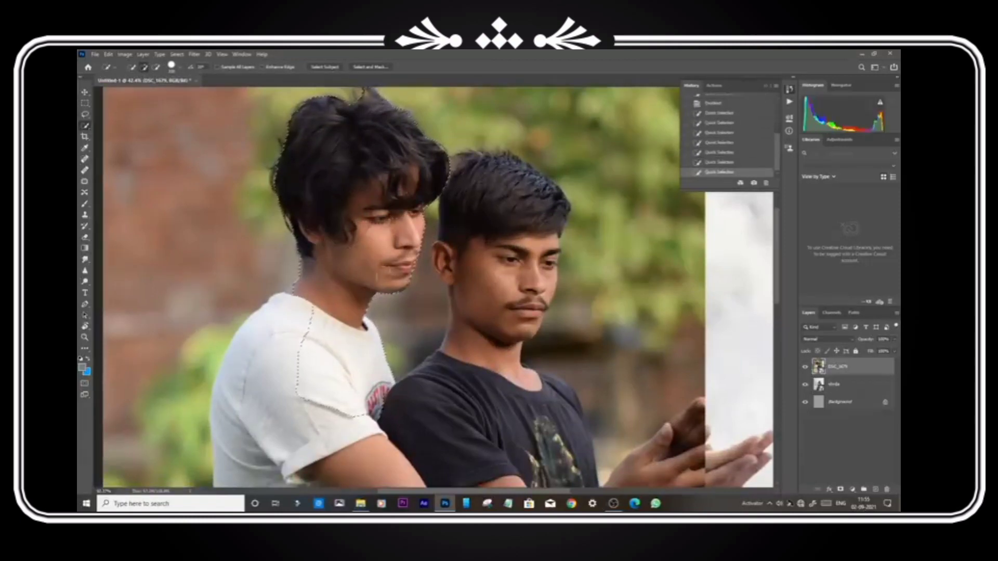
pyautogui.scroll(2, 387, 276)
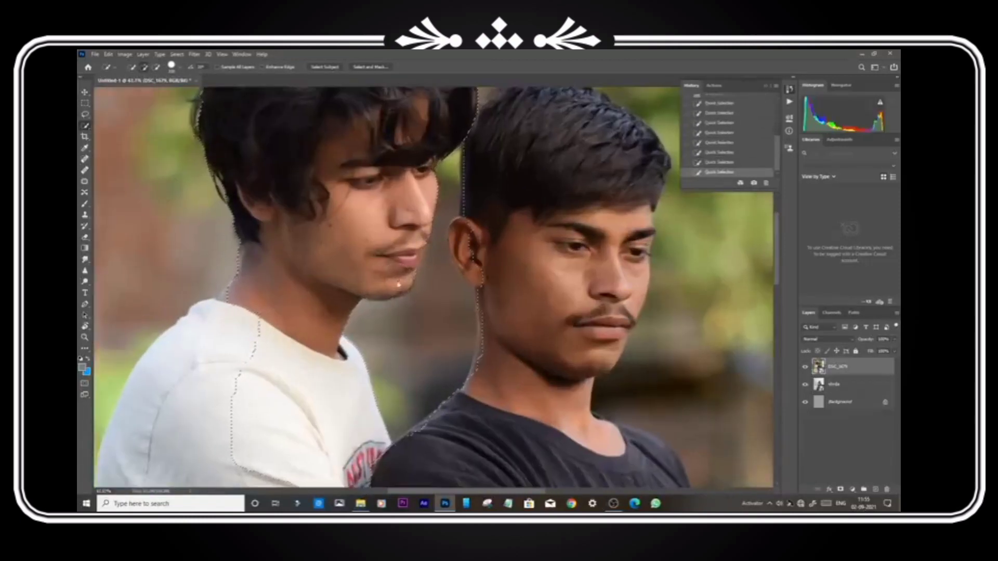
pyautogui.moveTo(460, 237); pyautogui.dragTo(448, 333)
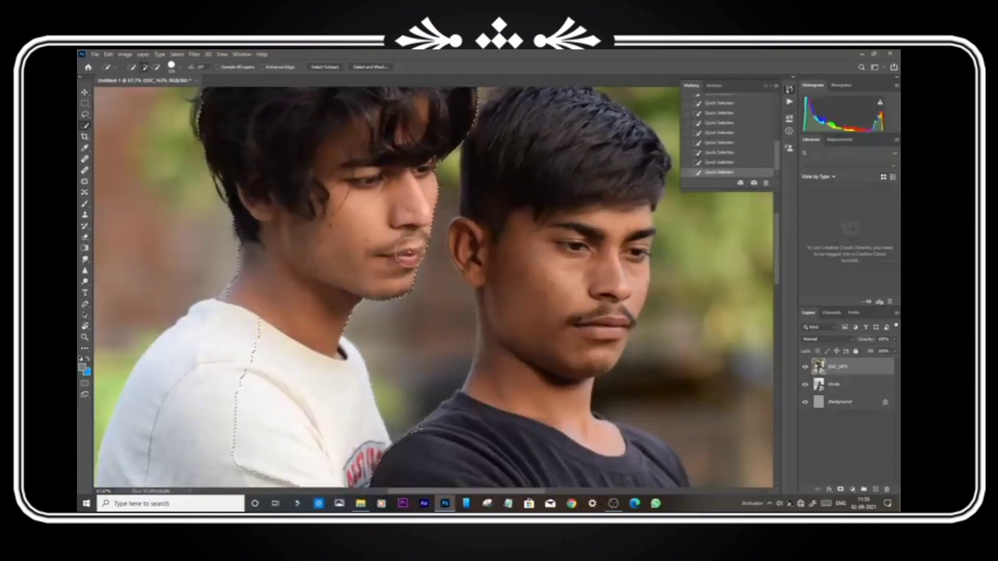
# Extend the quick selection over the boy's white T-shirt and his outstretched forearm
pyautogui.scroll(-3, 408, 253)
pyautogui.scroll(2, 357, 282)
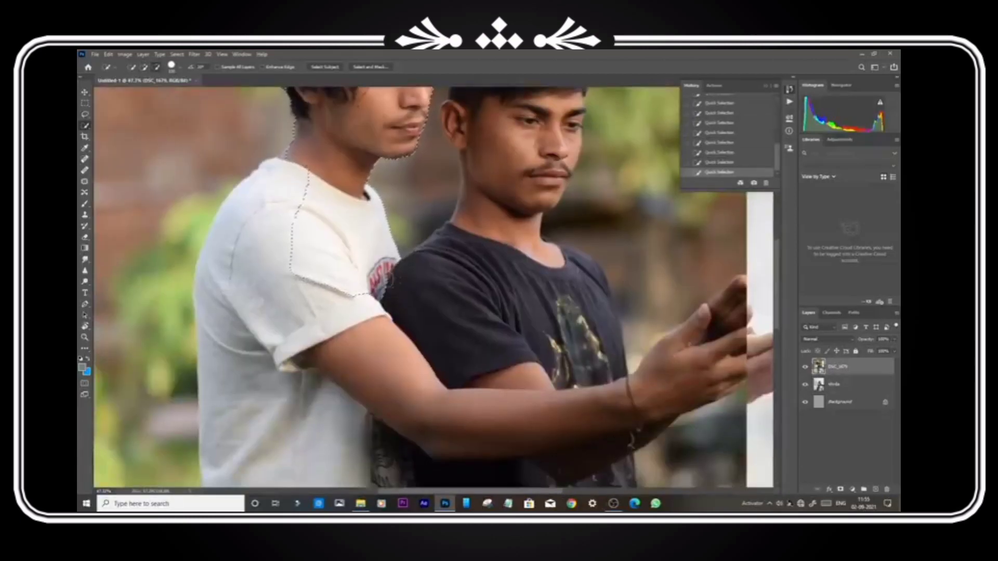
pyautogui.moveTo(389, 281)
pyautogui.mouseDown()
pyautogui.moveTo(343, 328)
pyautogui.moveTo(457, 421)
pyautogui.moveTo(624, 399)
pyautogui.moveTo(644, 442)
pyautogui.moveTo(647, 388)
pyautogui.moveTo(697, 368)
pyautogui.moveTo(582, 362)
pyautogui.moveTo(517, 396)
pyautogui.moveTo(400, 368)
pyautogui.moveTo(375, 398)
pyautogui.mouseUp()
pyautogui.scroll(-3, 676, 369)
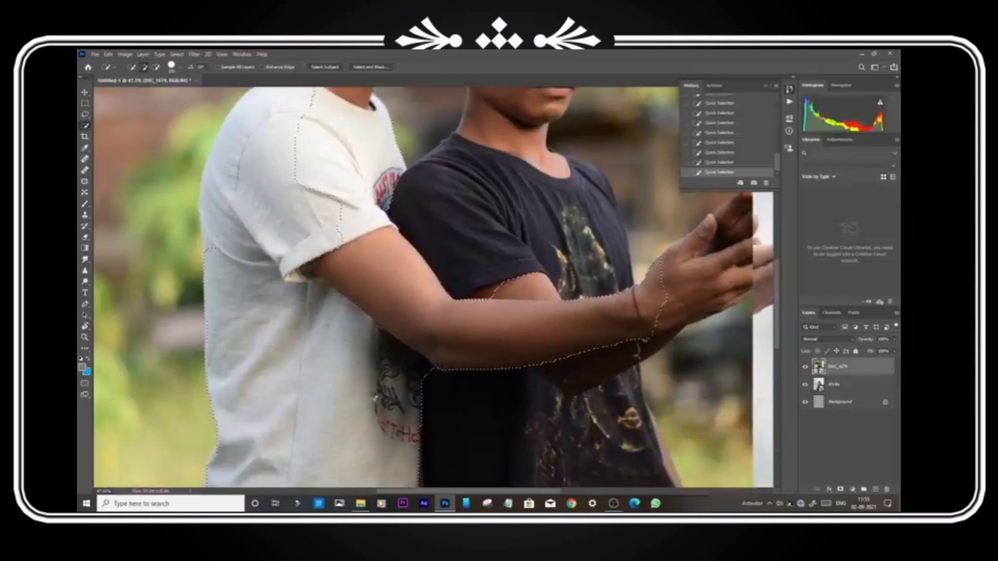
# Refine the selection edge beneath the elbow beside the shirt print, using a much smaller Quick Selection brush
pyautogui.scroll(-5, 411, 406)
pyautogui.scroll(3, 435, 351)
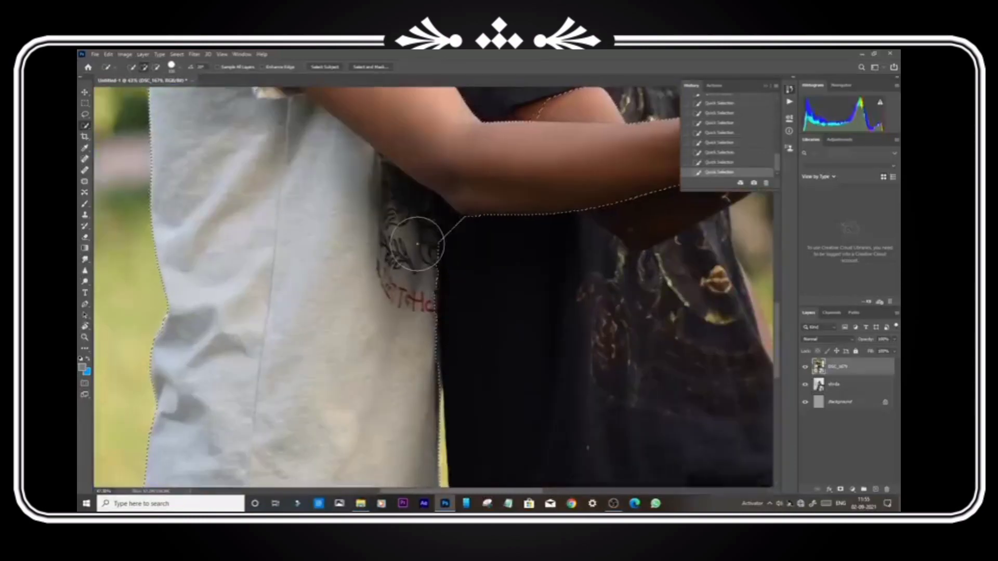
pyautogui.scroll(4, 463, 232)
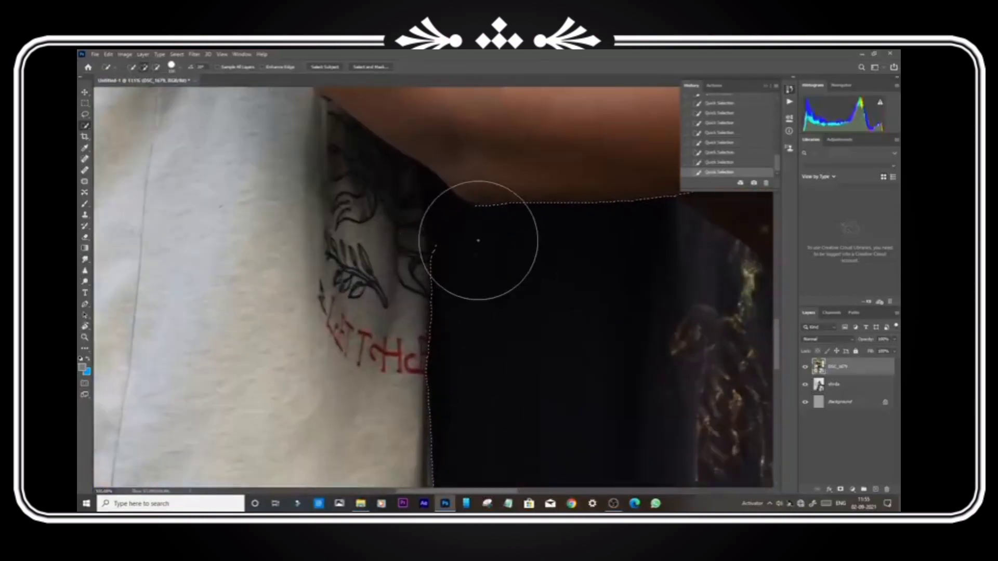
pyautogui.press(']')
pyautogui.press(']')
pyautogui.press(']')
pyautogui.press(']')
pyautogui.press(']')
pyautogui.press(']')
pyautogui.press(']')
pyautogui.press(']')
pyautogui.press(']')
pyautogui.press(']')
pyautogui.press('[')
pyautogui.press('[')
pyautogui.press('[')
pyautogui.press('[')
pyautogui.press('[')
pyautogui.press('[')
pyautogui.press('[')
pyautogui.press('[')
pyautogui.press('[')
pyautogui.press('[')
pyautogui.press('[')
pyautogui.press('[')
pyautogui.press('[')
pyautogui.press('[')
pyautogui.press('[')
pyautogui.press('[')
pyautogui.press('[')
pyautogui.press('[')
pyautogui.press('[')
pyautogui.press('[')
pyautogui.moveTo(460, 218)
pyautogui.mouseDown()
pyautogui.moveTo(446, 227)
pyautogui.moveTo(420, 190)
pyautogui.moveTo(416, 238)
pyautogui.mouseUp()
# Refine the quick selection along the white T-shirt's inner side edge down to its hem
pyautogui.scroll(-4, 417, 216)
pyautogui.moveTo(403, 393); pyautogui.dragTo(416, 216)
pyautogui.moveTo(440, 398); pyautogui.dragTo(448, 259)
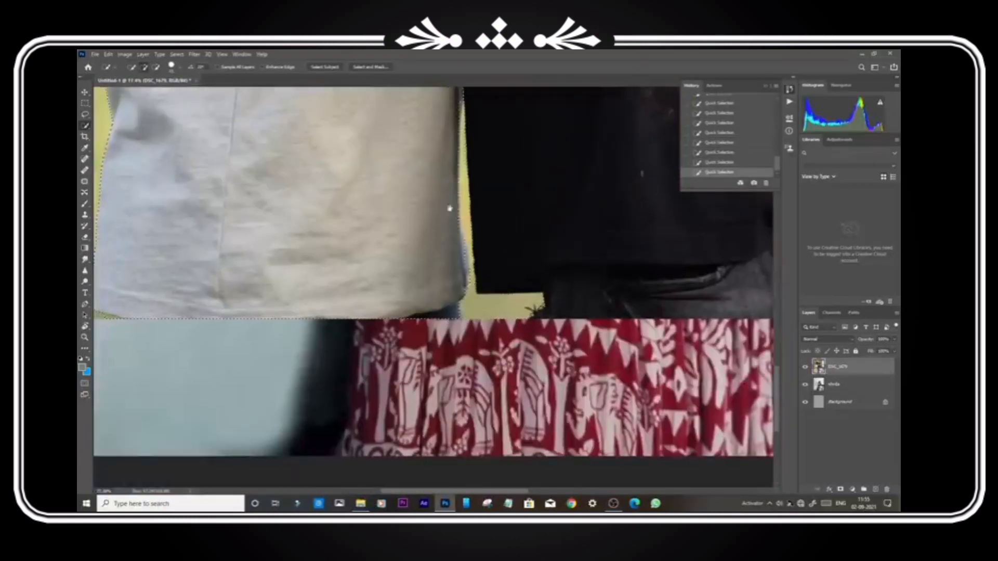
pyautogui.moveTo(450, 209); pyautogui.dragTo(429, 301)
pyautogui.scroll(-5, 430, 301)
# Fill the unselected gaps on the white T-shirt's side, shoulder and sleeve with Quick Selection strokes
pyautogui.moveTo(345, 291); pyautogui.dragTo(377, 473)
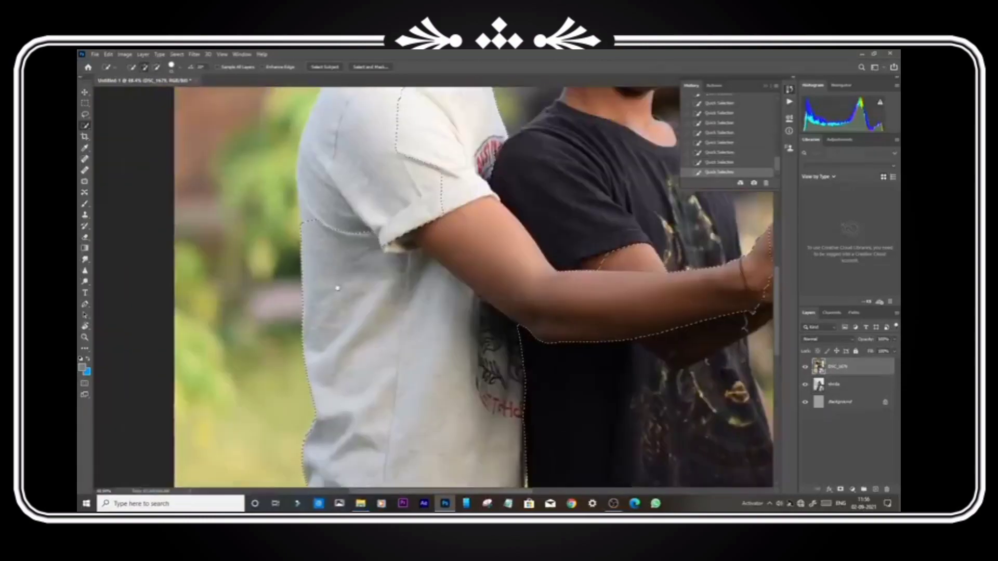
pyautogui.moveTo(338, 288); pyautogui.dragTo(343, 379)
pyautogui.moveTo(374, 175); pyautogui.dragTo(381, 138)
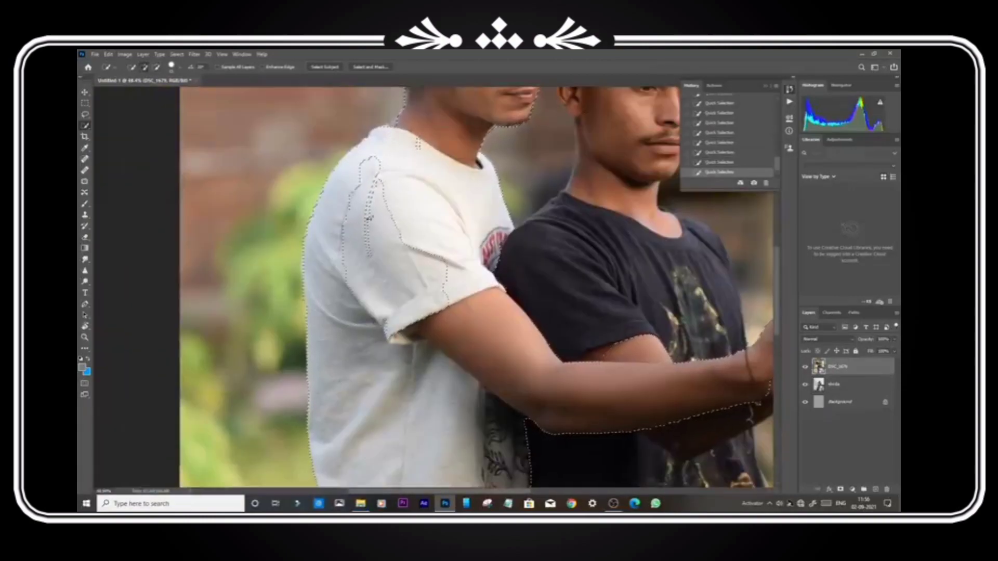
pyautogui.moveTo(369, 218); pyautogui.dragTo(355, 279)
pyautogui.moveTo(370, 176); pyautogui.dragTo(372, 257)
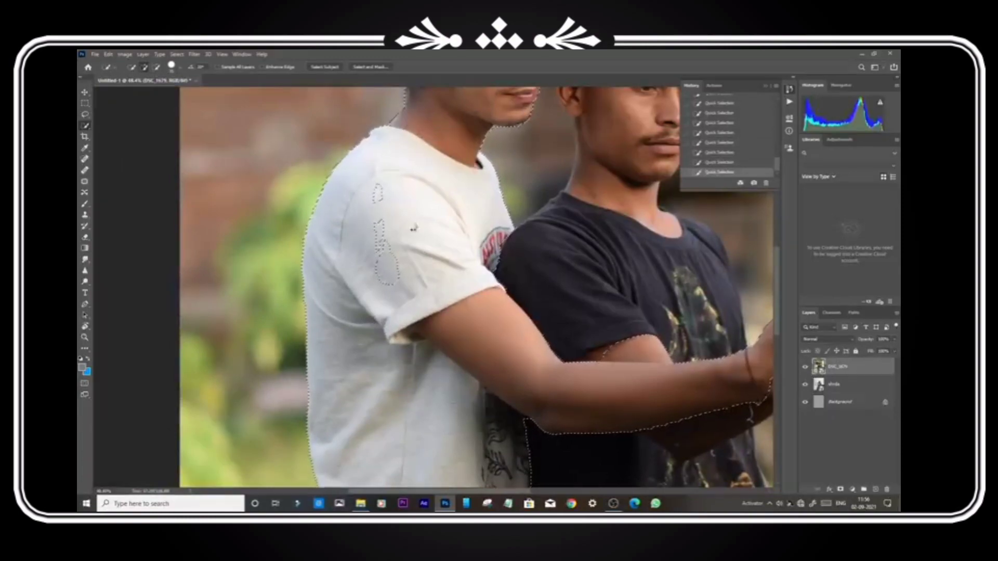
# Rasterize the DSC_1679 layer and add a layer mask from the selection to cut out the boy
pyautogui.scroll(-6, 395, 386)
pyautogui.scroll(6, 464, 328)
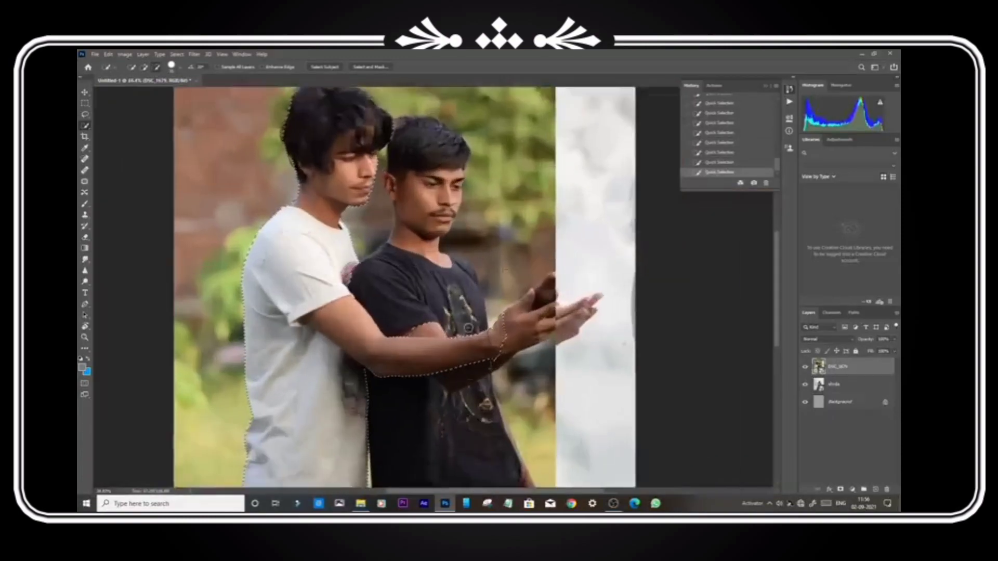
pyautogui.scroll(-5, 465, 328)
pyautogui.scroll(6, 499, 359)
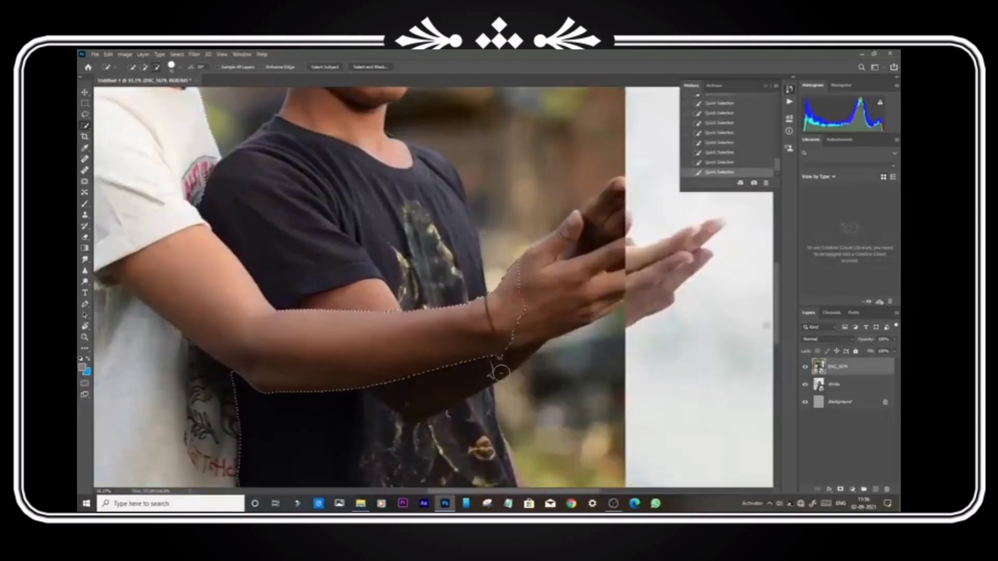
pyautogui.scroll(-5, 512, 361)
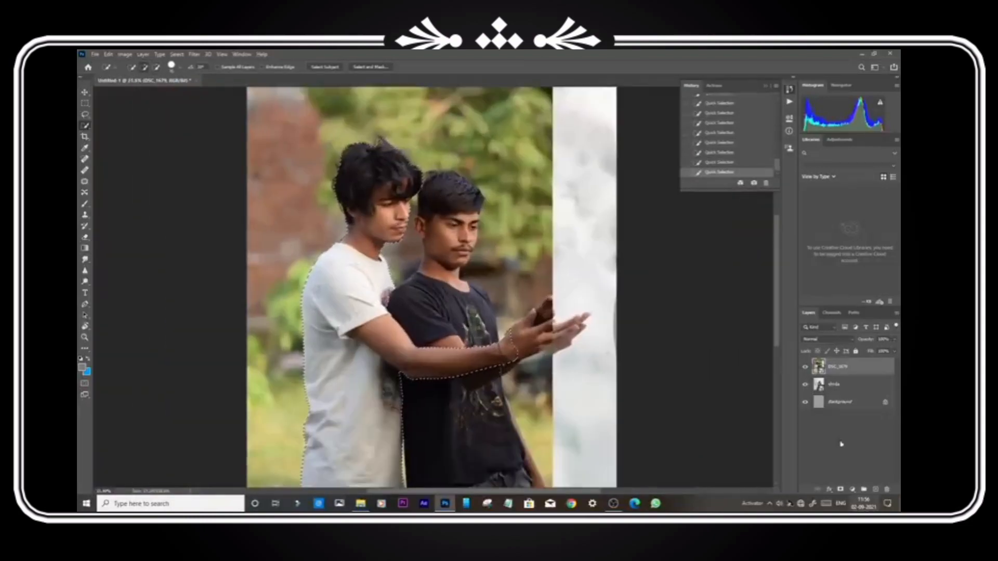
pyautogui.rightClick(856, 368)
pyautogui.click(766, 283)
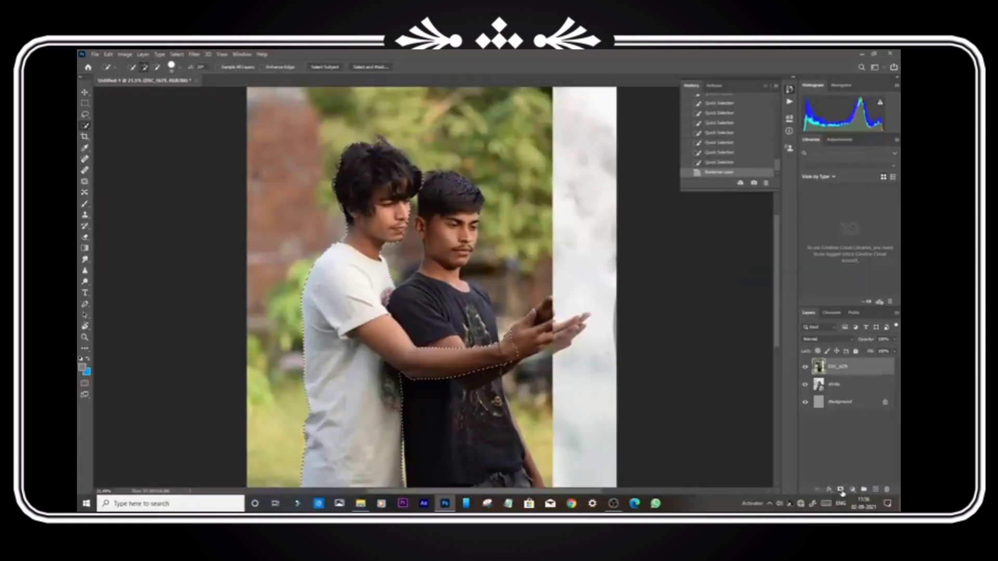
pyautogui.click(840, 489)
# Refine the boy's hair edges on the layer mask in Select and Mask with the Refine Edge brush and accept the result
pyautogui.scroll(3, 436, 348)
pyautogui.scroll(4, 458, 305)
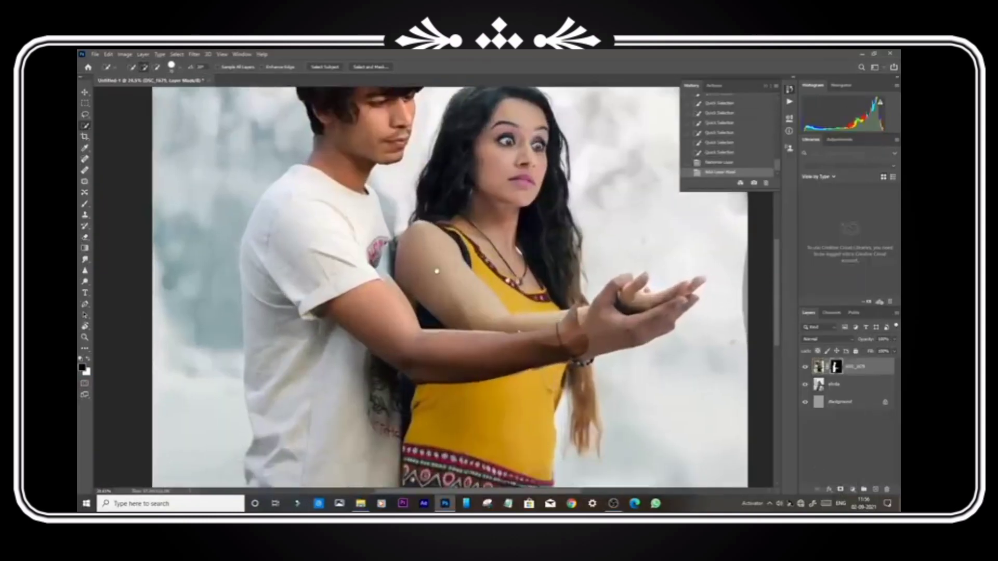
pyautogui.scroll(2, 413, 288)
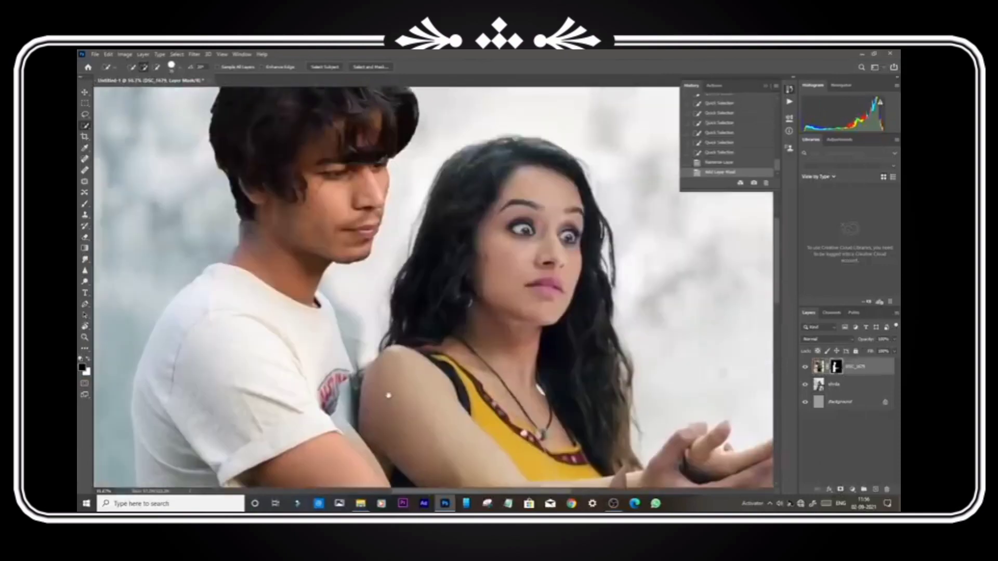
pyautogui.scroll(3, 387, 319)
pyautogui.moveTo(352, 167); pyautogui.dragTo(371, 297)
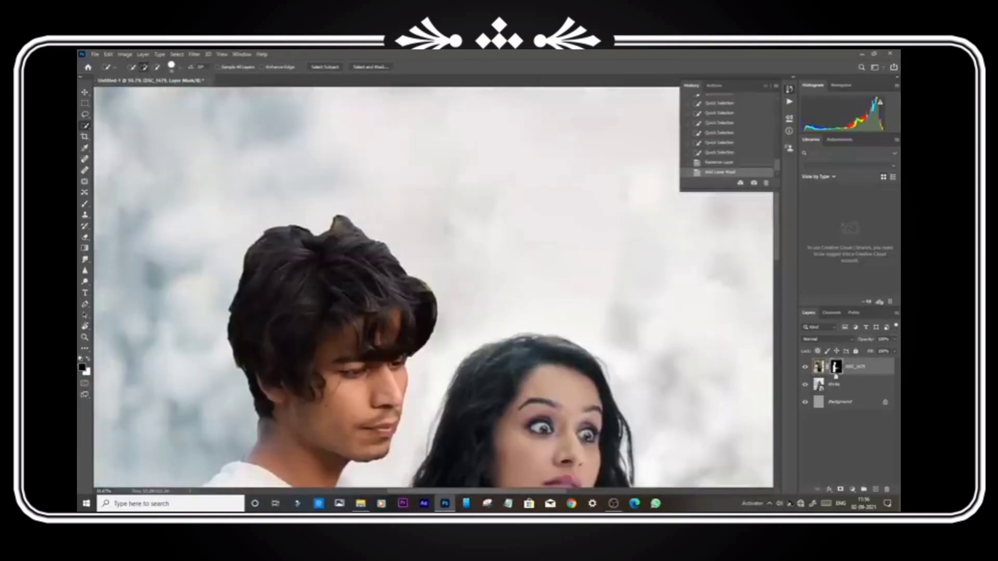
pyautogui.doubleClick(836, 371)
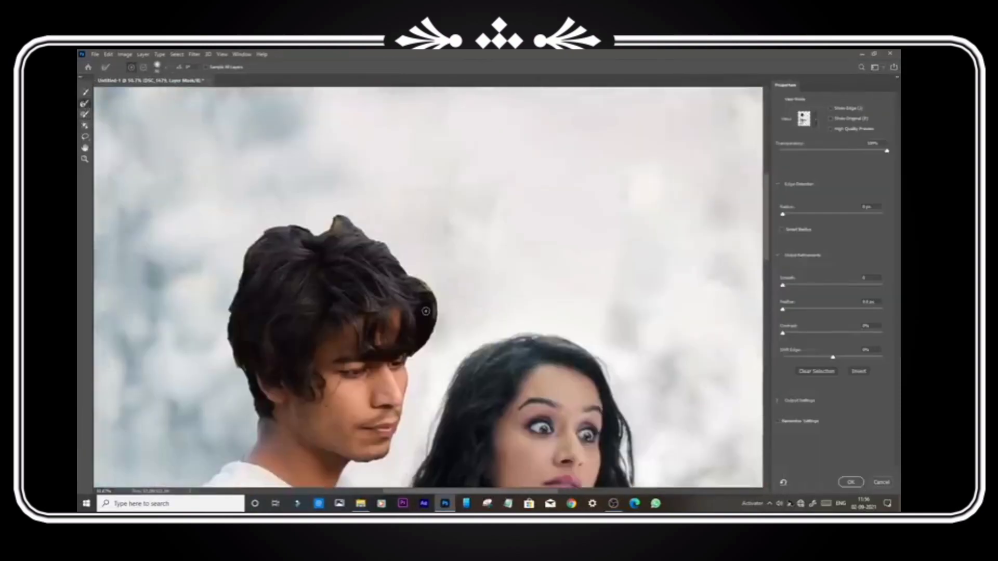
pyautogui.moveTo(431, 307)
pyautogui.mouseDown()
pyautogui.moveTo(370, 240)
pyautogui.moveTo(321, 236)
pyautogui.mouseUp()
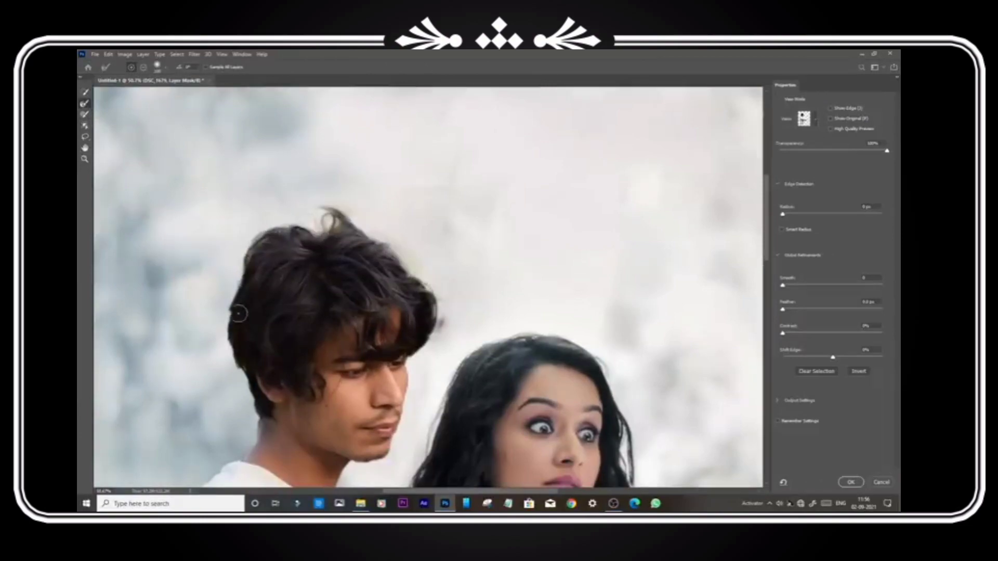
pyautogui.moveTo(239, 313); pyautogui.dragTo(243, 375)
pyautogui.scroll(-10, 447, 275)
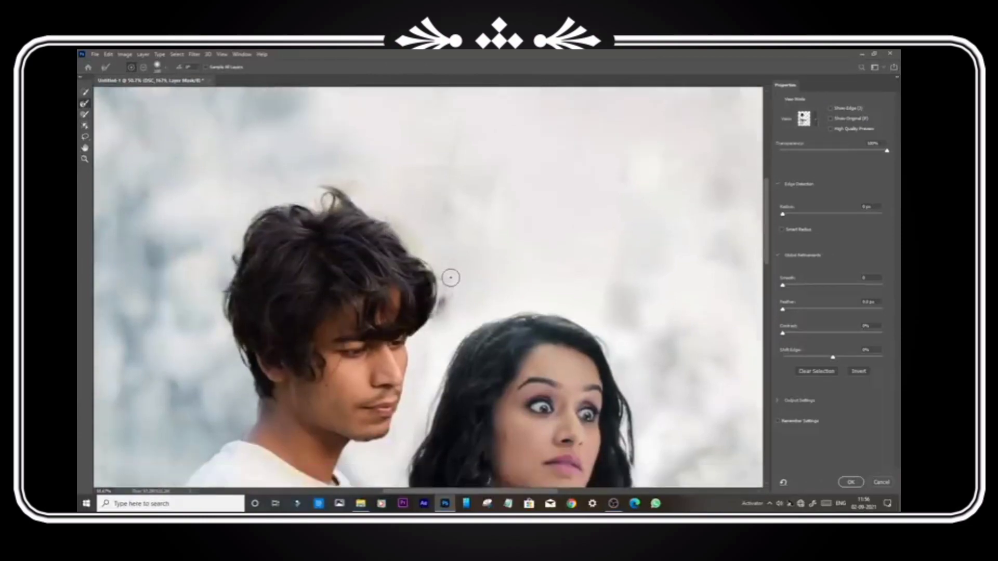
pyautogui.scroll(3, 440, 220)
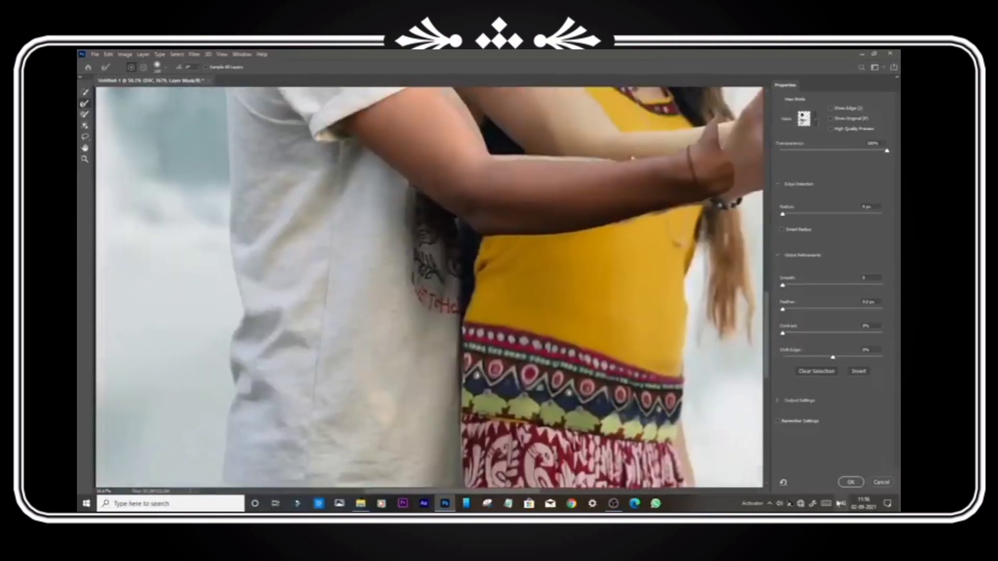
pyautogui.click(851, 482)
# Apply the DSC_1679 layer mask and erase the stray hair patch beside the boy's fringe
pyautogui.rightClick(837, 365)
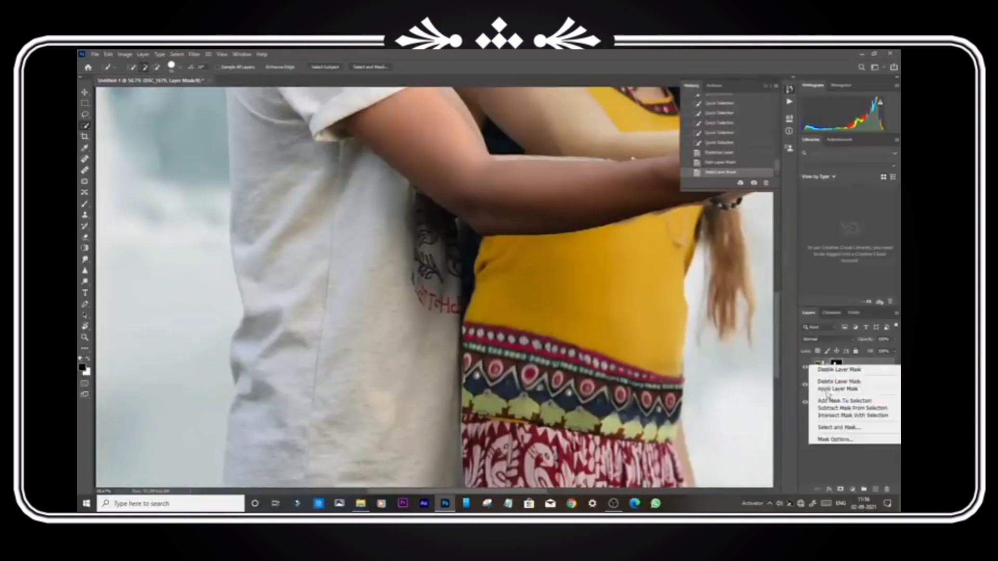
pyautogui.click(829, 390)
pyautogui.click(85, 236)
pyautogui.moveTo(315, 150); pyautogui.dragTo(366, 207)
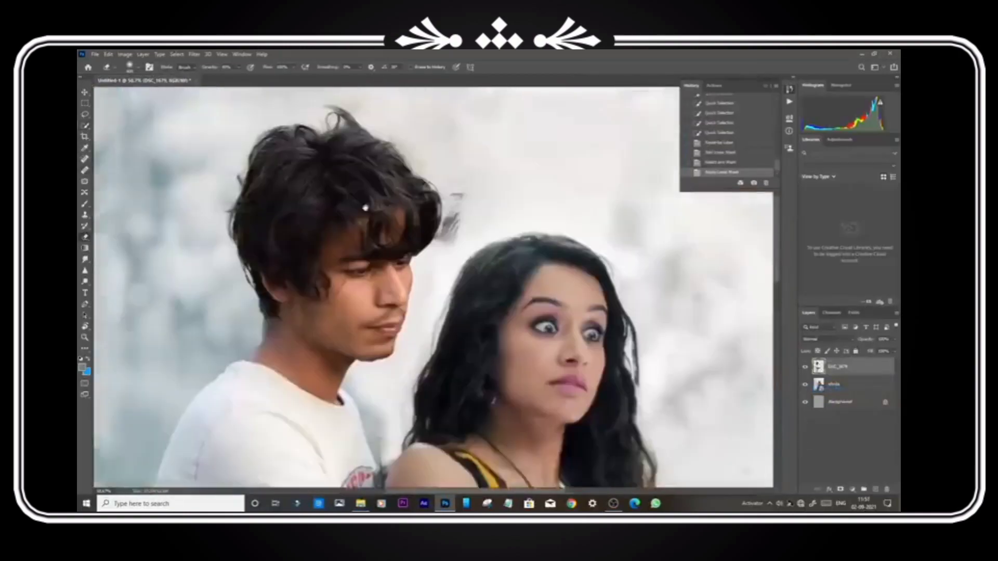
pyautogui.scroll(5, 366, 207)
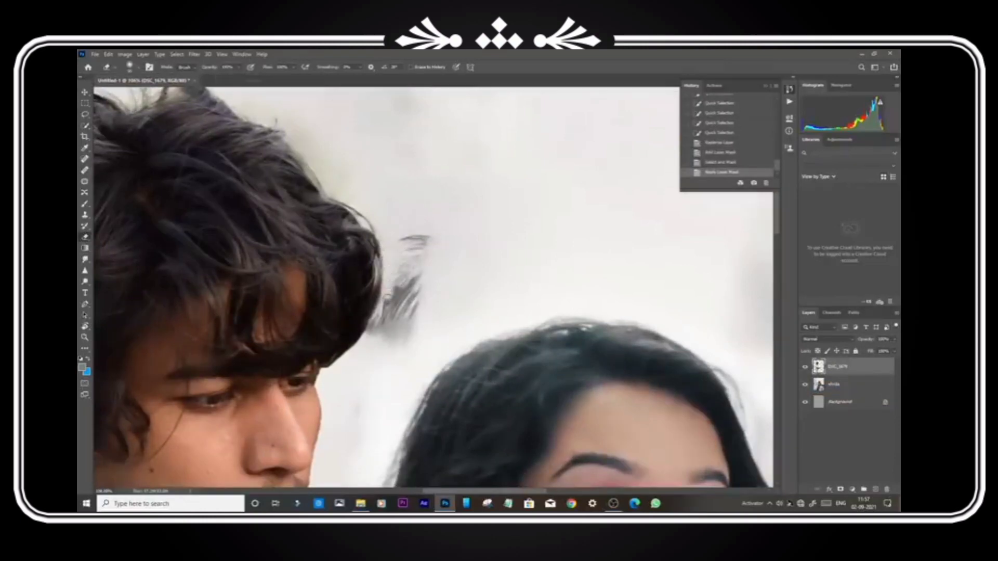
pyautogui.moveTo(395, 334)
pyautogui.mouseDown()
pyautogui.moveTo(408, 273)
pyautogui.moveTo(409, 222)
pyautogui.moveTo(417, 340)
pyautogui.moveTo(409, 234)
pyautogui.mouseUp()
pyautogui.scroll(-2, 429, 244)
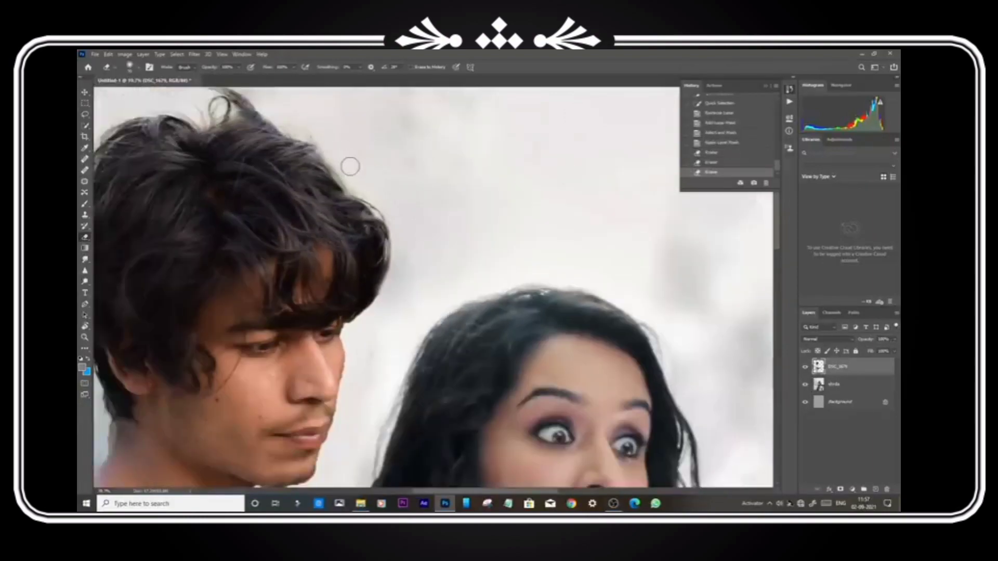
pyautogui.moveTo(391, 201); pyautogui.dragTo(388, 205)
pyautogui.scroll(-7, 389, 205)
# Erase the leftover background fringe along the boy's lips, chin and neck using a smaller Eraser brush
pyautogui.scroll(16, 306, 372)
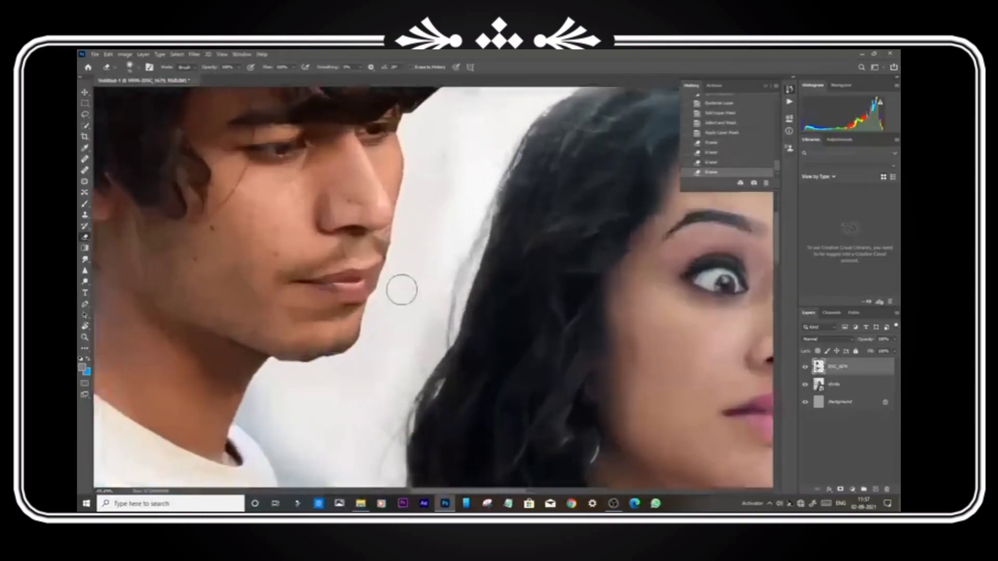
pyautogui.press(']')
pyautogui.press(']')
pyautogui.press(']')
pyautogui.press('[')
pyautogui.press('[')
pyautogui.press('[')
pyautogui.press('[')
pyautogui.press('[')
pyautogui.press('[')
pyautogui.press('[')
pyautogui.press('[')
pyautogui.press('[')
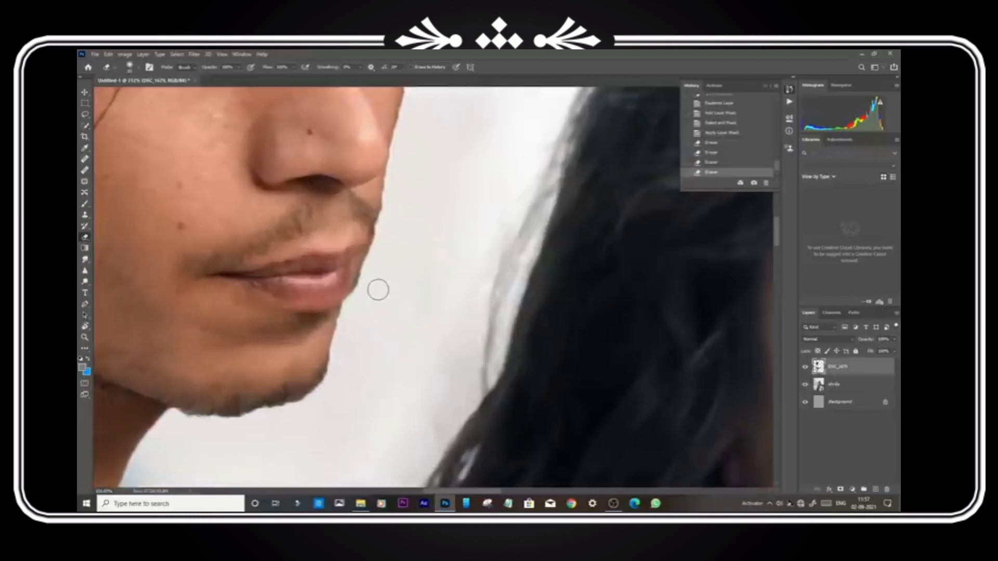
pyautogui.scroll(2, 353, 324)
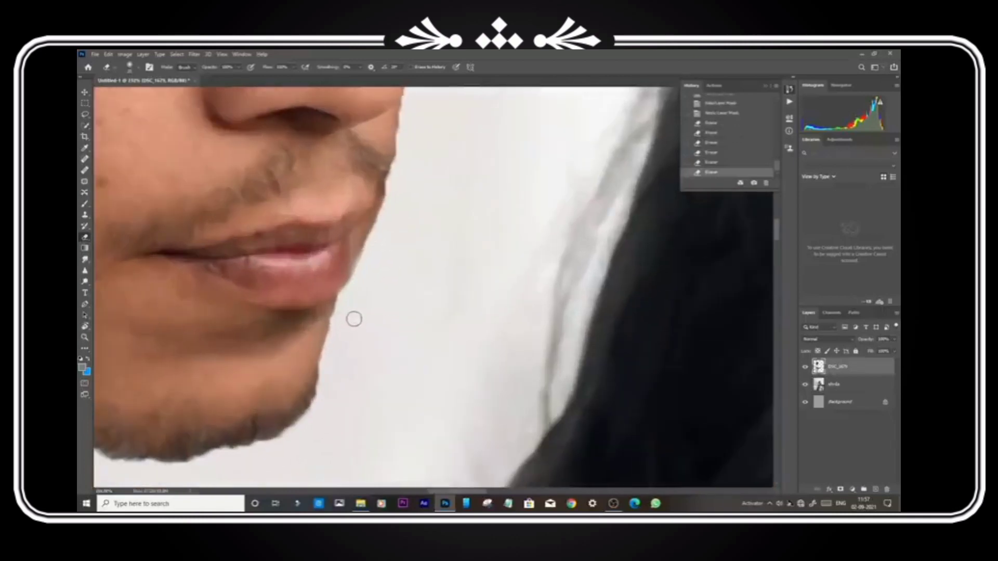
pyautogui.scroll(-2, 390, 241)
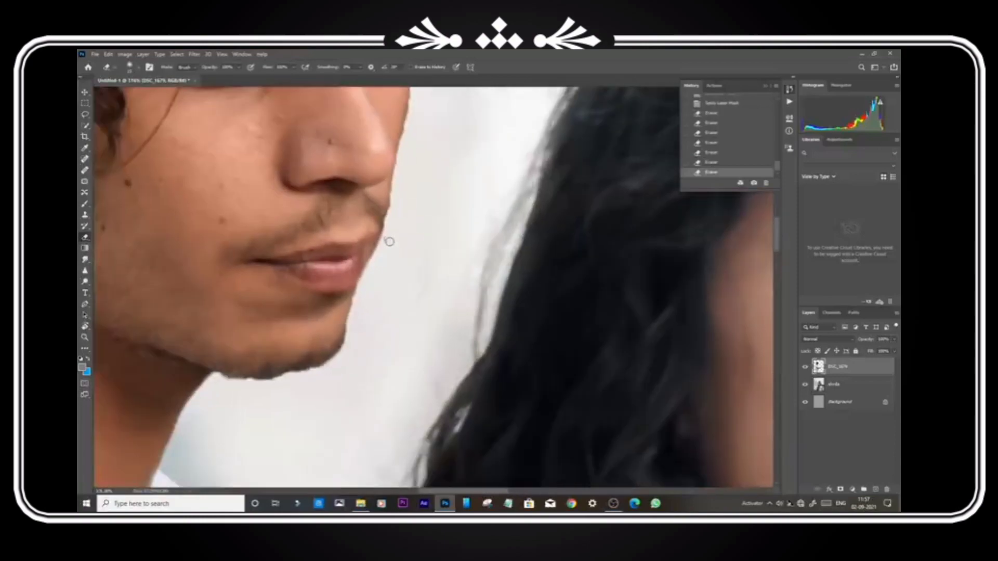
pyautogui.scroll(-3, 378, 248)
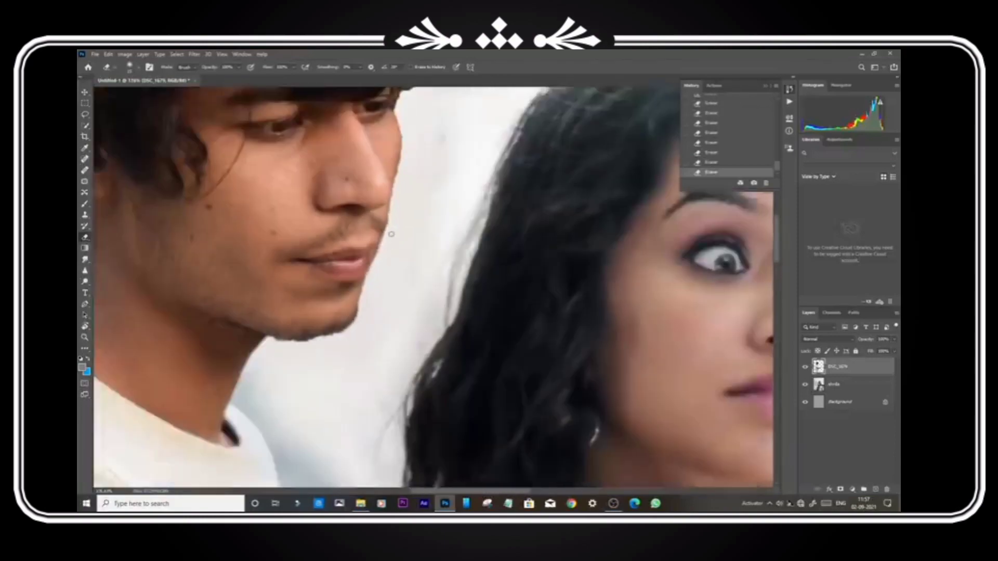
pyautogui.scroll(2, 391, 212)
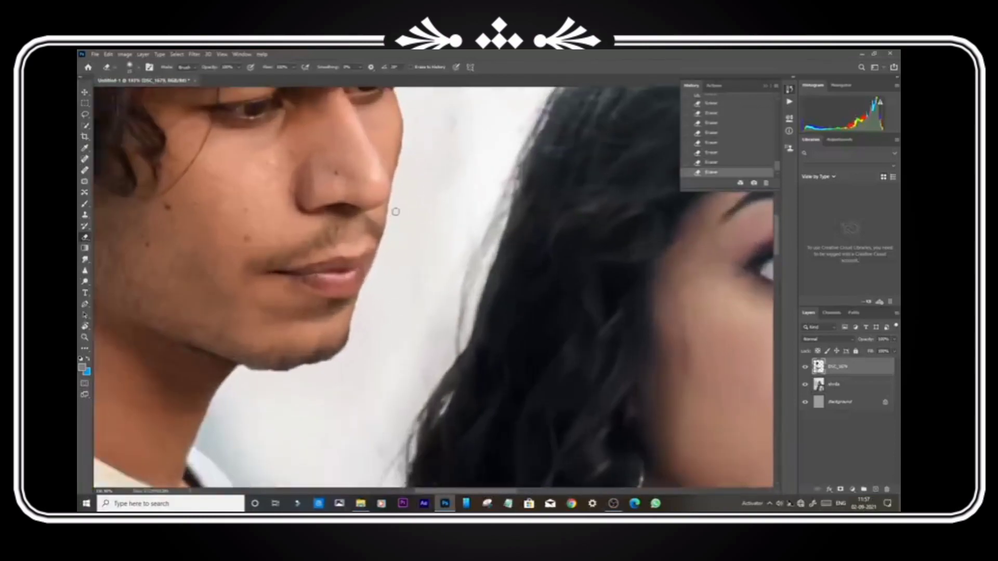
pyautogui.scroll(-3, 396, 212)
pyautogui.scroll(1, 249, 155)
pyautogui.scroll(2, 249, 156)
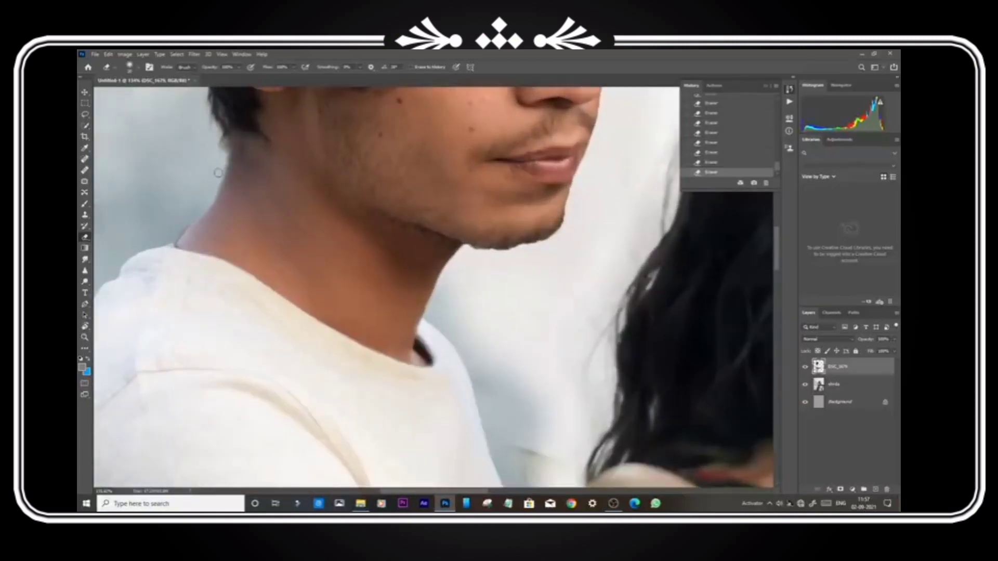
pyautogui.scroll(-5, 188, 206)
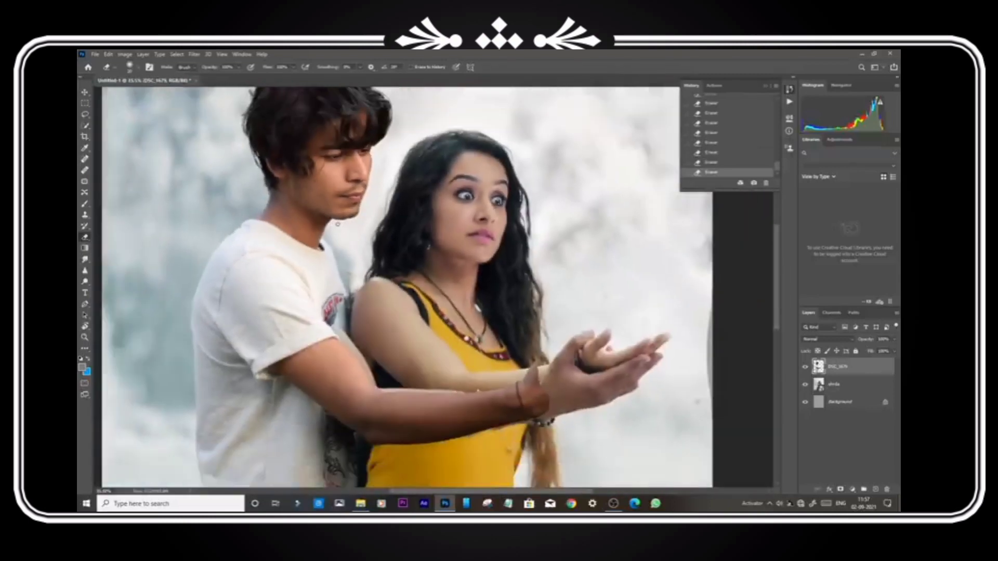
pyautogui.scroll(-1, 370, 206)
# Move the boy's cutout slightly closer to the woman and fine-tune its position with Free Transform
pyautogui.click(85, 92)
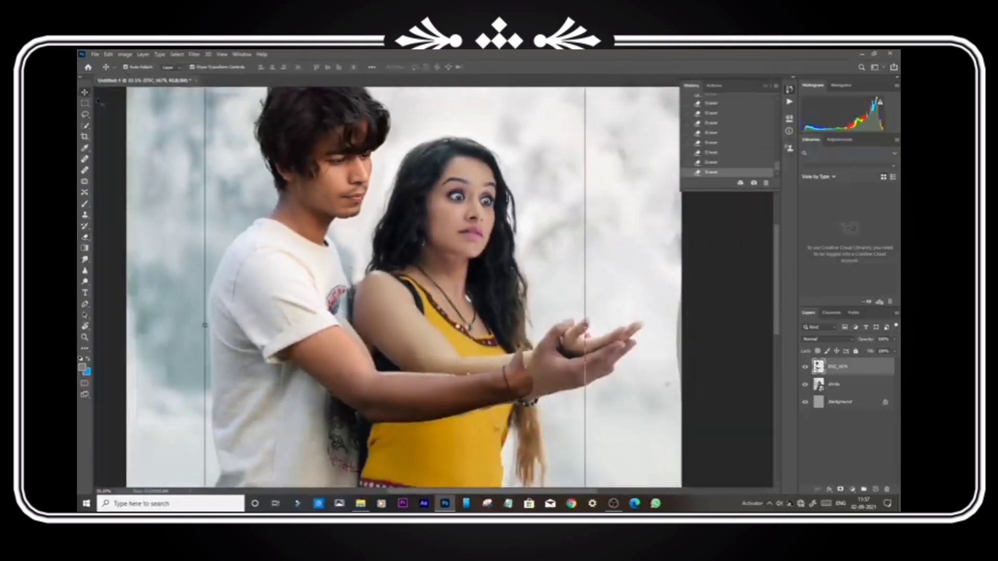
pyautogui.moveTo(316, 149); pyautogui.dragTo(348, 148)
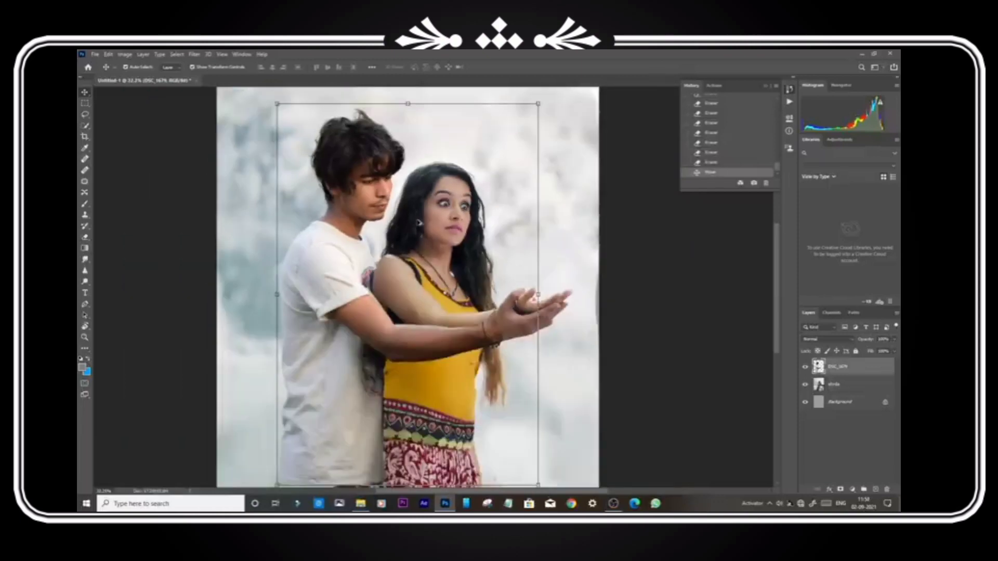
pyautogui.scroll(-1, 419, 223)
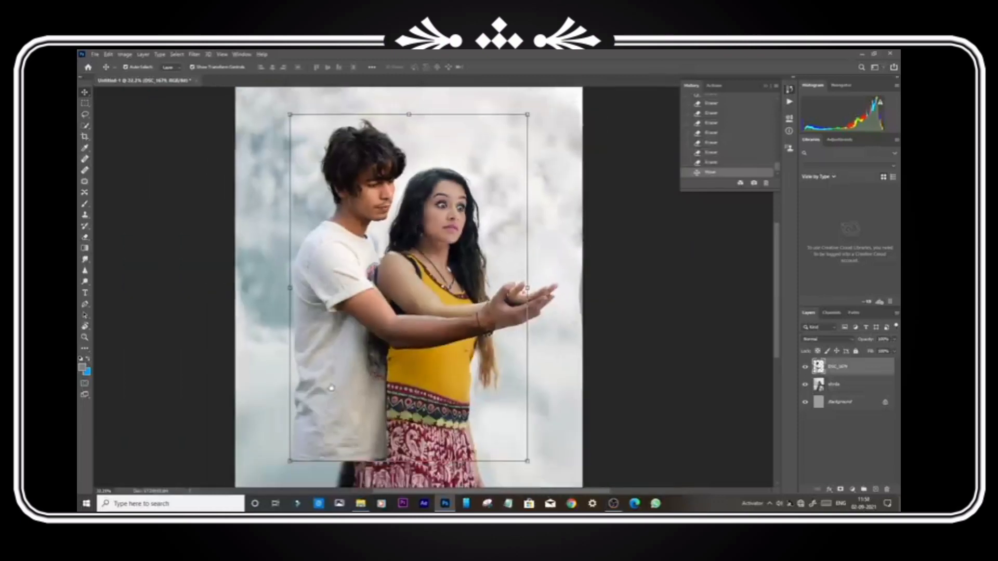
pyautogui.scroll(-1, 582, 457)
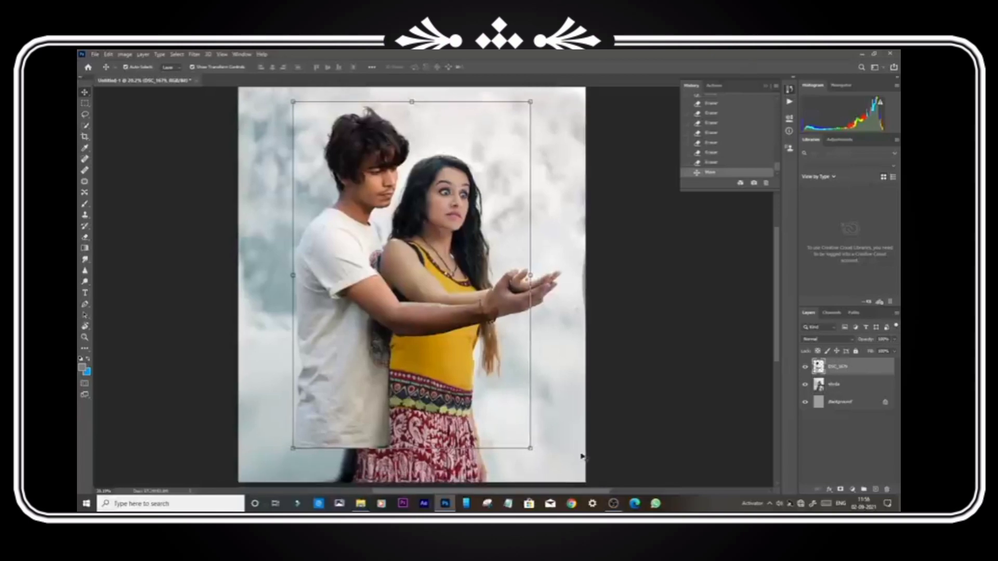
pyautogui.moveTo(540, 450); pyautogui.dragTo(538, 450)
pyautogui.click(502, 68)
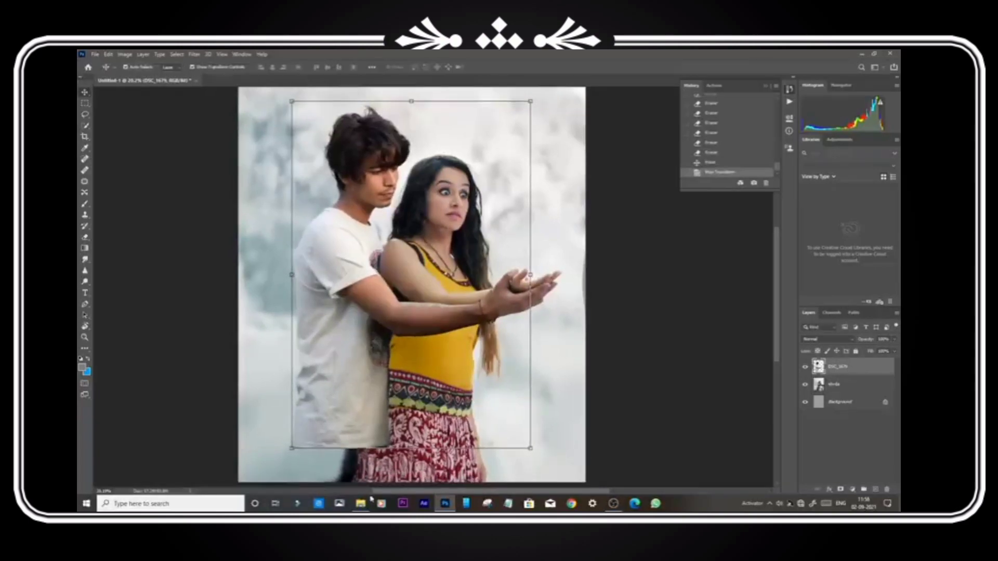
# Place the DSC_1680 photo in the composite, enlarge it to match the boy's size, and rasterize its layer
pyautogui.moveTo(360, 503)
pyautogui.click(364, 476)
pyautogui.moveTo(338, 131); pyautogui.dragTo(502, 208)
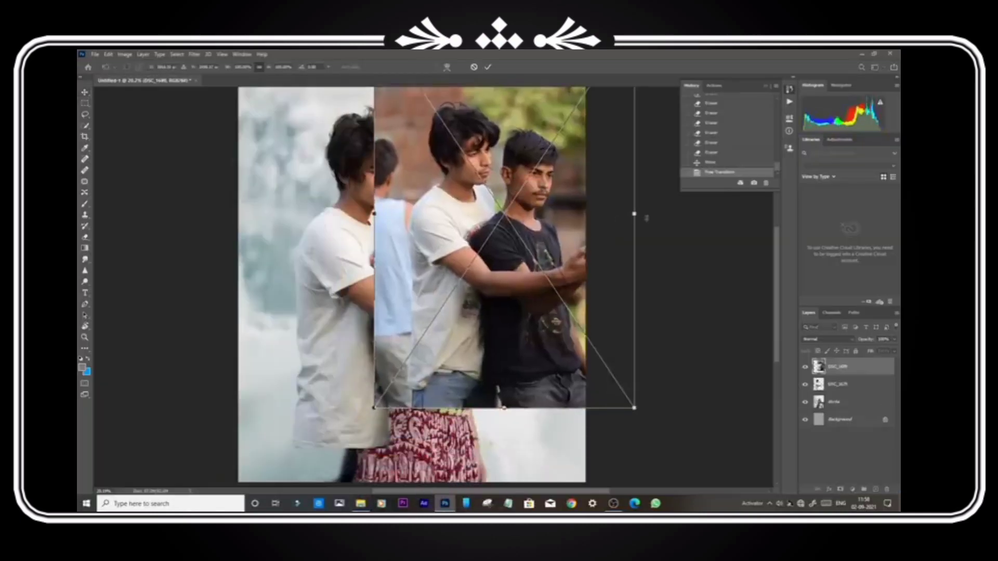
pyautogui.moveTo(634, 214); pyautogui.dragTo(516, 235)
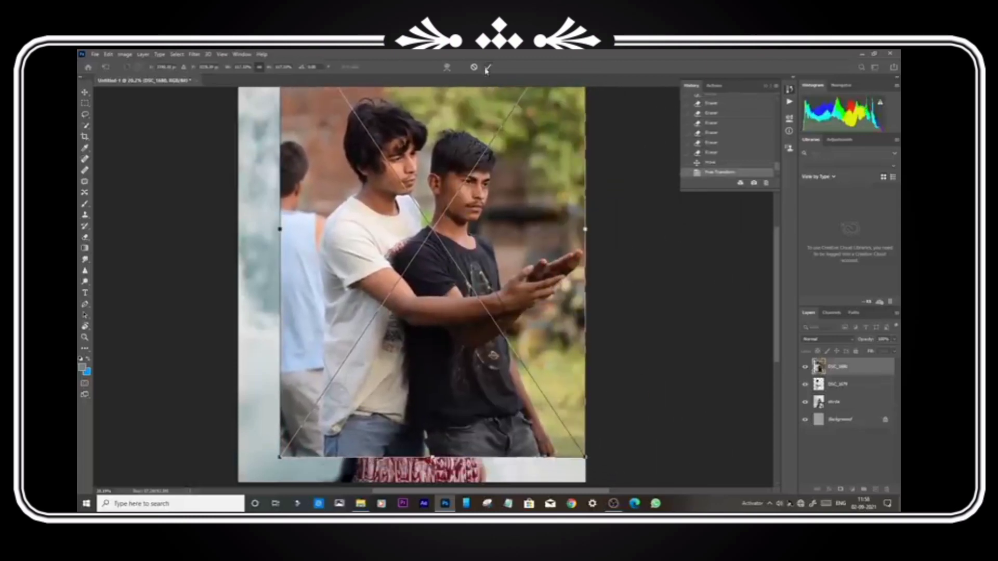
pyautogui.press('Return')
pyautogui.rightClick(846, 379)
pyautogui.click(750, 284)
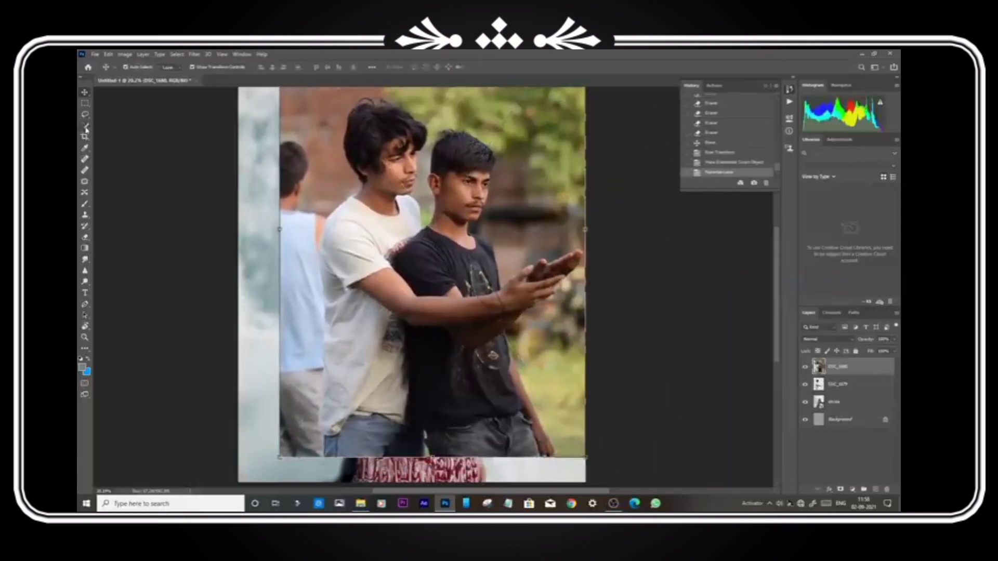
# Quick-select the lower part of the white T-shirt and the blue jeans in the DSC_1680 photo
pyautogui.click(84, 126)
pyautogui.scroll(6, 400, 448)
pyautogui.moveTo(263, 387); pyautogui.dragTo(295, 218)
pyautogui.click(295, 218)
pyautogui.moveTo(333, 260); pyautogui.dragTo(374, 317)
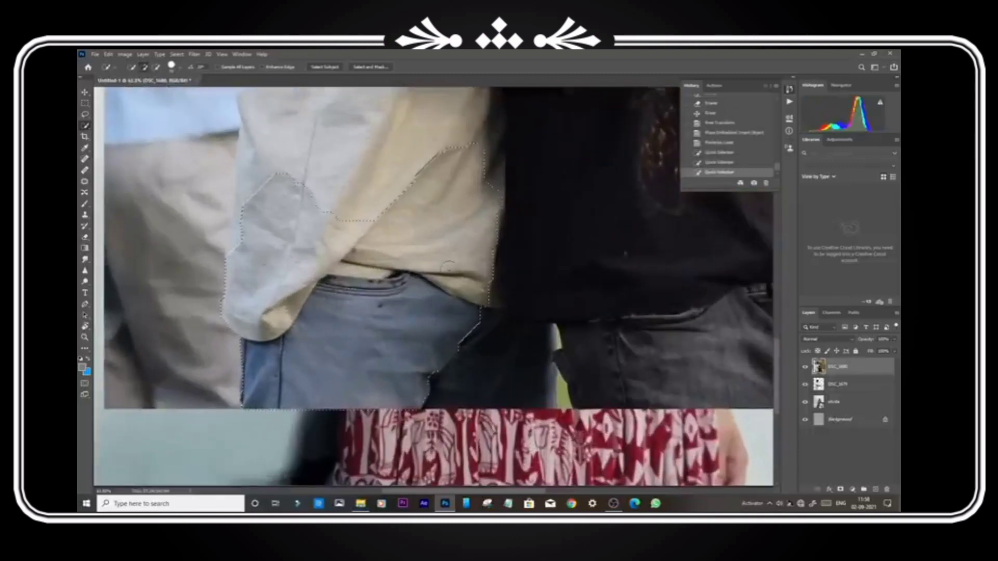
pyautogui.moveTo(416, 245); pyautogui.dragTo(512, 353)
# Extend the quick selection up the white T-shirt and subtract the background person's trousers from it
pyautogui.scroll(-3, 479, 244)
pyautogui.moveTo(391, 215)
pyautogui.mouseDown()
pyautogui.moveTo(338, 209)
pyautogui.moveTo(346, 169)
pyautogui.mouseUp()
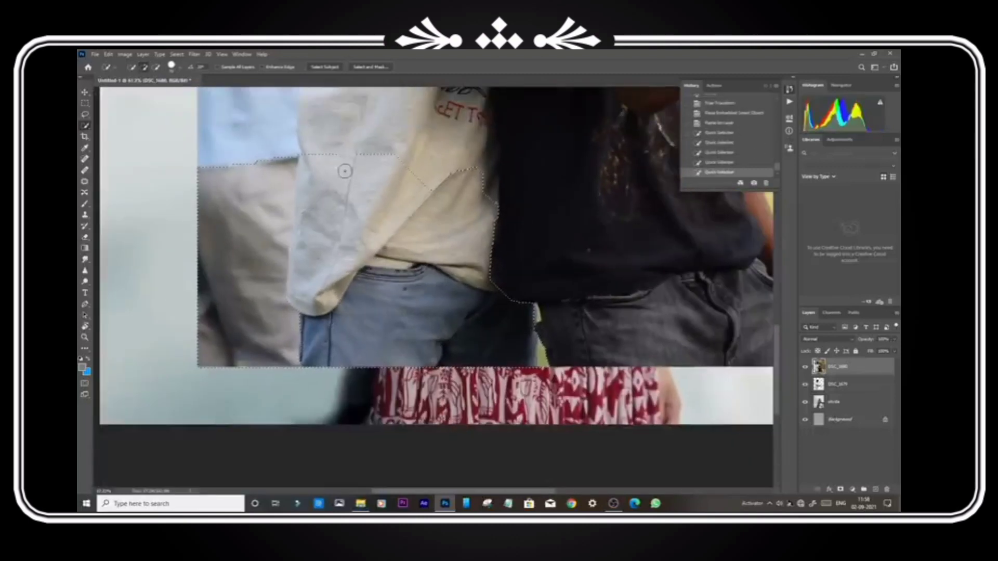
pyautogui.moveTo(253, 169); pyautogui.dragTo(247, 228)
pyautogui.moveTo(311, 179); pyautogui.dragTo(307, 307)
pyautogui.keyDown('alt'); pyautogui.click(289, 267); pyautogui.keyUp('alt')
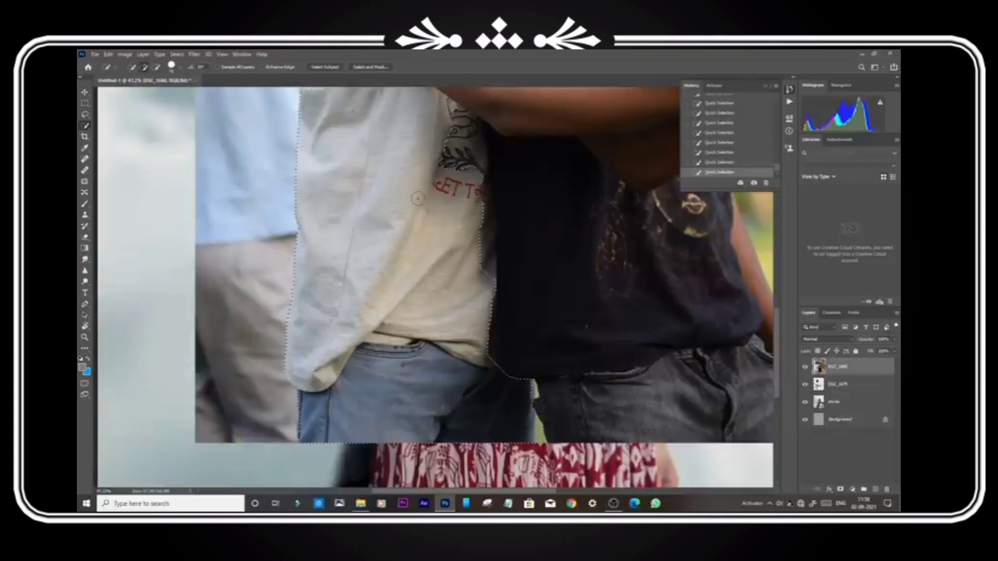
# Add a layer mask from the selection on the DSC_1680 layer and apply it
pyautogui.click(840, 489)
pyautogui.rightClick(836, 368)
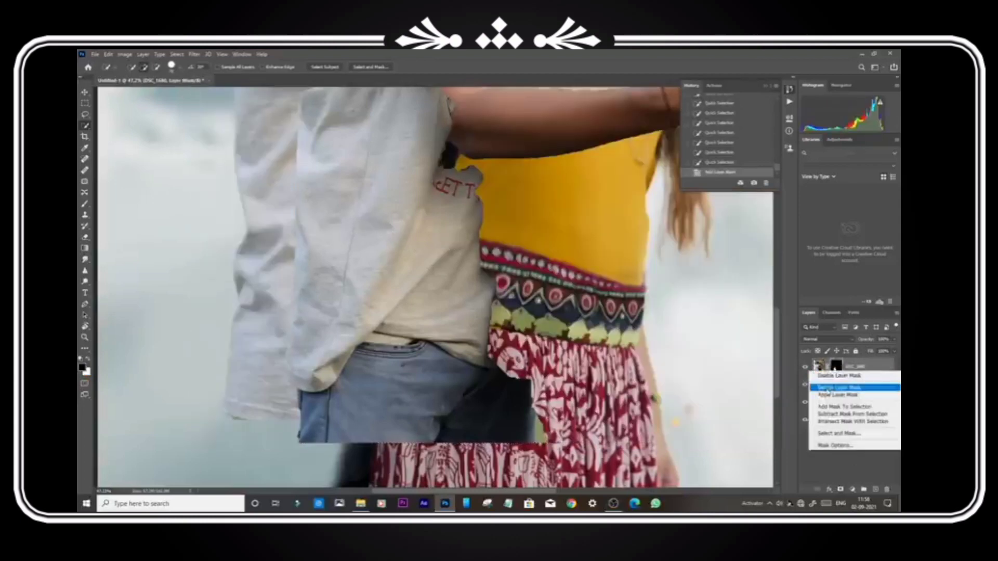
pyautogui.click(853, 387)
# Move the shirt-and-jeans cutout over the boy's lower T-shirt and lower its layer opacity for alignment
pyautogui.press('v')
pyautogui.moveTo(355, 304); pyautogui.dragTo(293, 355)
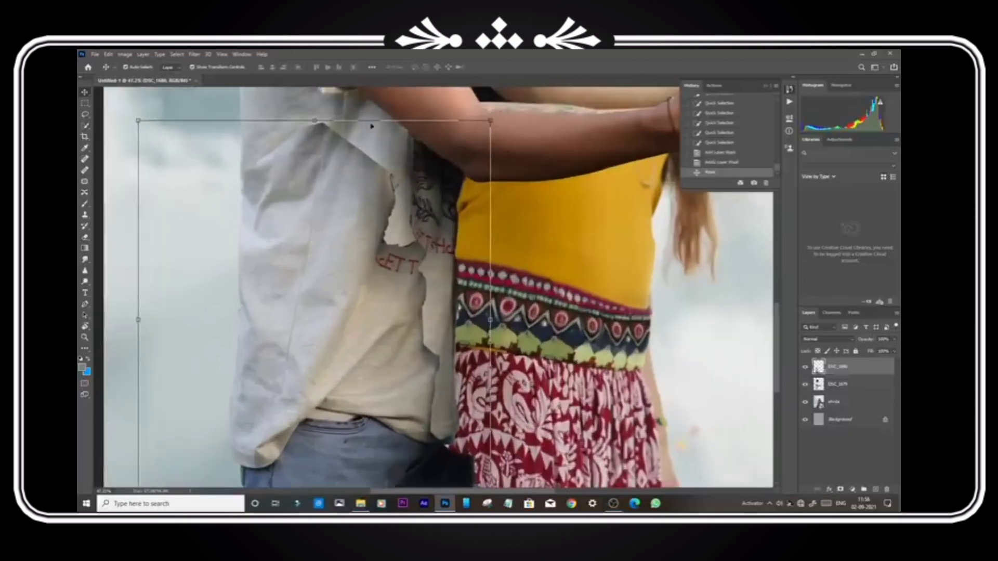
pyautogui.moveTo(878, 351); pyautogui.dragTo(876, 352)
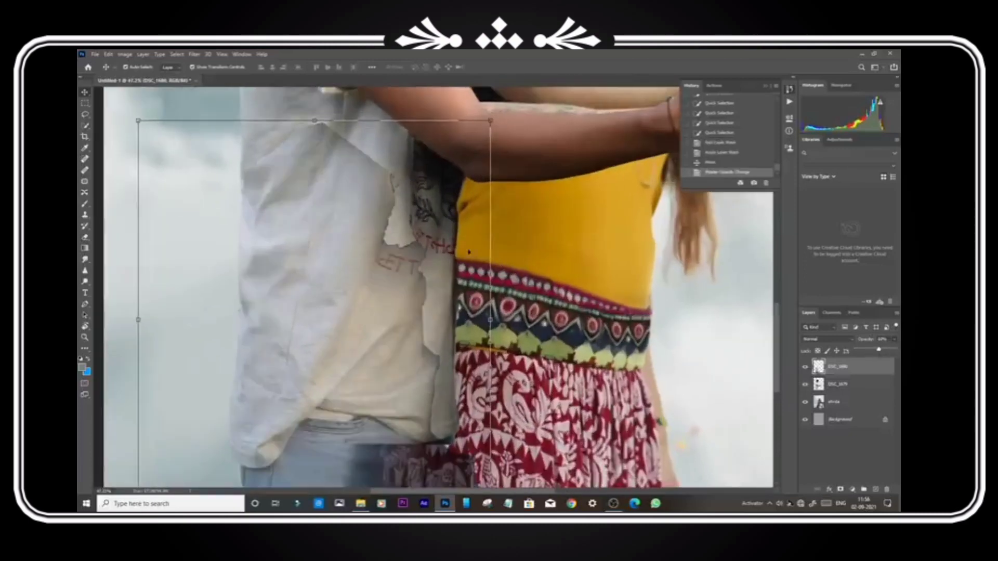
# Warp the shirt-and-jeans cutout toward the woman to match the T-shirt underneath, and restore its opacity to 100%
pyautogui.click(315, 122)
pyautogui.click(465, 68)
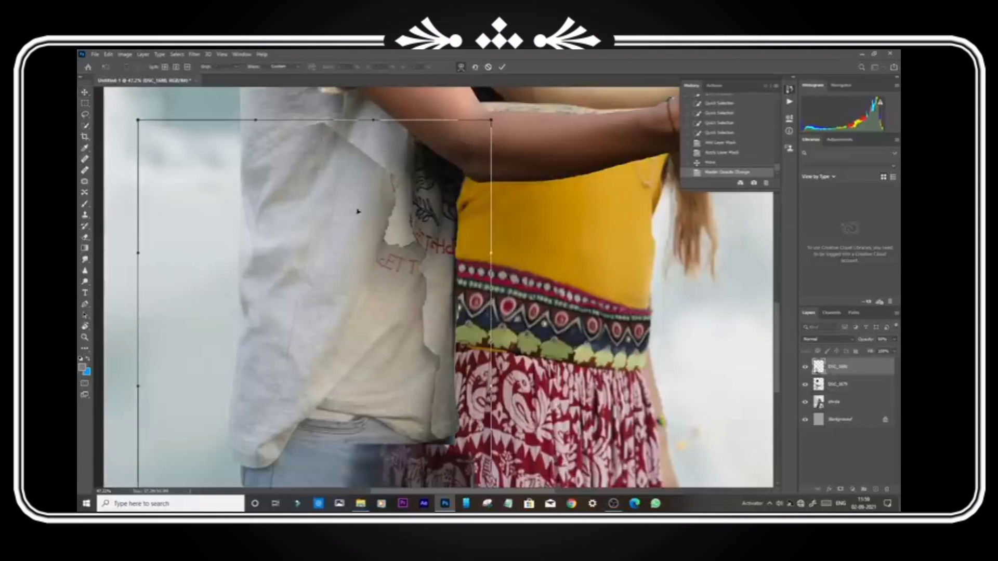
pyautogui.keyDown('alt'); pyautogui.click(306, 261); pyautogui.keyUp('alt')
pyautogui.moveTo(306, 262); pyautogui.dragTo(327, 266)
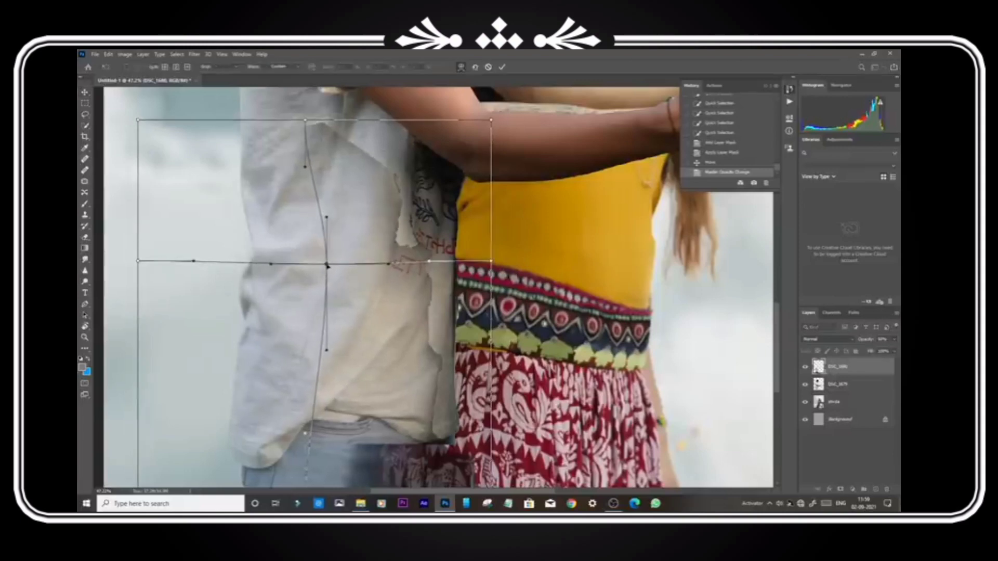
pyautogui.keyDown('alt'); pyautogui.click(309, 150); pyautogui.keyUp('alt')
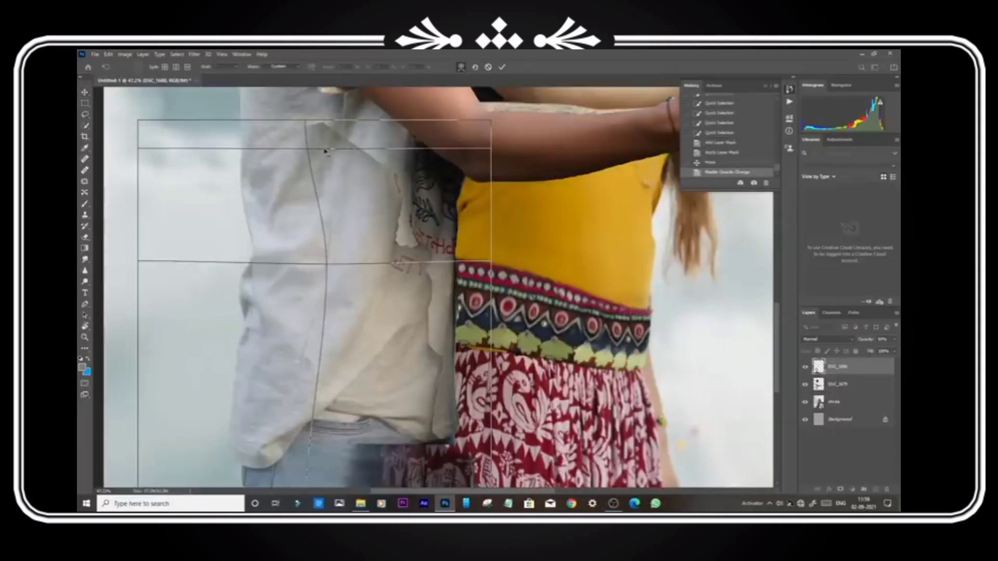
pyautogui.moveTo(308, 150); pyautogui.dragTo(339, 153)
pyautogui.click(502, 67)
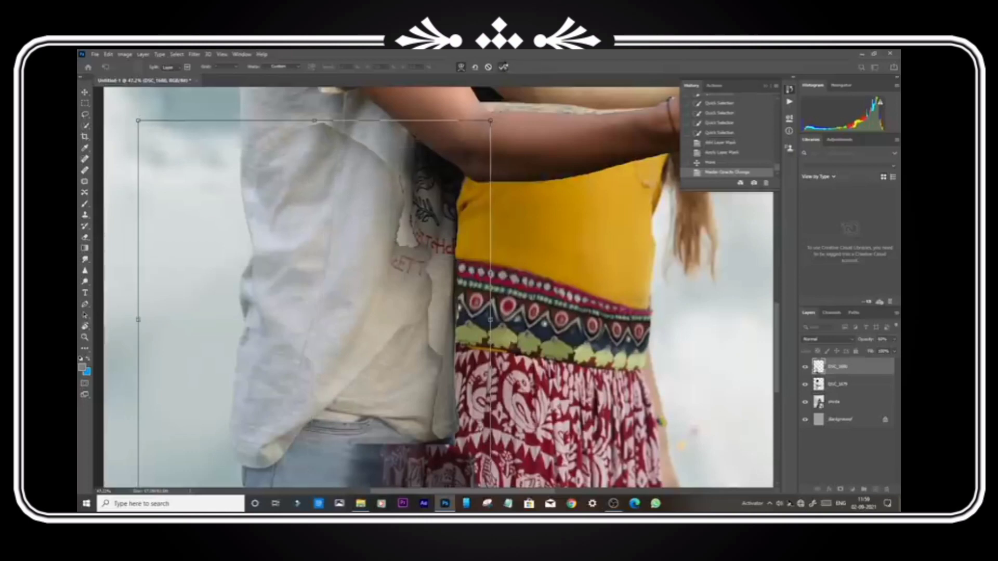
pyautogui.moveTo(880, 349); pyautogui.dragTo(899, 350)
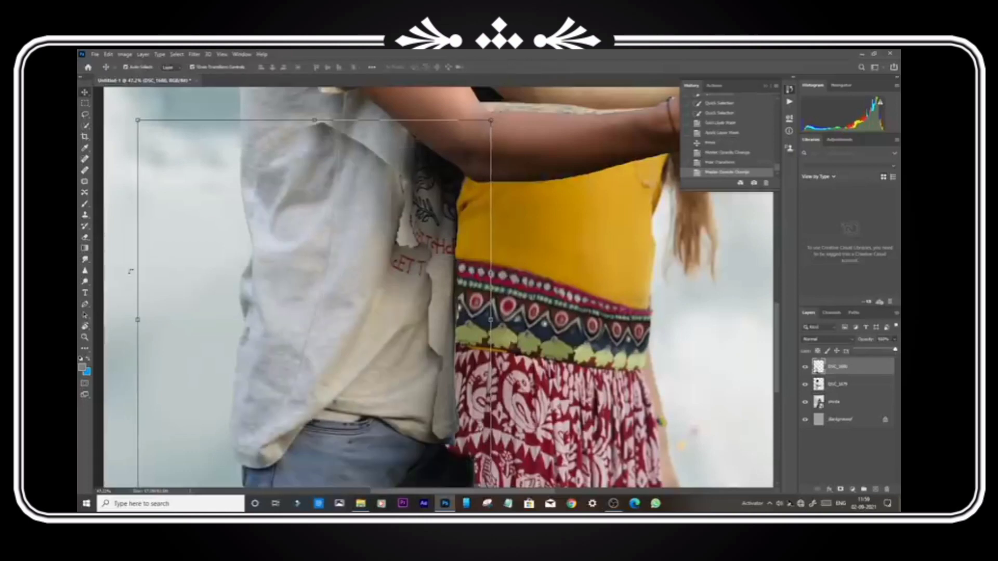
# Erase the outer back edge of the shirt overlay with a larger Eraser brush to blend it into the boy's T-shirt
pyautogui.press('e')
pyautogui.keyDown('alt'); pyautogui.scroll(2, 281, 292); pyautogui.keyUp('alt')
pyautogui.press(']')
pyautogui.press(']')
pyautogui.press(']')
pyautogui.press(']')
pyautogui.press(']')
pyautogui.press(']')
pyautogui.press(']')
pyautogui.press(']')
pyautogui.press(']')
pyautogui.press(']')
pyautogui.press(']')
pyautogui.press(']')
pyautogui.moveTo(244, 295)
pyautogui.mouseDown()
pyautogui.moveTo(243, 276)
pyautogui.moveTo(222, 343)
pyautogui.mouseUp()
pyautogui.moveTo(230, 354)
pyautogui.mouseDown()
pyautogui.moveTo(242, 283)
pyautogui.moveTo(227, 362)
pyautogui.mouseUp()
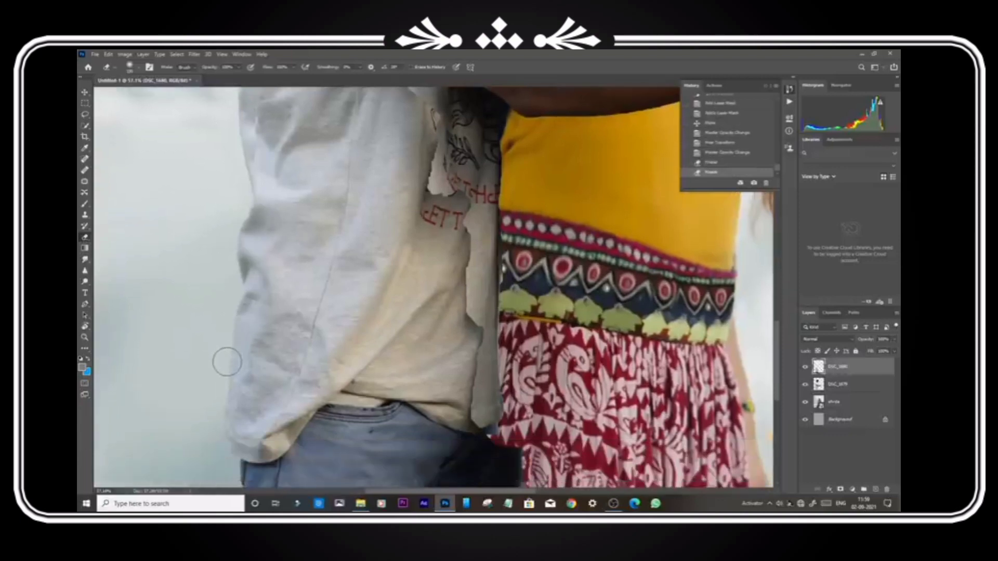
pyautogui.moveTo(219, 409); pyautogui.dragTo(219, 357)
pyautogui.moveTo(250, 234); pyautogui.dragTo(243, 328)
# Enlarge the Eraser and blend away the overlay's upper and inner edges beside the T-shirt print and the woman's waist
pyautogui.press(']')
pyautogui.press(']')
pyautogui.press(']')
pyautogui.press(']')
pyautogui.press(']')
pyautogui.press(']')
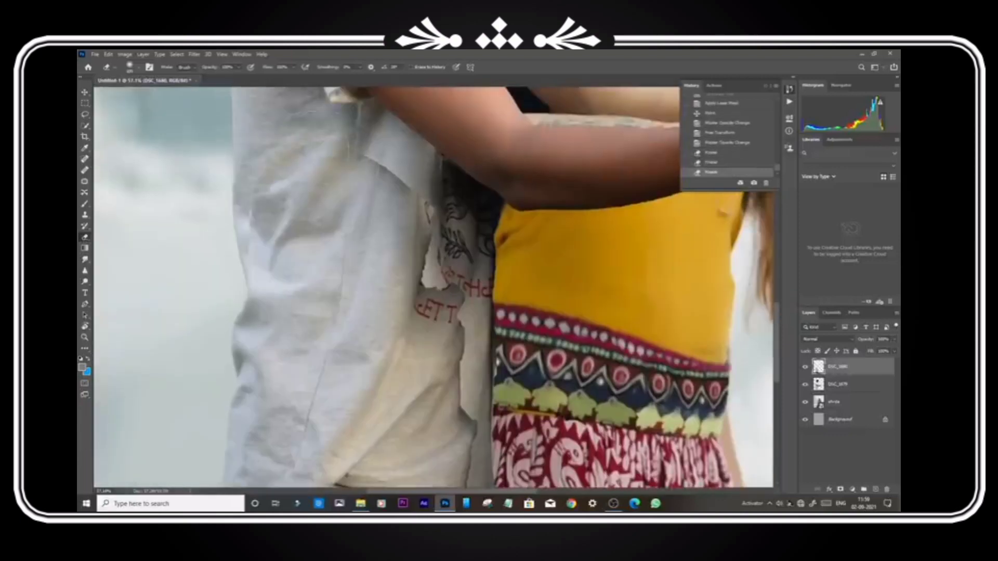
pyautogui.moveTo(386, 171); pyautogui.dragTo(400, 221)
pyautogui.moveTo(416, 254)
pyautogui.mouseDown()
pyautogui.moveTo(426, 340)
pyautogui.moveTo(484, 322)
pyautogui.mouseUp()
pyautogui.scroll(-3, 426, 333)
pyautogui.press('[')
pyautogui.moveTo(466, 364)
pyautogui.mouseDown()
pyautogui.moveTo(458, 419)
pyautogui.moveTo(467, 427)
pyautogui.mouseUp()
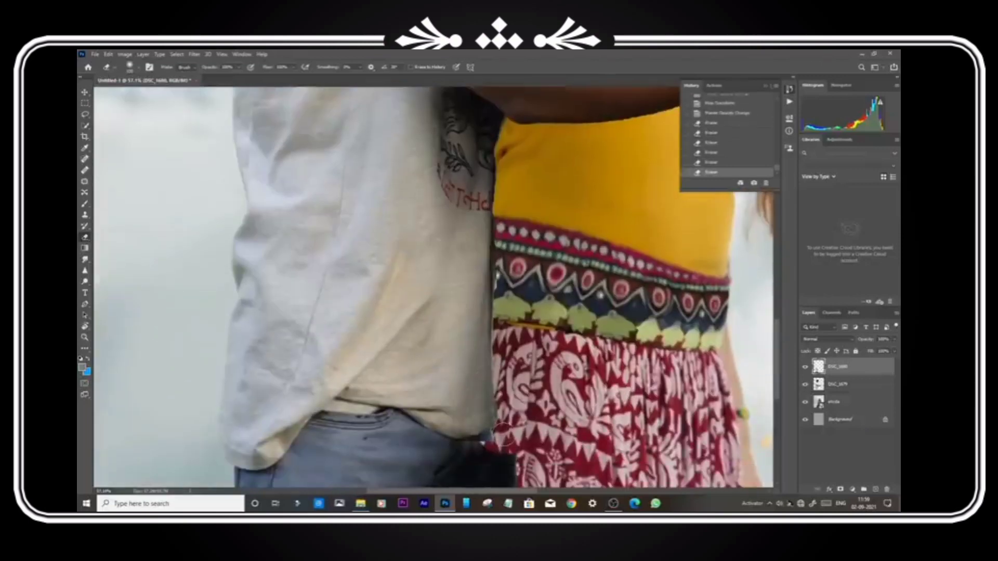
pyautogui.scroll(-3, 499, 338)
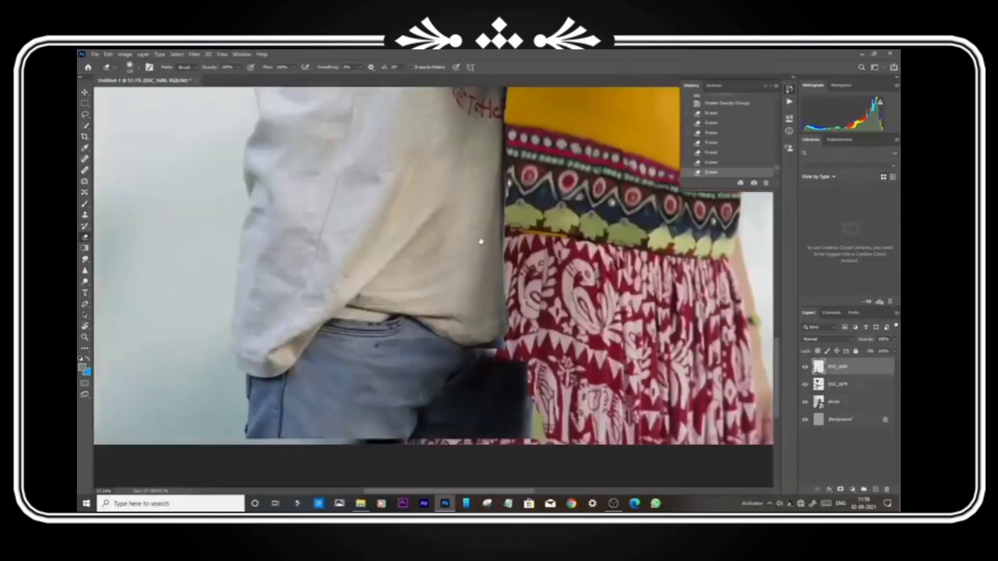
# Erase along the upper outer back edge of the shirt overlay to blend it into the boy's T-shirt
pyautogui.scroll(2, 481, 222)
pyautogui.scroll(2, 398, 169)
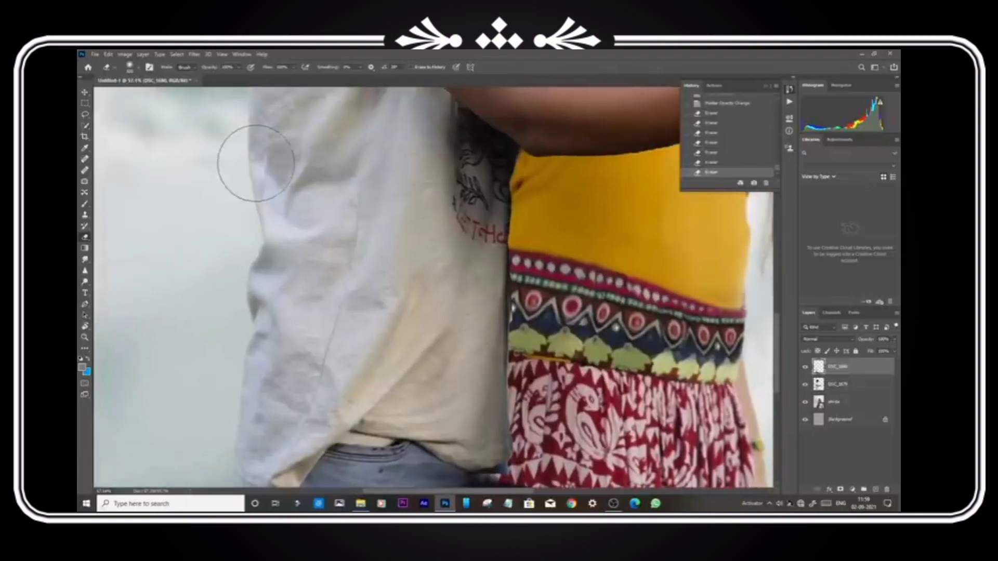
pyautogui.moveTo(252, 160); pyautogui.dragTo(252, 195)
pyautogui.hotkey('ctrl', '0')
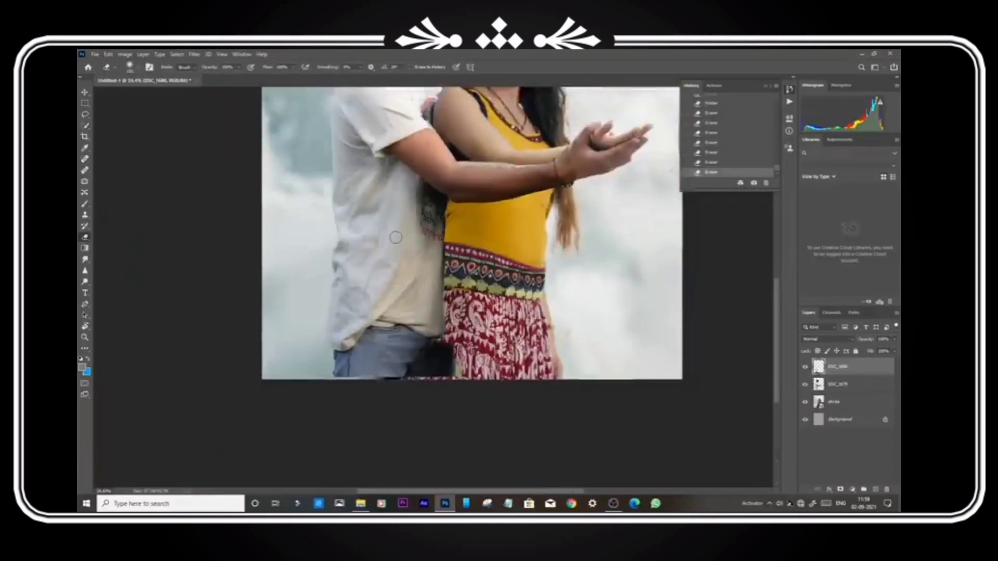
# Merge the DSC_1680 cutout layer with the DSC_1679 layer
pyautogui.keyDown('ctrl'); pyautogui.click(849, 387); pyautogui.keyUp('ctrl')
pyautogui.rightClick(849, 387)
pyautogui.click(777, 386)
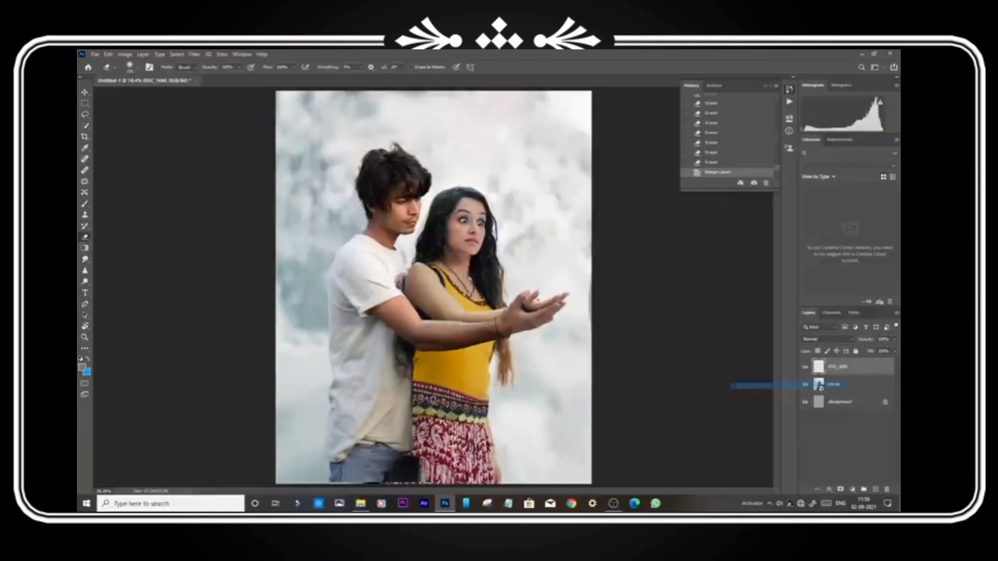
# Clone Stamp dark denim with a smaller brush over the gap between the shirt hem, the jeans and the skirt
pyautogui.scroll(3, 431, 437)
pyautogui.moveTo(433, 436); pyautogui.dragTo(474, 299)
pyautogui.scroll(3, 430, 360)
pyautogui.scroll(4, 436, 366)
pyautogui.click(85, 215)
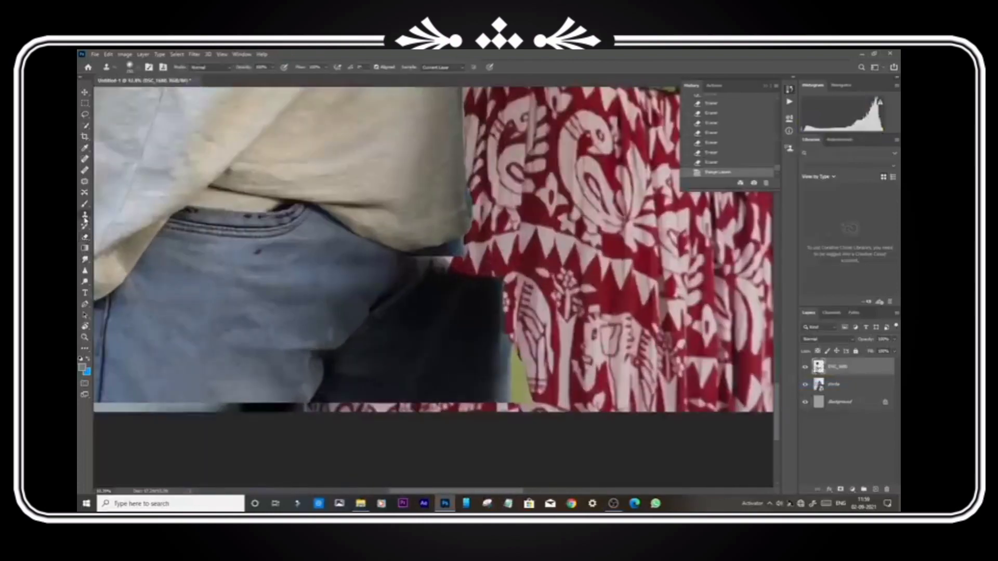
pyautogui.scroll(3, 385, 263)
pyautogui.keyDown('alt'); pyautogui.click(426, 284); pyautogui.keyUp('alt')
pyautogui.click(440, 276)
pyautogui.press('[')
pyautogui.press('[')
pyautogui.press('[')
pyautogui.press('[')
pyautogui.press('[')
pyautogui.press('[')
pyautogui.press('[')
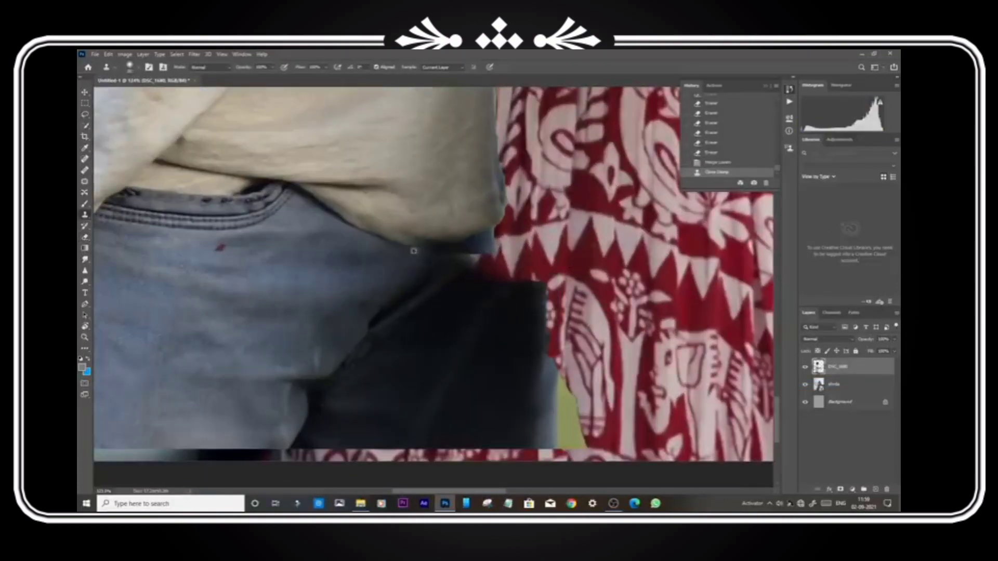
pyautogui.click(445, 254)
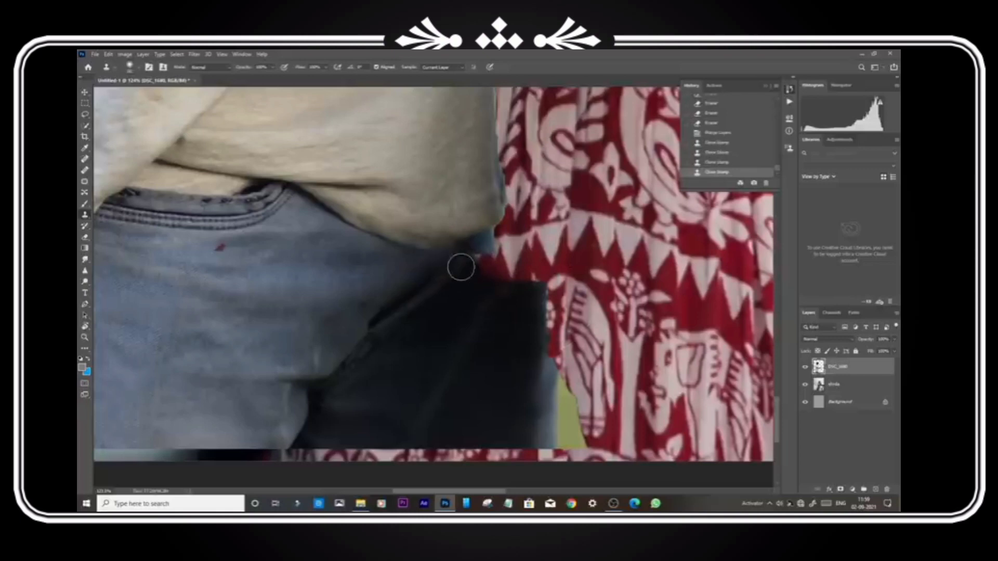
pyautogui.click(472, 256)
# Clone the jeans downward along the bottom strip so both legs reach the canvas edge
pyautogui.scroll(-2, 456, 380)
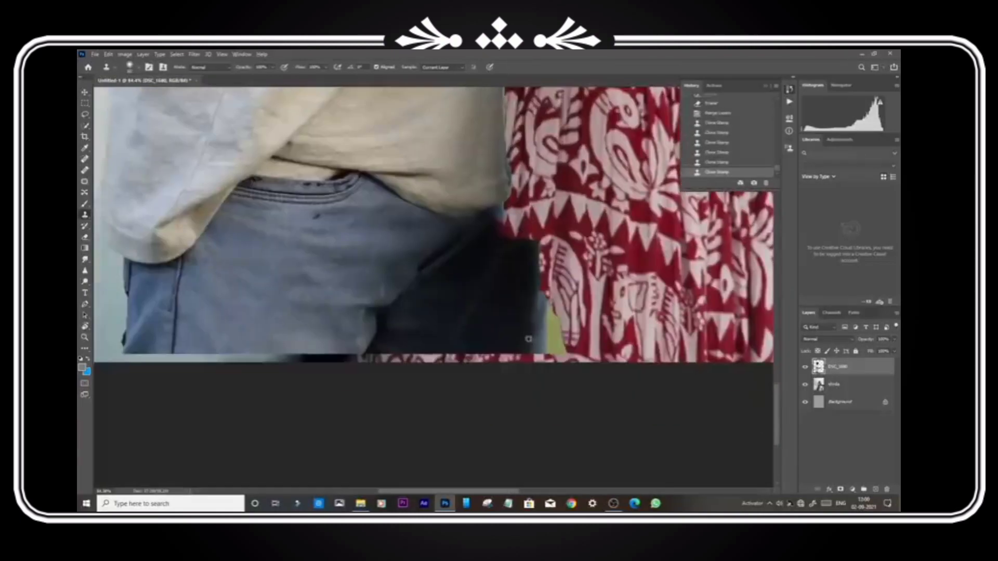
pyautogui.moveTo(533, 359)
pyautogui.mouseDown()
pyautogui.moveTo(368, 349)
pyautogui.moveTo(354, 363)
pyautogui.moveTo(388, 360)
pyautogui.moveTo(382, 349)
pyautogui.moveTo(439, 357)
pyautogui.moveTo(404, 354)
pyautogui.mouseUp()
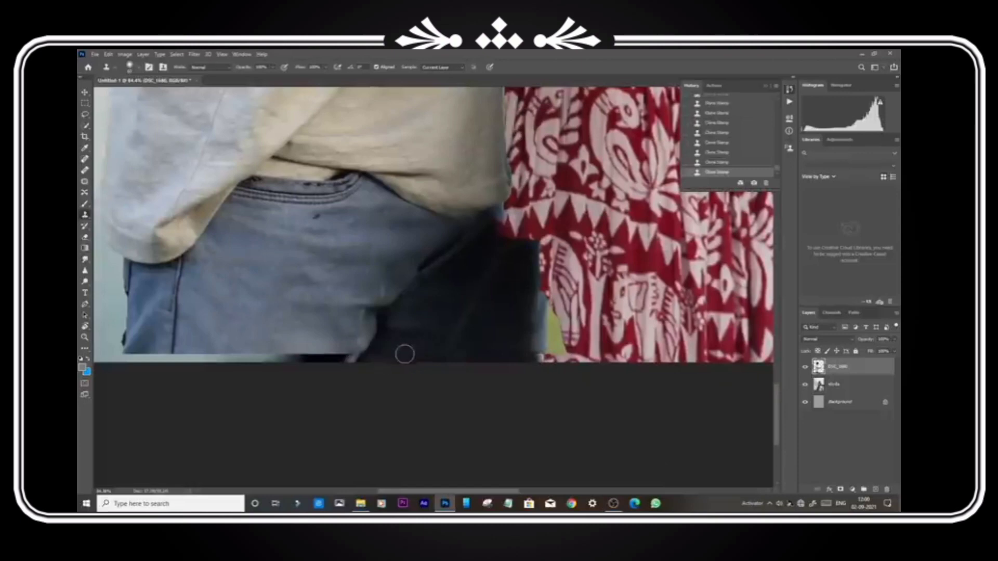
pyautogui.moveTo(343, 353); pyautogui.dragTo(241, 354)
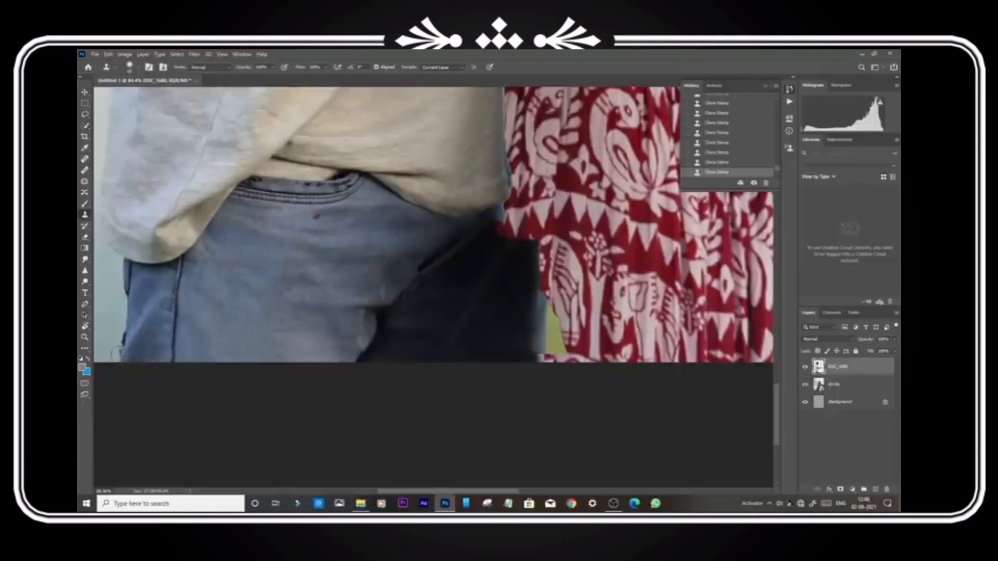
# Erase the rough outer back edge of the jeans near the bottom of the image
pyautogui.scroll(5, 216, 330)
pyautogui.press('e')
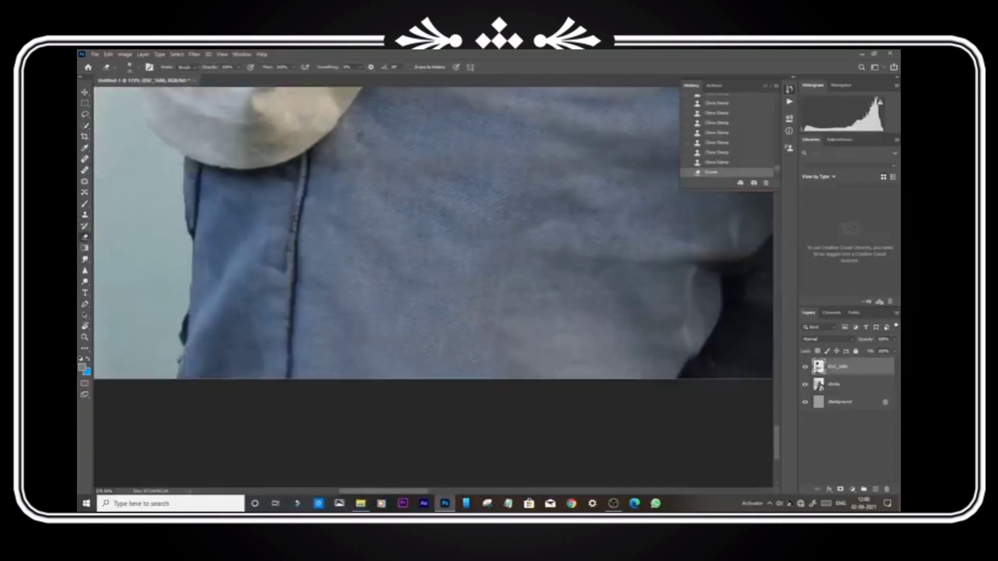
pyautogui.scroll(-6, 589, 375)
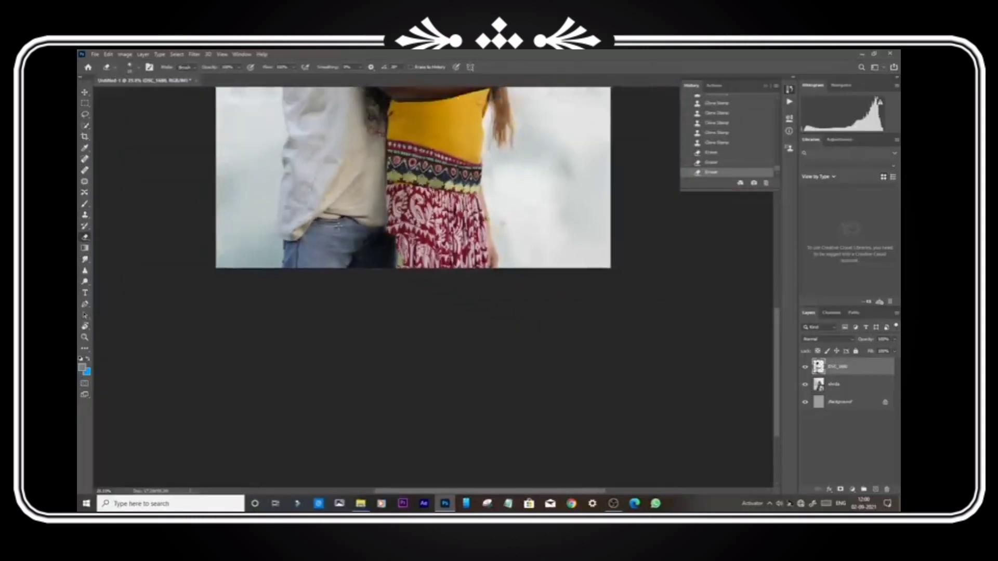
pyautogui.moveTo(588, 374); pyautogui.dragTo(567, 335)
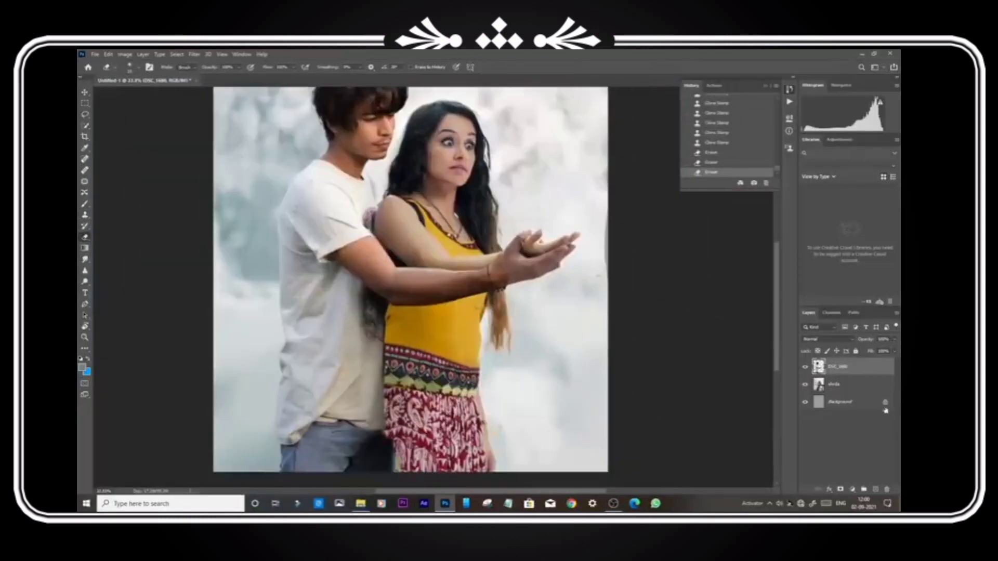
# Hide the merged DSC_1680 layer and rasterize the woman's layer
pyautogui.click(806, 367)
pyautogui.rightClick(832, 384)
pyautogui.click(733, 283)
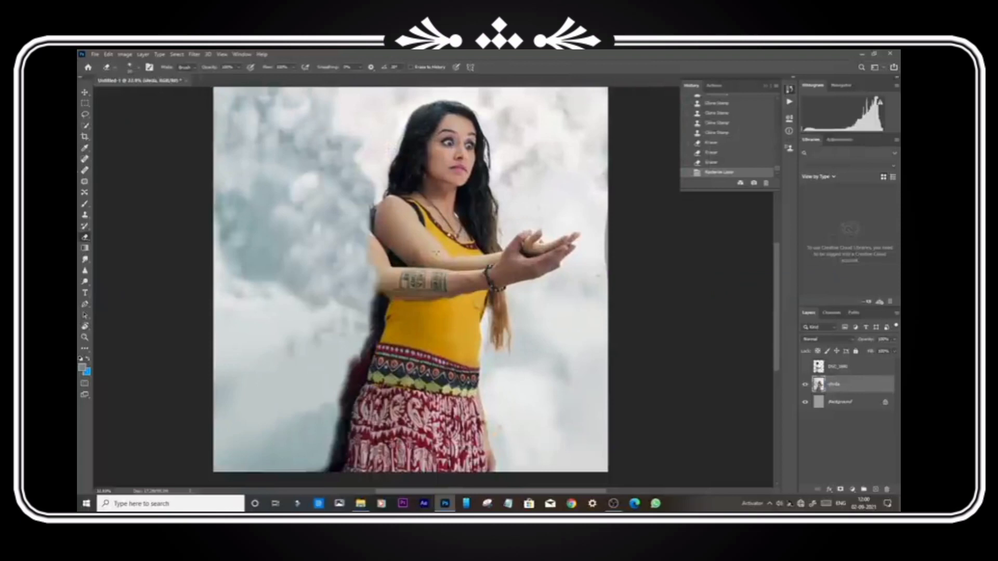
# Quick-select the back edge of the woman's printed skirt, subtracting the stray dark area behind it
pyautogui.click(87, 127)
pyautogui.scroll(6, 343, 403)
pyautogui.moveTo(434, 379)
pyautogui.mouseDown()
pyautogui.moveTo(426, 335)
pyautogui.moveTo(407, 356)
pyautogui.mouseUp()
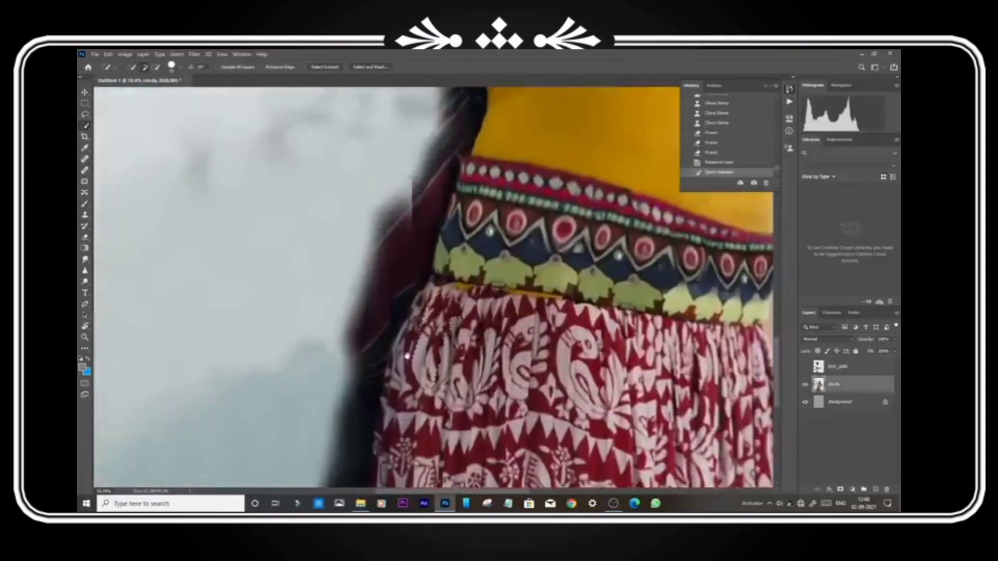
pyautogui.scroll(-3, 460, 294)
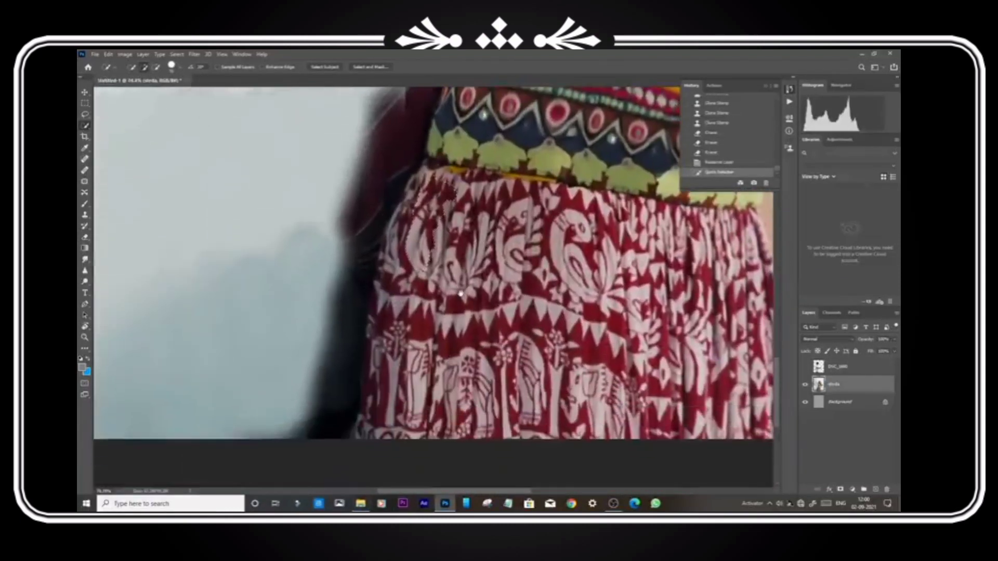
pyautogui.moveTo(382, 420); pyautogui.dragTo(349, 359)
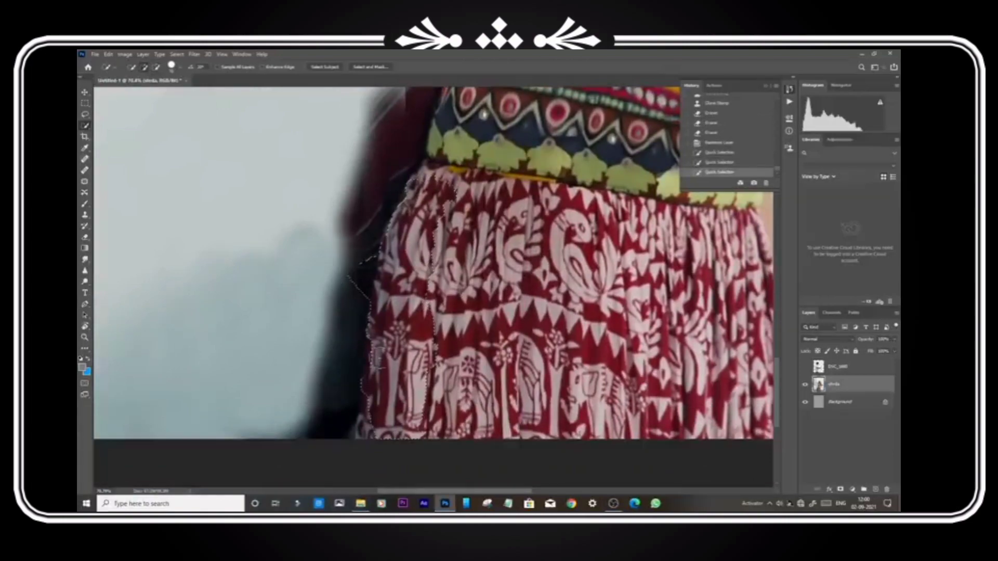
pyautogui.keyDown('alt'); pyautogui.moveTo(351, 297); pyautogui.dragTo(366, 249); pyautogui.keyUp('alt')
pyautogui.moveTo(404, 201); pyautogui.dragTo(394, 304)
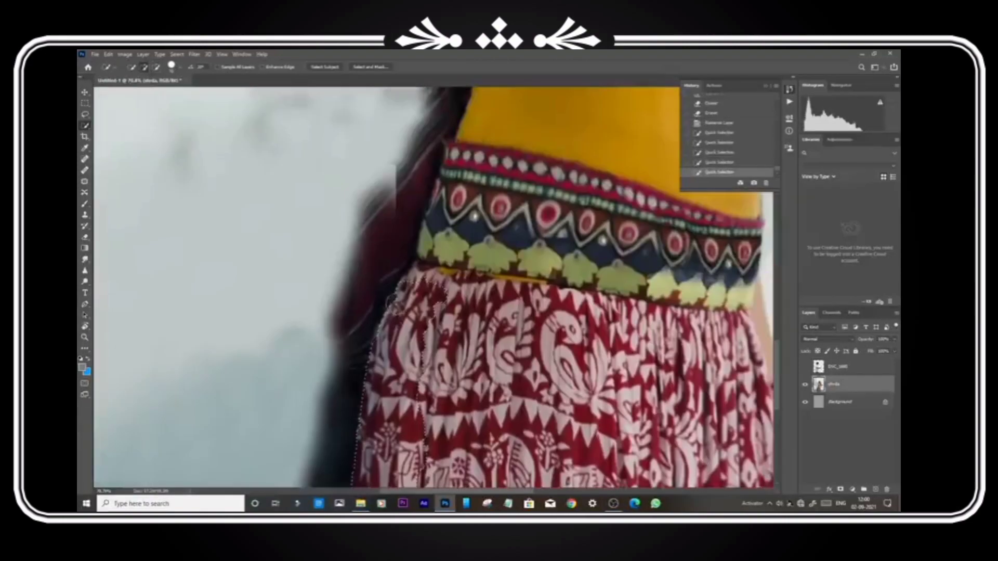
# Extend the quick selection up over the embroidered waistband and the yellow top
pyautogui.moveTo(464, 168); pyautogui.dragTo(459, 165)
pyautogui.moveTo(474, 201); pyautogui.dragTo(425, 383)
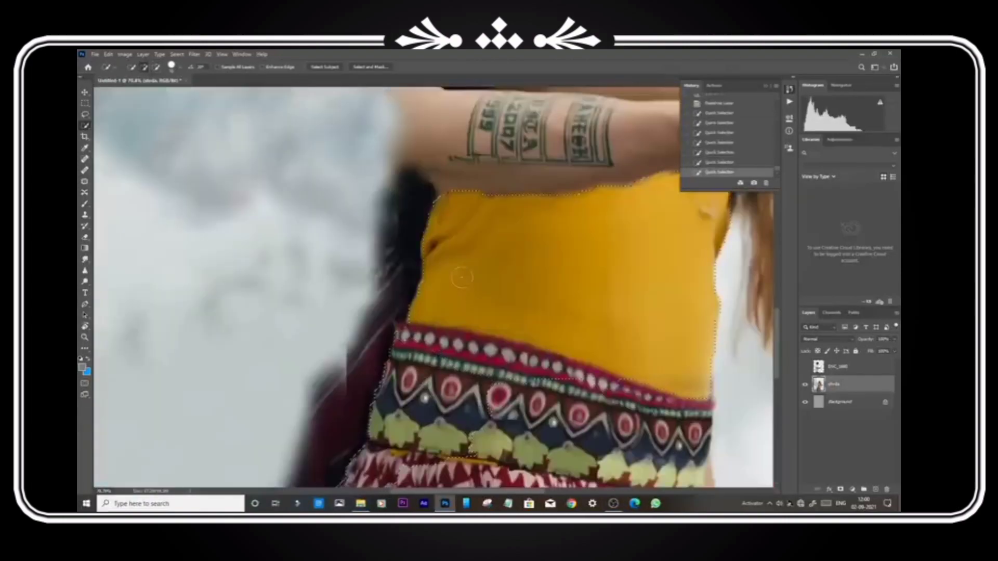
pyautogui.scroll(-2, 465, 322)
# Show the DSC_1680 layer again and make it the active layer
pyautogui.click(805, 368)
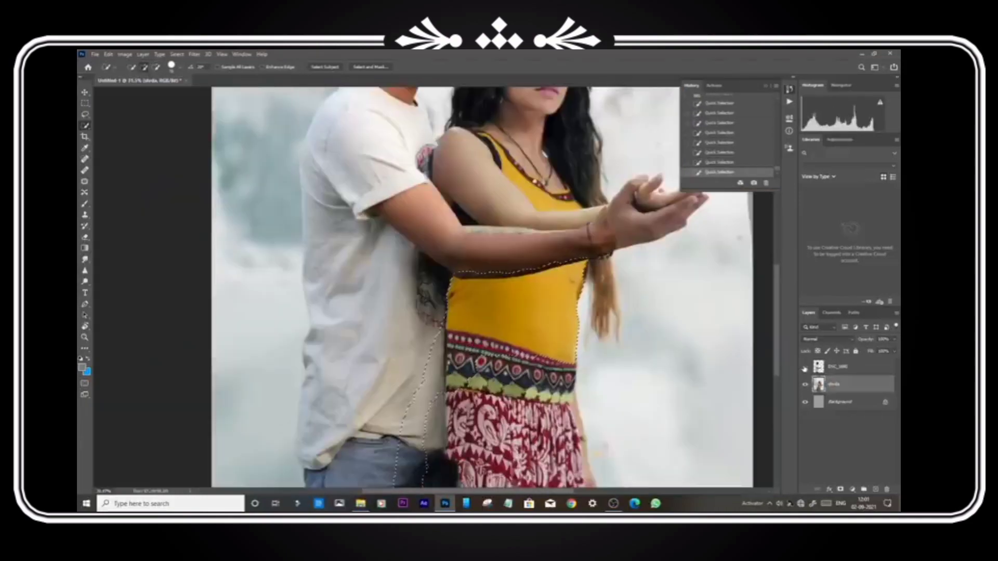
pyautogui.scroll(-2, 521, 406)
pyautogui.moveTo(494, 468); pyautogui.dragTo(514, 386)
pyautogui.scroll(2, 501, 405)
pyautogui.click(853, 366)
# Erase the boy's shirt and jeans inside the selection with a much larger Eraser to reveal the skirt and waistband, and deselect
pyautogui.scroll(3, 546, 405)
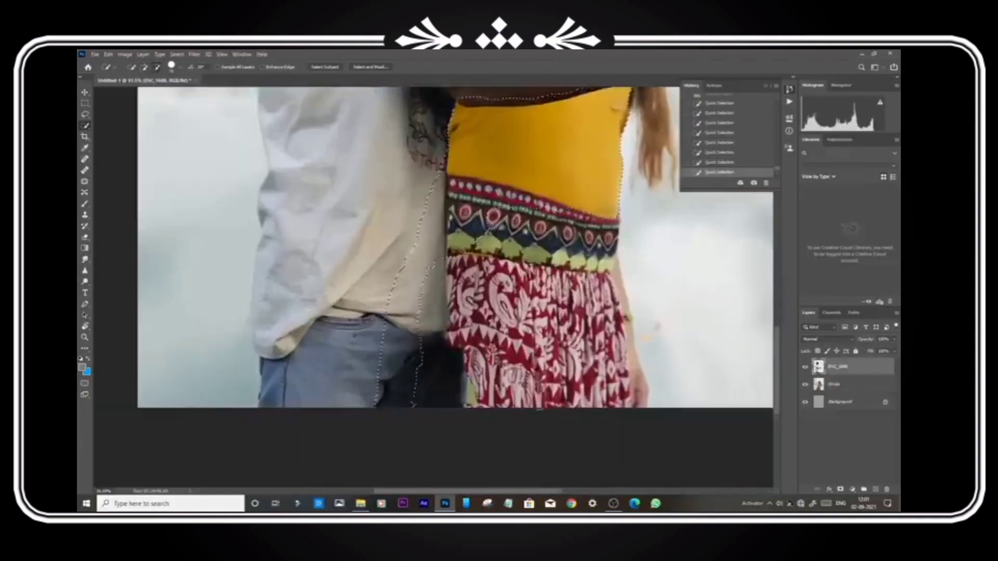
pyautogui.scroll(2, 508, 401)
pyautogui.press('e')
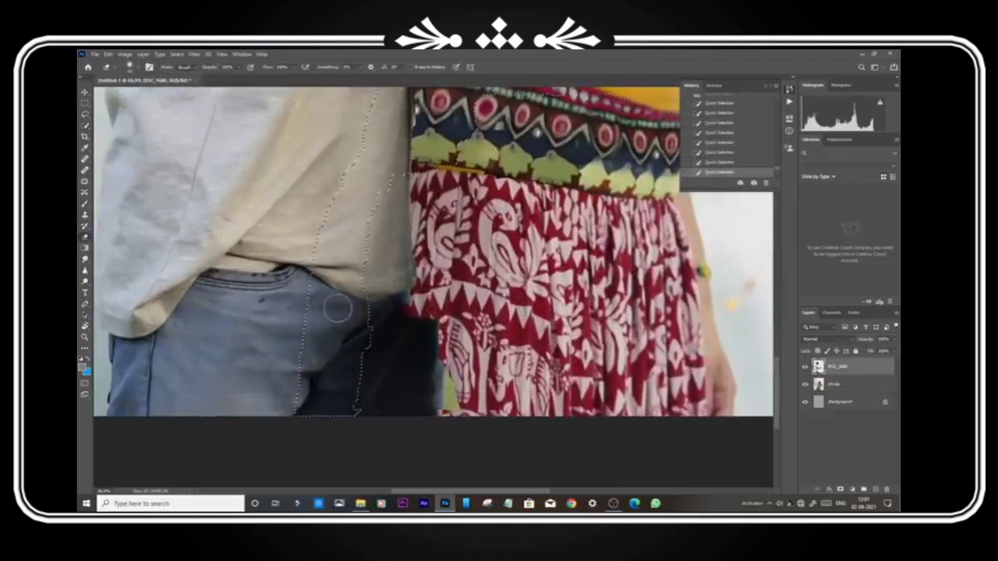
pyautogui.press(']')
pyautogui.press(']')
pyautogui.press(']')
pyautogui.press(']')
pyautogui.press(']')
pyautogui.press(']')
pyautogui.press(']')
pyautogui.press(']')
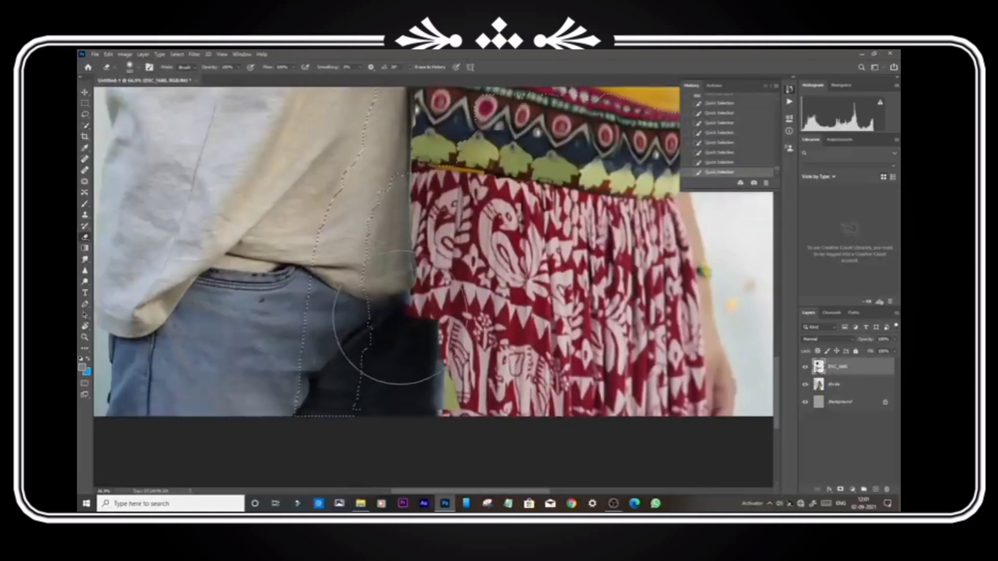
pyautogui.moveTo(399, 343)
pyautogui.mouseDown()
pyautogui.moveTo(379, 387)
pyautogui.moveTo(388, 391)
pyautogui.moveTo(350, 249)
pyautogui.moveTo(416, 167)
pyautogui.mouseUp()
pyautogui.moveTo(428, 190); pyautogui.dragTo(417, 266)
pyautogui.moveTo(416, 208)
pyautogui.mouseDown()
pyautogui.moveTo(440, 145)
pyautogui.moveTo(408, 253)
pyautogui.moveTo(410, 203)
pyautogui.moveTo(437, 123)
pyautogui.mouseUp()
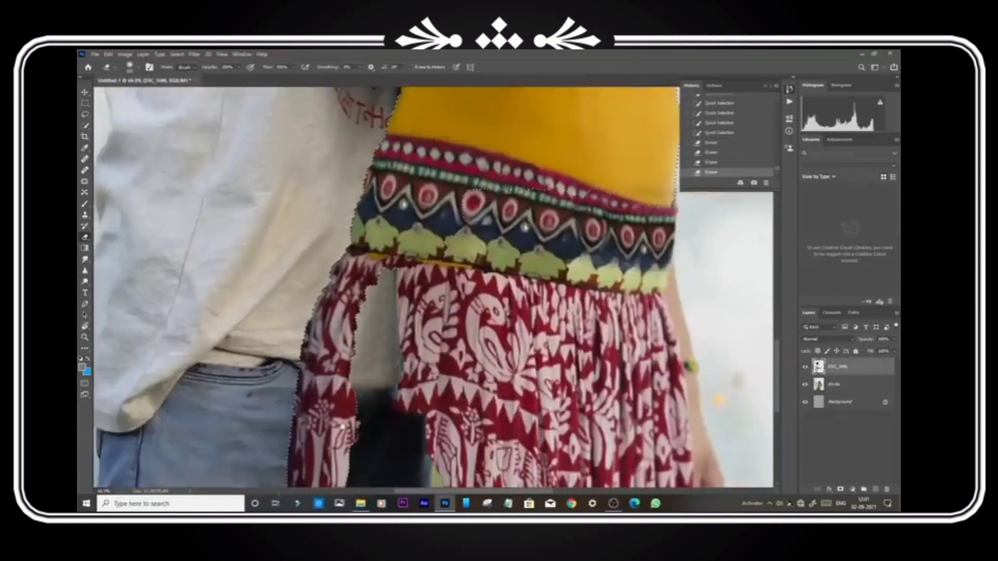
pyautogui.moveTo(342, 426); pyautogui.dragTo(364, 265)
pyautogui.moveTo(353, 307); pyautogui.dragTo(410, 339)
pyautogui.click(84, 103)
pyautogui.hotkey('ctrl', 'd')
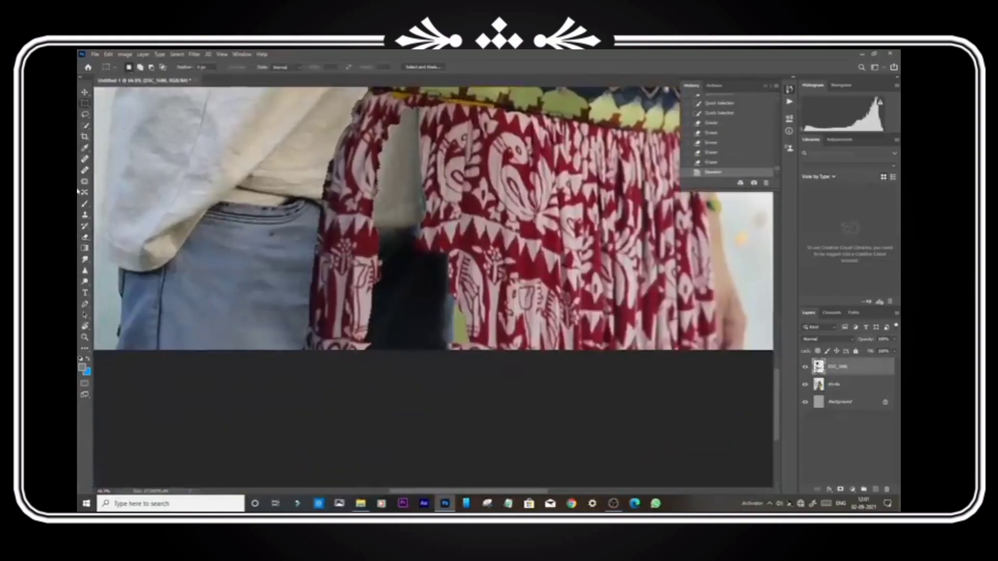
# Erase the leftover shirt and dark denim patch covering the middle of the skirt
pyautogui.click(85, 237)
pyautogui.moveTo(412, 107)
pyautogui.mouseDown()
pyautogui.moveTo(396, 273)
pyautogui.moveTo(424, 335)
pyautogui.mouseUp()
pyautogui.moveTo(419, 224); pyautogui.dragTo(413, 177)
pyautogui.moveTo(448, 268); pyautogui.dragTo(447, 335)
pyautogui.moveTo(426, 211); pyautogui.dragTo(392, 403)
pyautogui.click(422, 231)
pyautogui.scroll(-7, 418, 239)
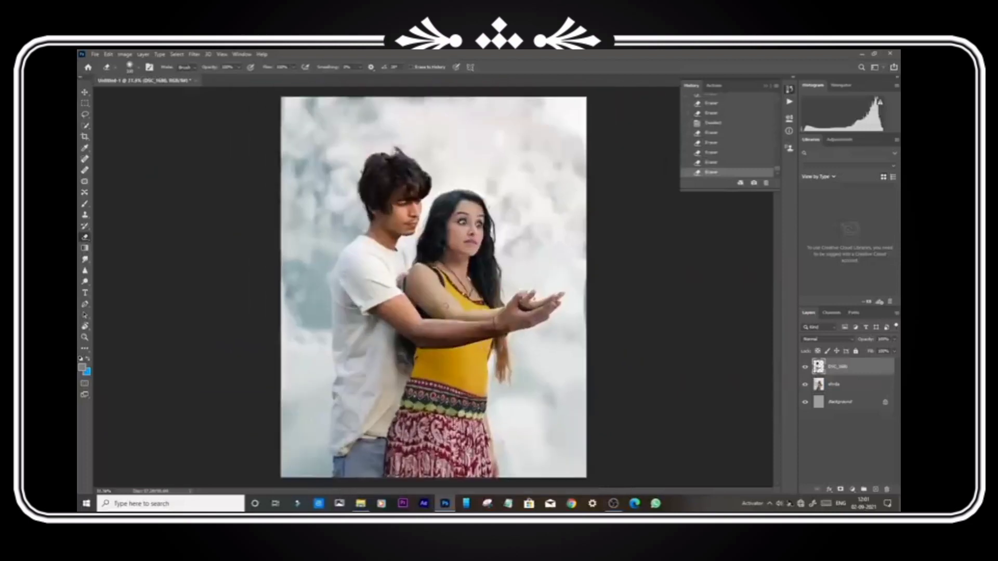
# Preview the patterned scarf cutout in the galiya folder and place it into the composite at the woman's waist
pyautogui.click(360, 503)
pyautogui.doubleClick(416, 123)
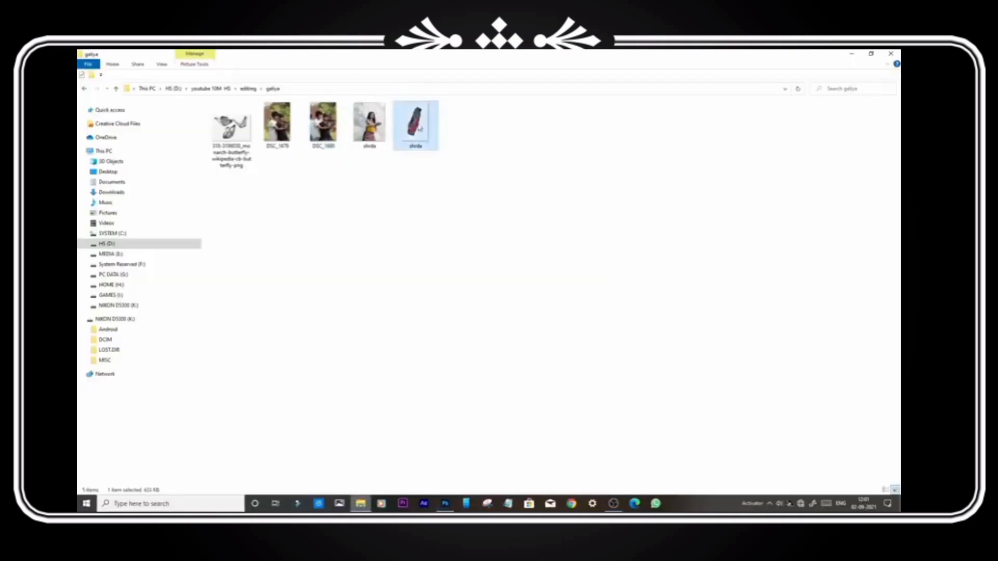
pyautogui.click(886, 103)
pyautogui.moveTo(414, 122); pyautogui.dragTo(404, 367)
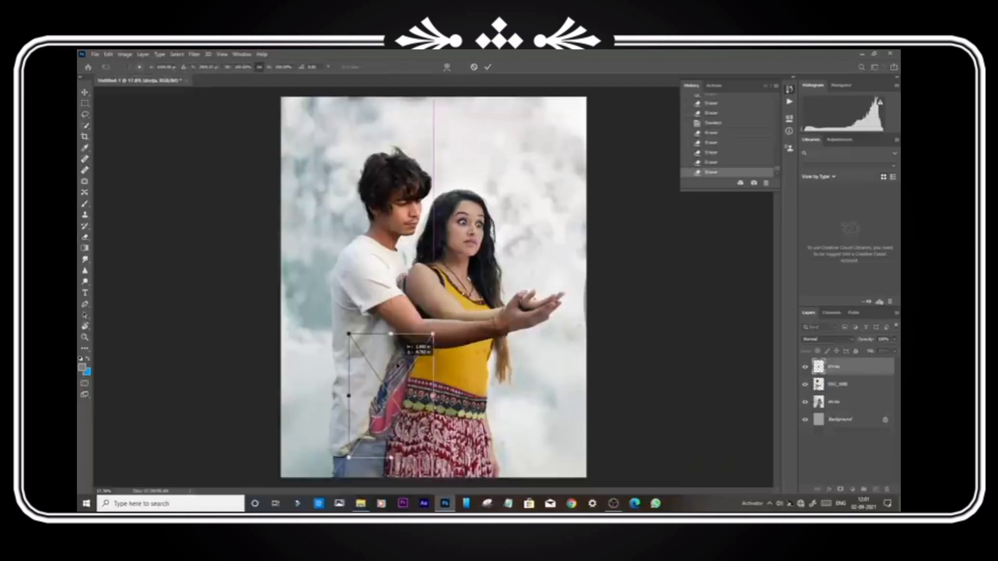
# Move the scarf cutout up under the boy's forearm beside the yellow top and enlarge it slightly
pyautogui.scroll(5, 405, 366)
pyautogui.scroll(3, 412, 363)
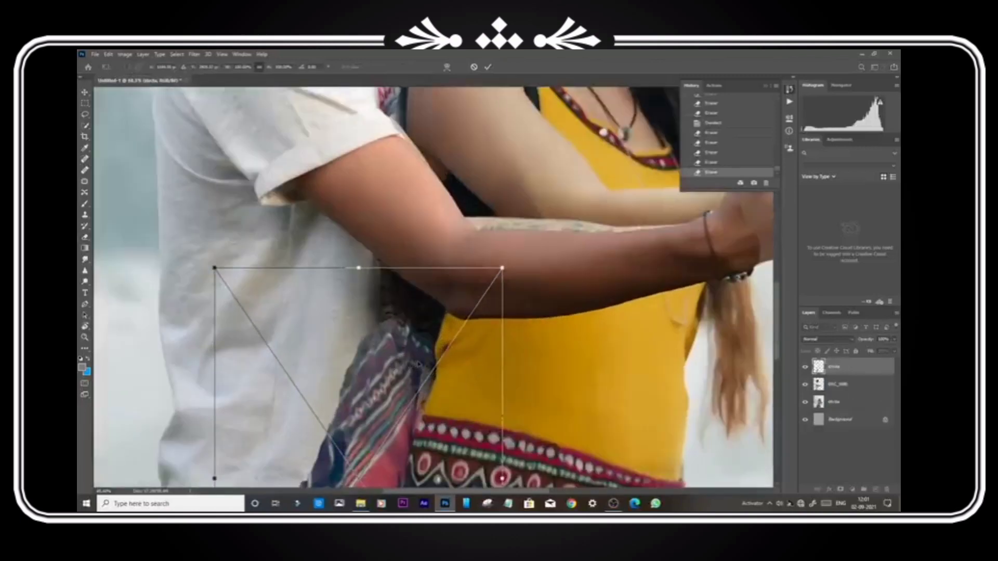
pyautogui.moveTo(412, 362); pyautogui.dragTo(429, 329)
pyautogui.scroll(1, 429, 329)
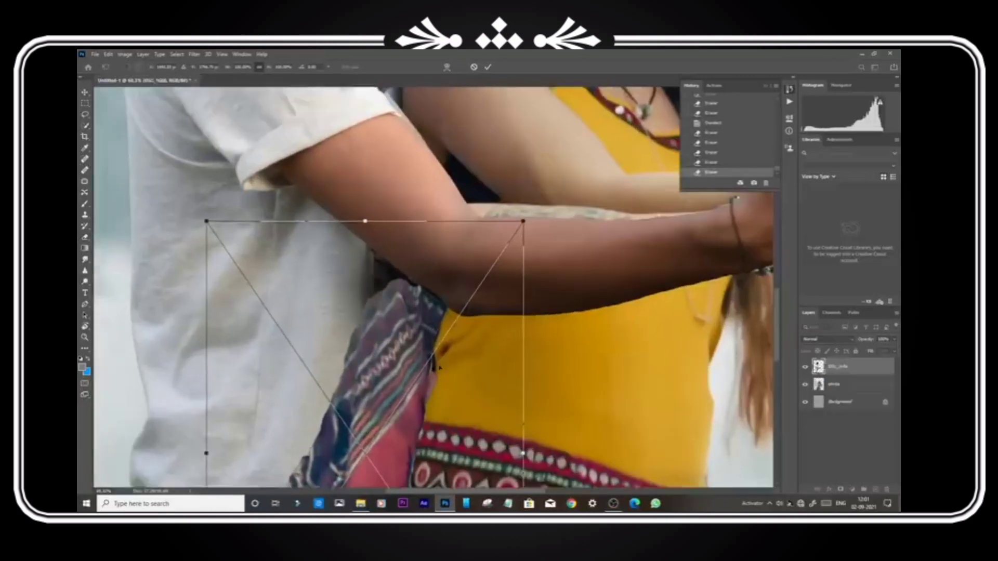
pyautogui.scroll(-6, 442, 335)
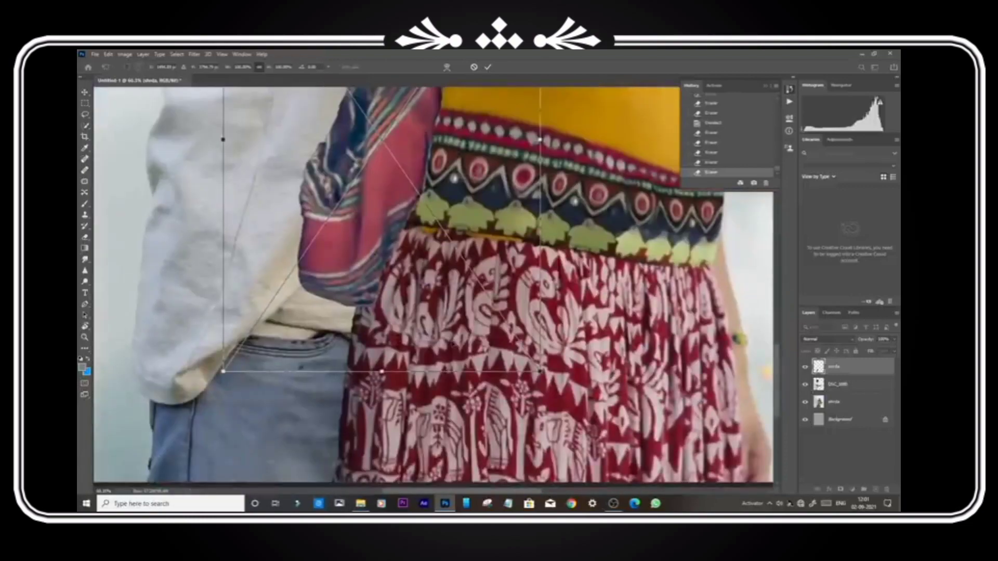
pyautogui.scroll(1, 445, 352)
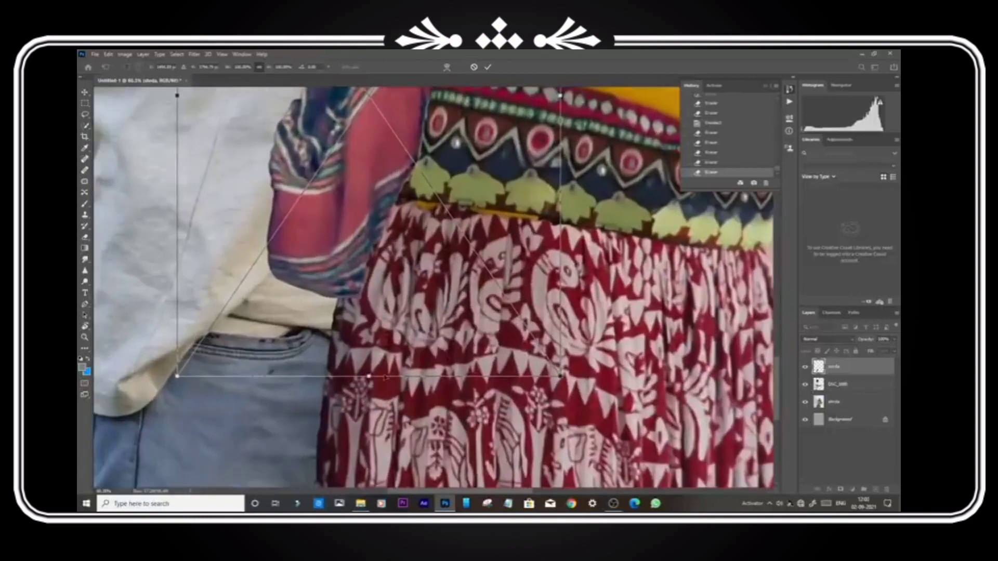
pyautogui.moveTo(368, 375); pyautogui.dragTo(370, 384)
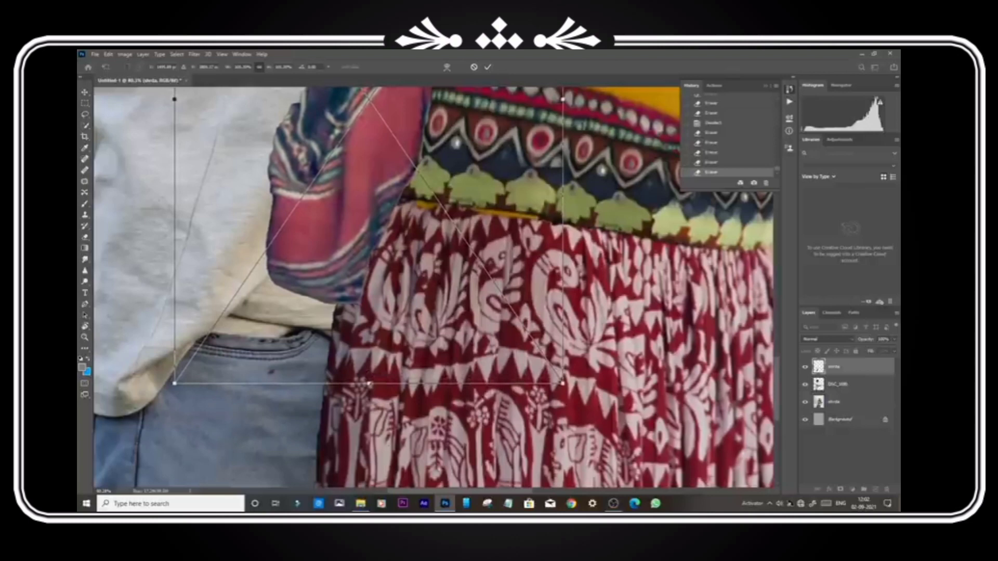
# Warp the scarf cutout with a split beside the waistband and shift its lower part slightly toward the boy's shirt
pyautogui.click(446, 67)
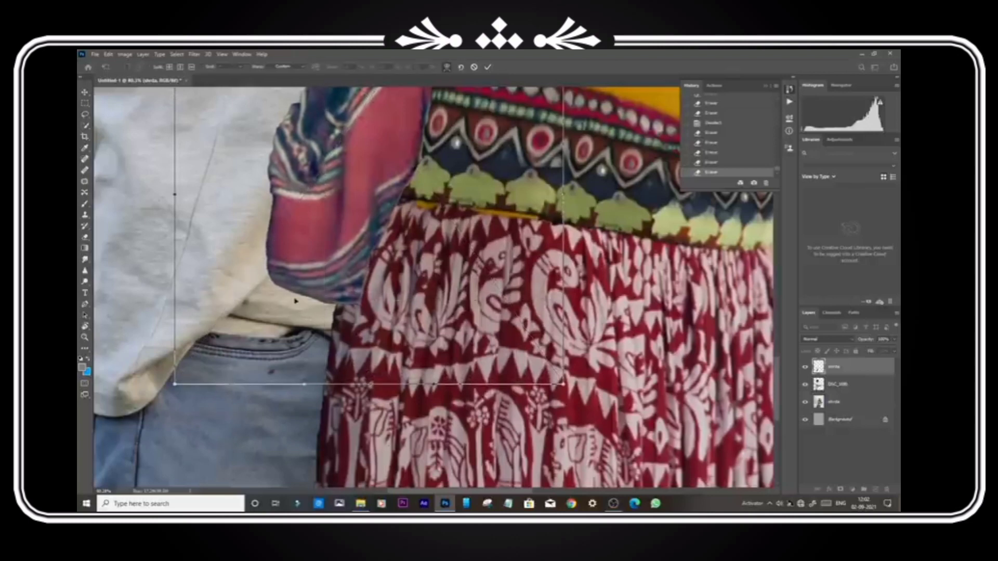
pyautogui.moveTo(295, 302); pyautogui.dragTo(270, 295)
pyautogui.keyDown('alt'); pyautogui.click(361, 237); pyautogui.keyUp('alt')
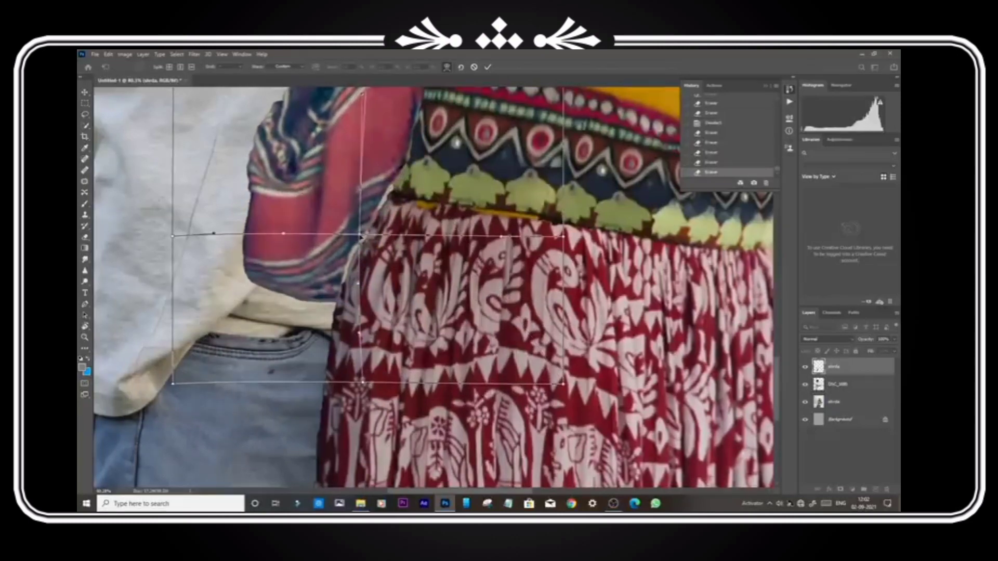
pyautogui.moveTo(361, 237); pyautogui.dragTo(366, 236)
pyautogui.moveTo(426, 139); pyautogui.dragTo(369, 312)
pyautogui.moveTo(391, 190); pyautogui.dragTo(370, 270)
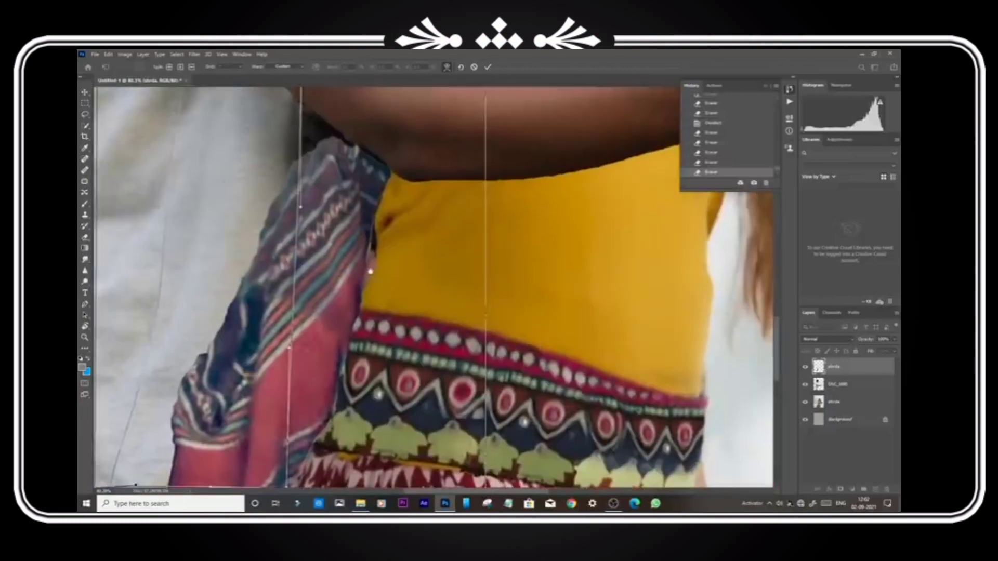
# Add warp splits near the scarf's upper end, reshape it to fit beneath the boy's forearm, and commit the transform
pyautogui.keyDown('alt'); pyautogui.click(397, 170); pyautogui.keyUp('alt')
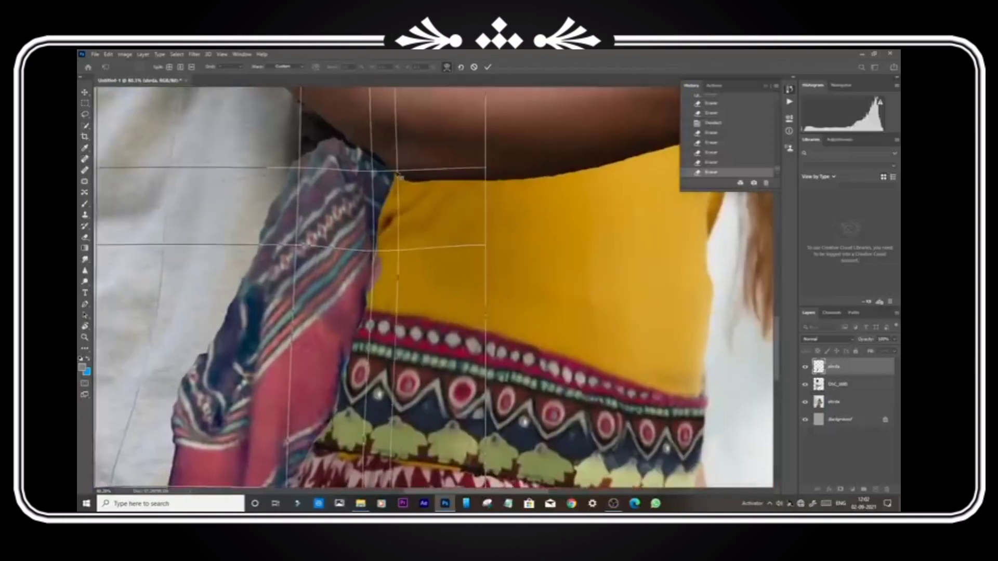
pyautogui.scroll(3, 371, 193)
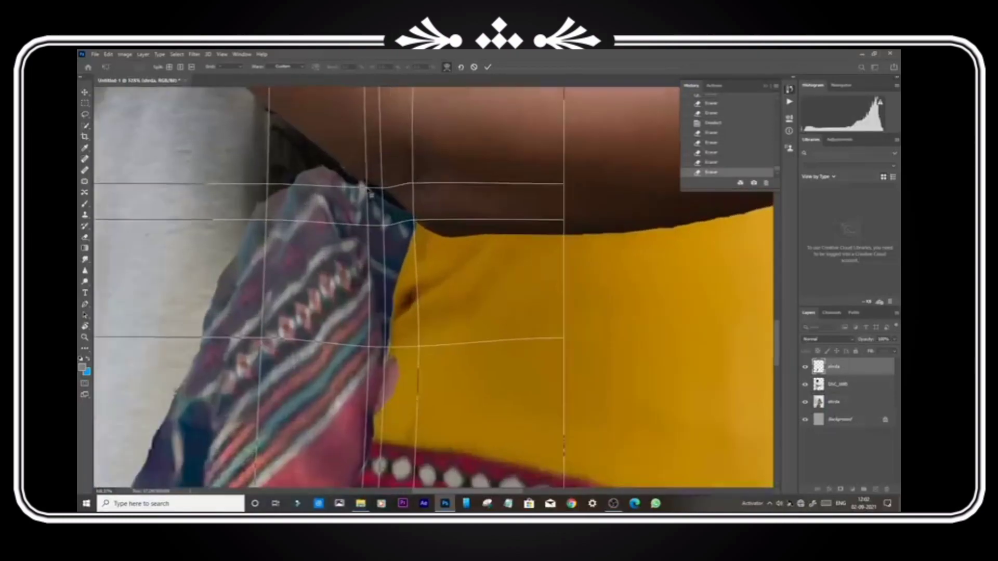
pyautogui.moveTo(384, 196); pyautogui.dragTo(384, 203)
pyautogui.keyDown('alt'); pyautogui.click(386, 201); pyautogui.keyUp('alt')
pyautogui.scroll(3, 384, 202)
pyautogui.keyDown('alt'); pyautogui.click(277, 136); pyautogui.keyUp('alt')
pyautogui.moveTo(277, 136); pyautogui.dragTo(281, 123)
pyautogui.click(488, 67)
# Choose the Clone Stamp tool and rasterize the placed scarf layer
pyautogui.scroll(-7, 466, 202)
pyautogui.scroll(5, 466, 208)
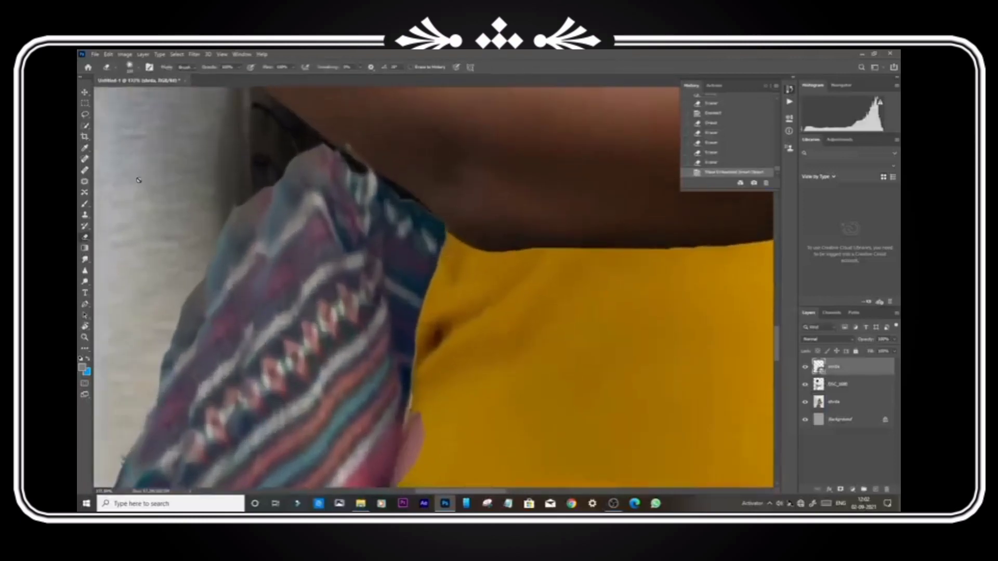
pyautogui.click(85, 215)
pyautogui.scroll(4, 386, 202)
pyautogui.rightClick(833, 368)
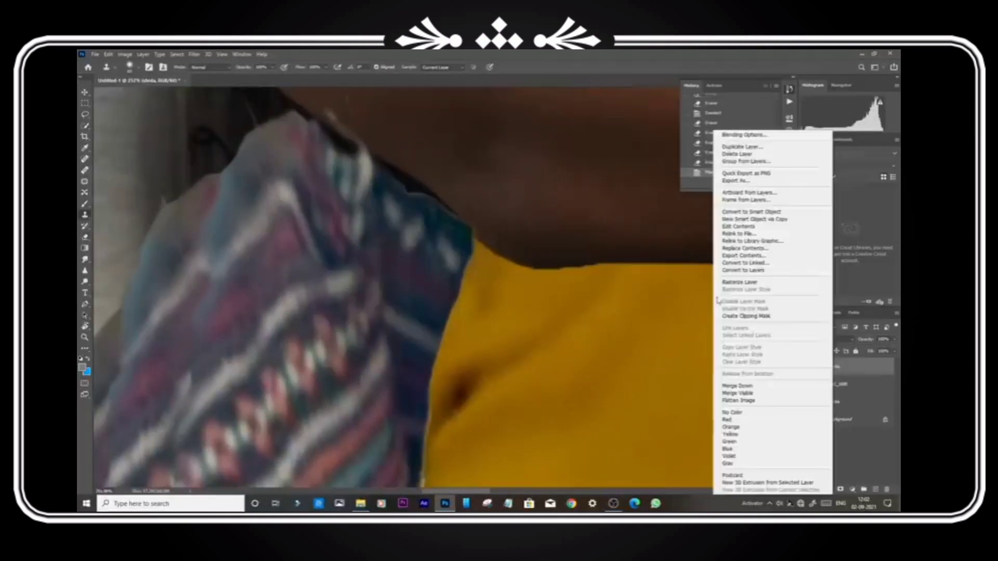
pyautogui.click(741, 282)
# Clone scarf pattern with a small brush to fill the dark gaps along its upper edge under the forearm
pyautogui.press(']')
pyautogui.press(']')
pyautogui.press(']')
pyautogui.press(']')
pyautogui.press(']')
pyautogui.press(']')
pyautogui.press(']')
pyautogui.press(']')
pyautogui.press('[')
pyautogui.press('[')
pyautogui.press('[')
pyautogui.press('[')
pyautogui.press('[')
pyautogui.press('[')
pyautogui.press('[')
pyautogui.press('[')
pyautogui.press('[')
pyautogui.press('[')
pyautogui.press('[')
pyautogui.press('[')
pyautogui.press('[')
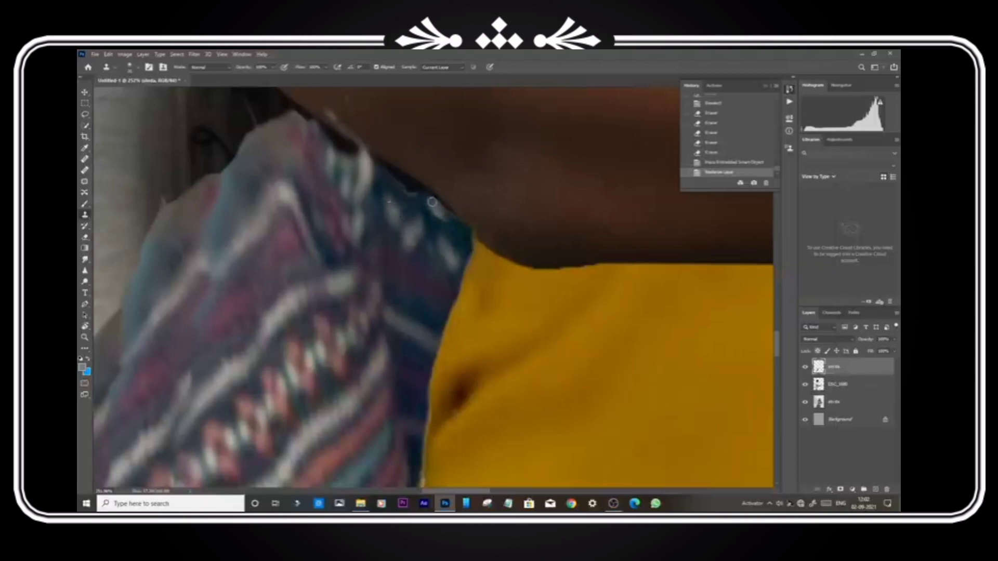
pyautogui.click(430, 198)
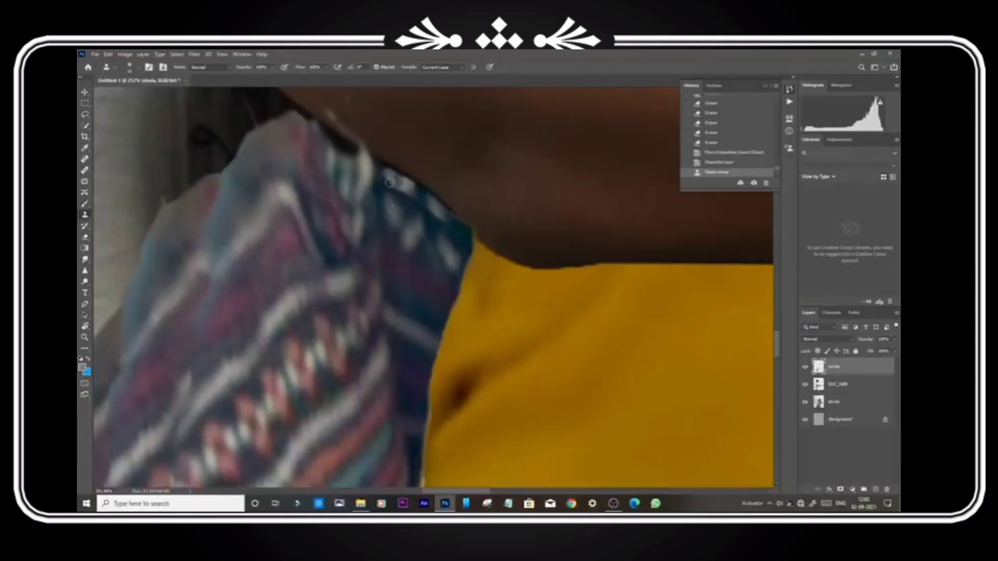
pyautogui.moveTo(350, 162); pyautogui.dragTo(369, 205)
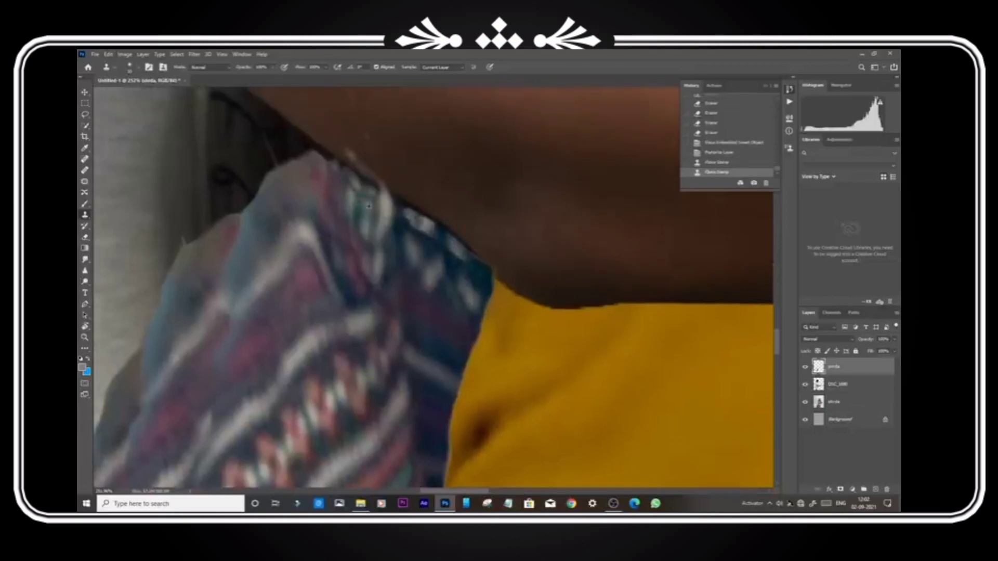
pyautogui.click(334, 164)
pyautogui.click(354, 185)
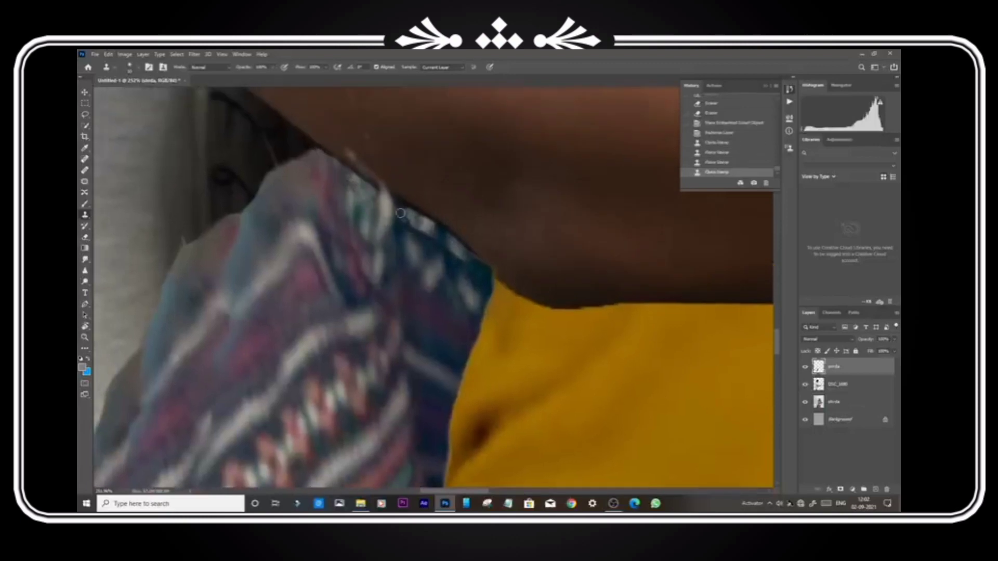
pyautogui.moveTo(400, 210)
pyautogui.mouseDown()
pyautogui.moveTo(425, 224)
pyautogui.moveTo(412, 223)
pyautogui.mouseUp()
pyautogui.scroll(-10, 446, 213)
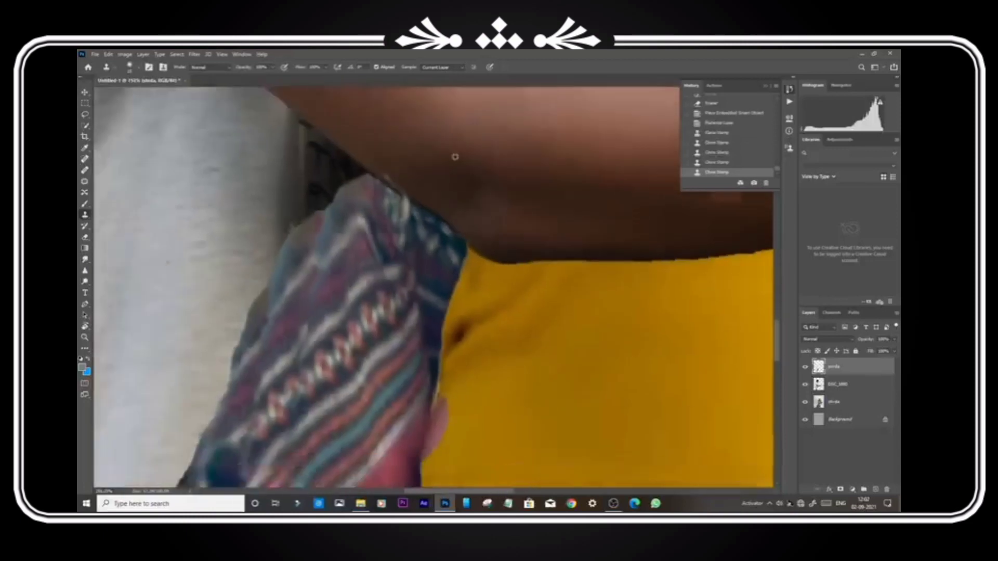
# Erase the excess scarf edge overlapping the boy's forearm with a slightly enlarged Eraser
pyautogui.scroll(6, 422, 195)
pyautogui.press('e')
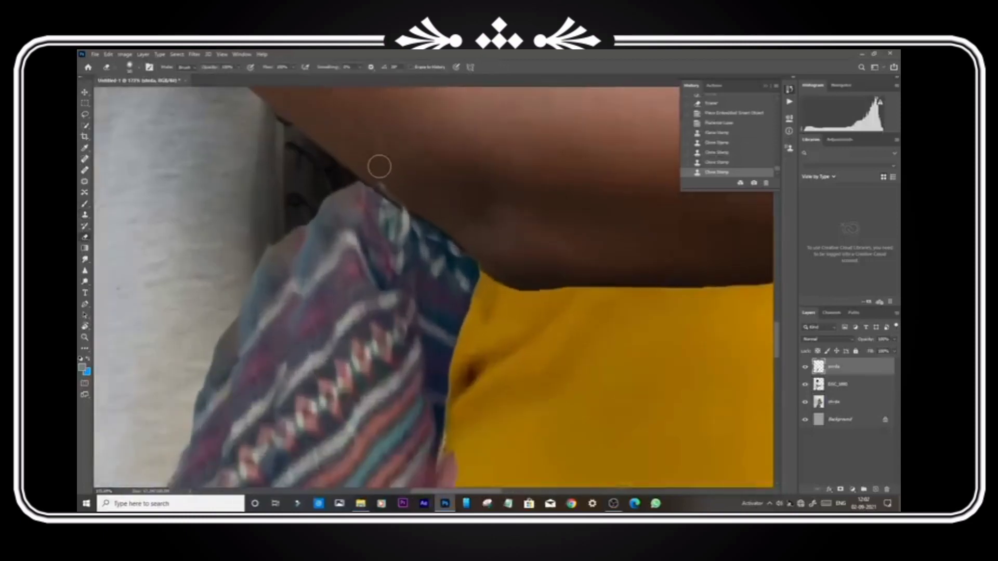
pyautogui.moveTo(379, 167); pyautogui.dragTo(382, 176)
pyautogui.moveTo(415, 207); pyautogui.dragTo(402, 200)
pyautogui.press(']')
pyautogui.press(']')
pyautogui.press(']')
pyautogui.press(']')
pyautogui.moveTo(392, 156); pyautogui.dragTo(413, 170)
pyautogui.moveTo(394, 141); pyautogui.dragTo(408, 236)
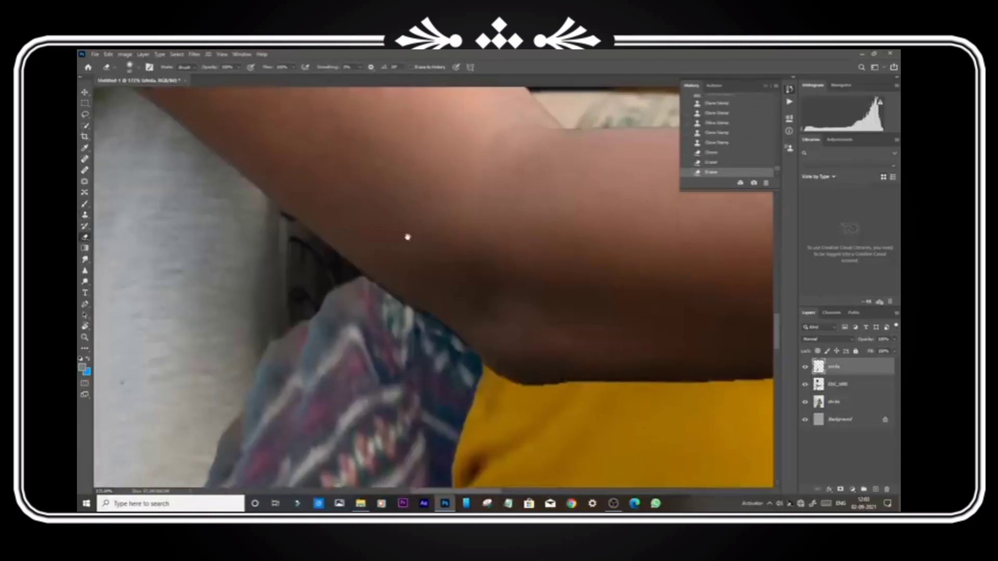
pyautogui.scroll(-1, 310, 267)
pyautogui.scroll(-16, 339, 255)
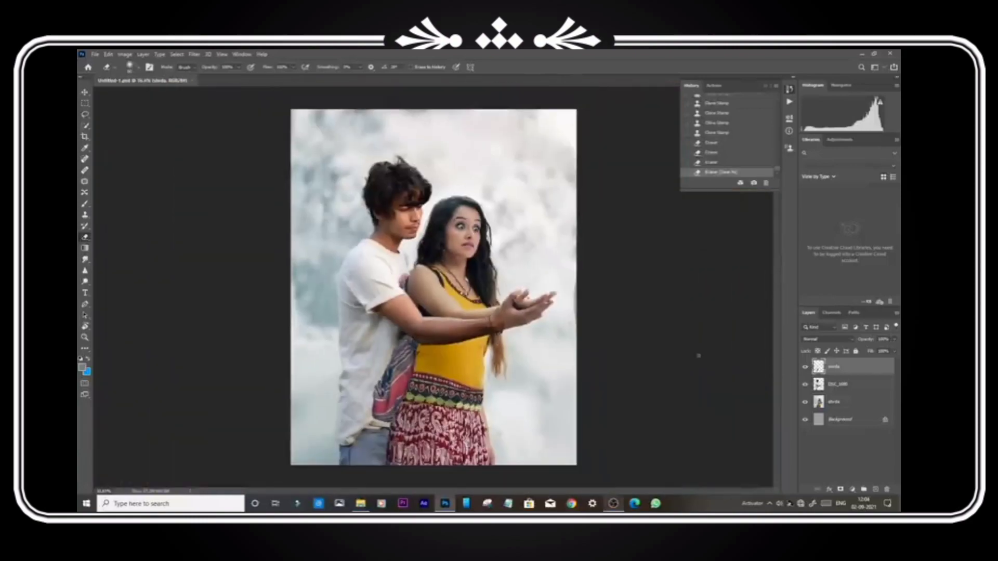
# Add a Brightness/Contrast adjustment clipped to the scarf layer and lower the brightness to nearly the minimum
pyautogui.scroll(9, 699, 356)
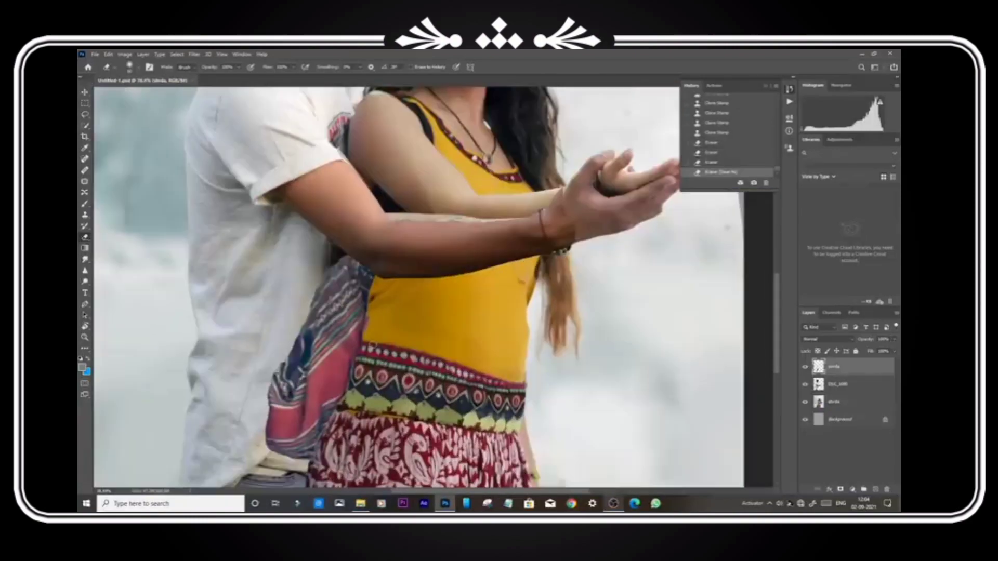
pyautogui.press('v')
pyautogui.click(852, 489)
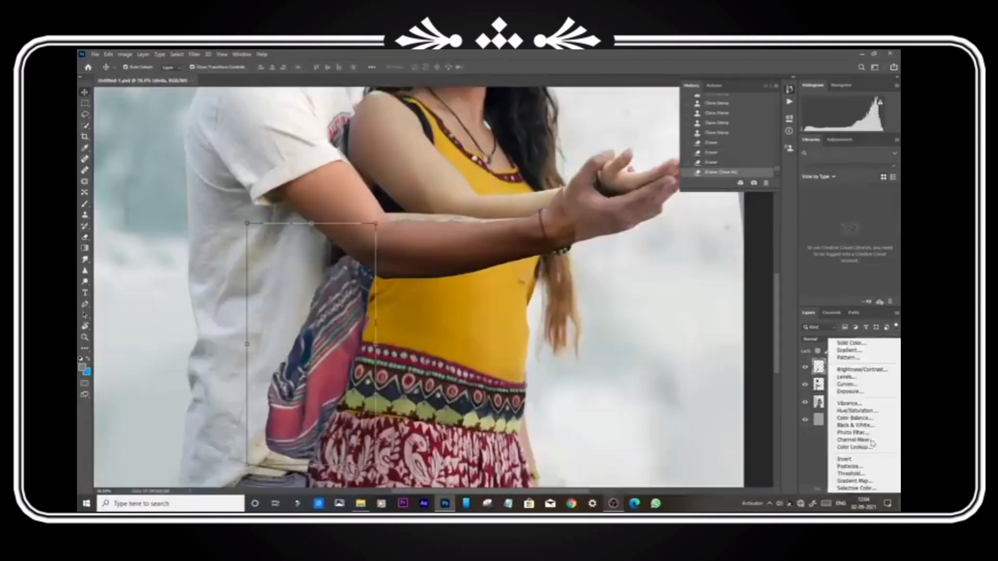
pyautogui.click(858, 373)
pyautogui.moveTo(716, 167); pyautogui.dragTo(694, 165)
# Paint black on the scarf adjustment's mask with a soft, low-opacity brush to lighten the scarf's outer and lower parts
pyautogui.press('p')
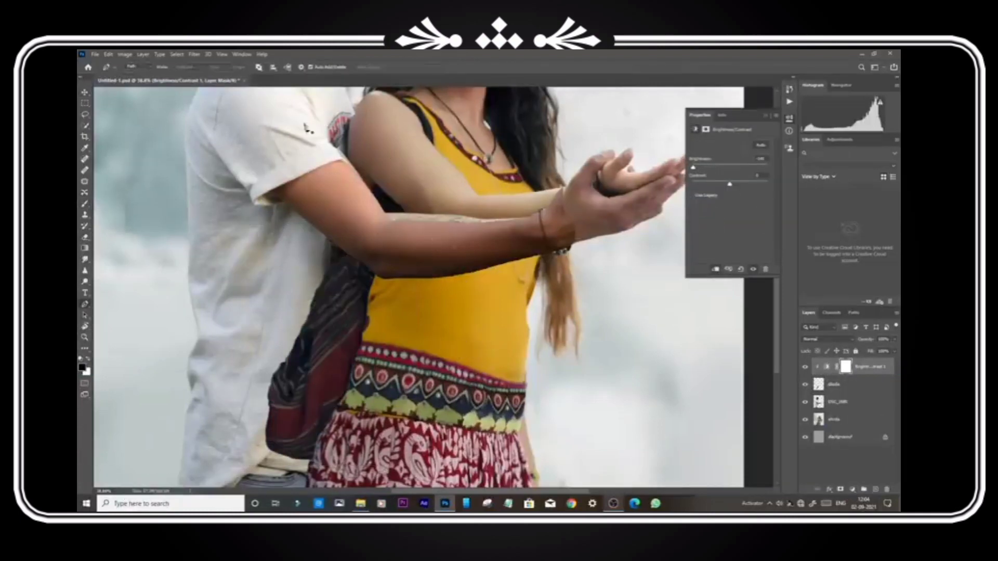
pyautogui.press('b')
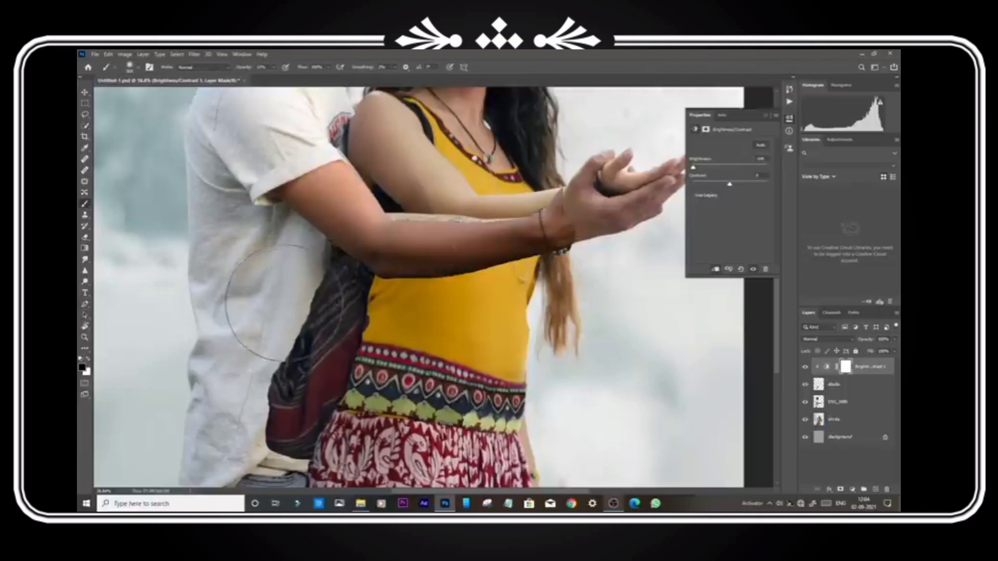
pyautogui.moveTo(270, 358)
pyautogui.mouseDown()
pyautogui.moveTo(294, 447)
pyautogui.moveTo(307, 362)
pyautogui.moveTo(336, 294)
pyautogui.moveTo(291, 446)
pyautogui.mouseUp()
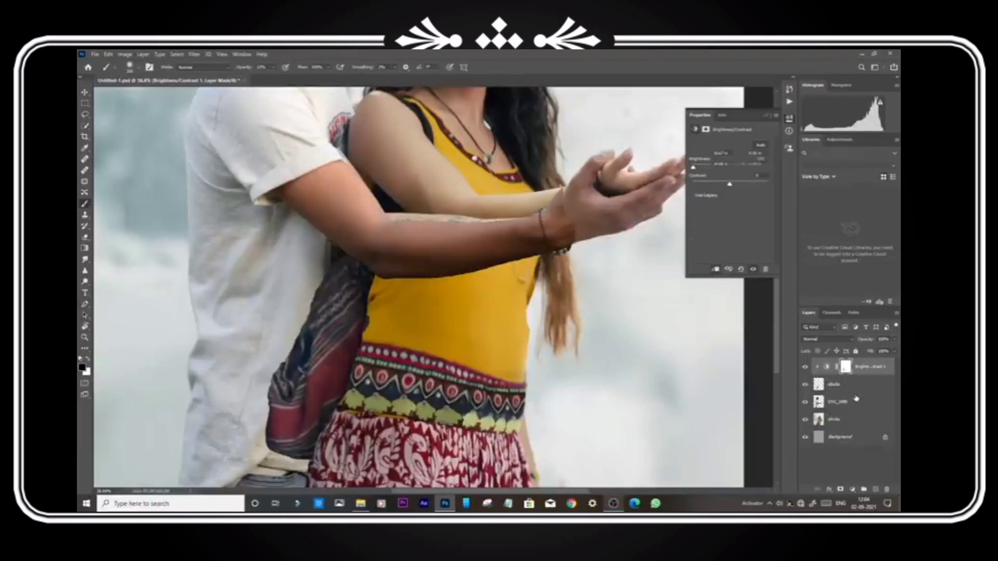
# Add a Brightness/Contrast adjustment clipped to the boy's layer and lower the brightness to nearly the minimum
pyautogui.click(856, 400)
pyautogui.click(852, 489)
pyautogui.click(853, 369)
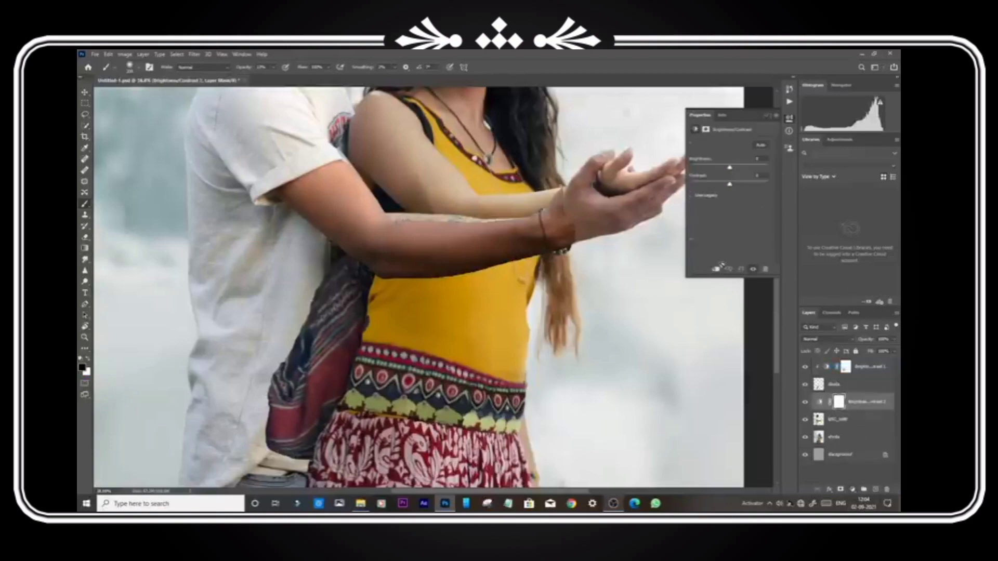
pyautogui.click(718, 268)
pyautogui.moveTo(730, 168); pyautogui.dragTo(693, 168)
# Invert the mask of the boy's Brightness/Contrast adjustment to black
pyautogui.moveTo(401, 302); pyautogui.dragTo(469, 168)
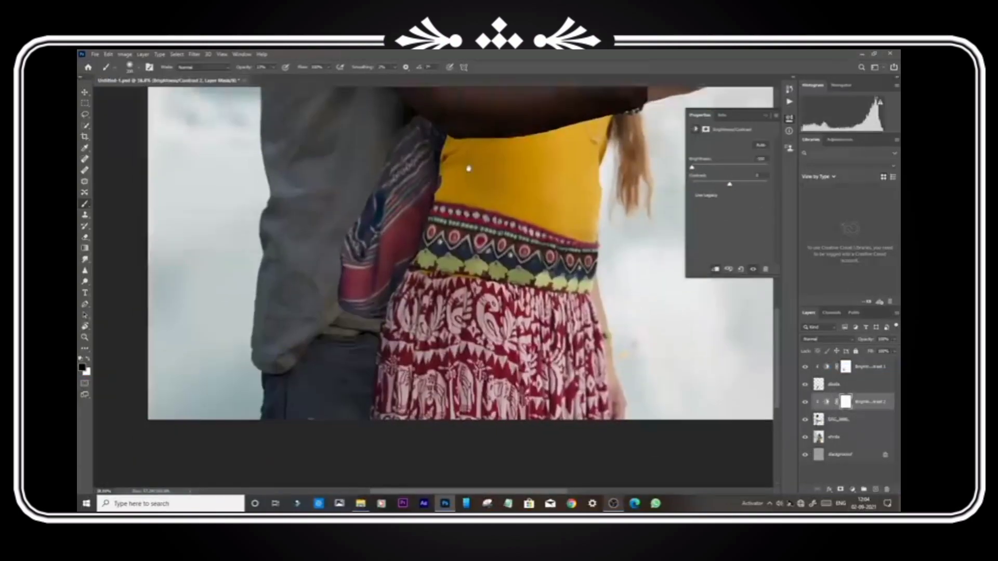
pyautogui.hotkey('ctrl', '-')
pyautogui.hotkey('ctrl', '-')
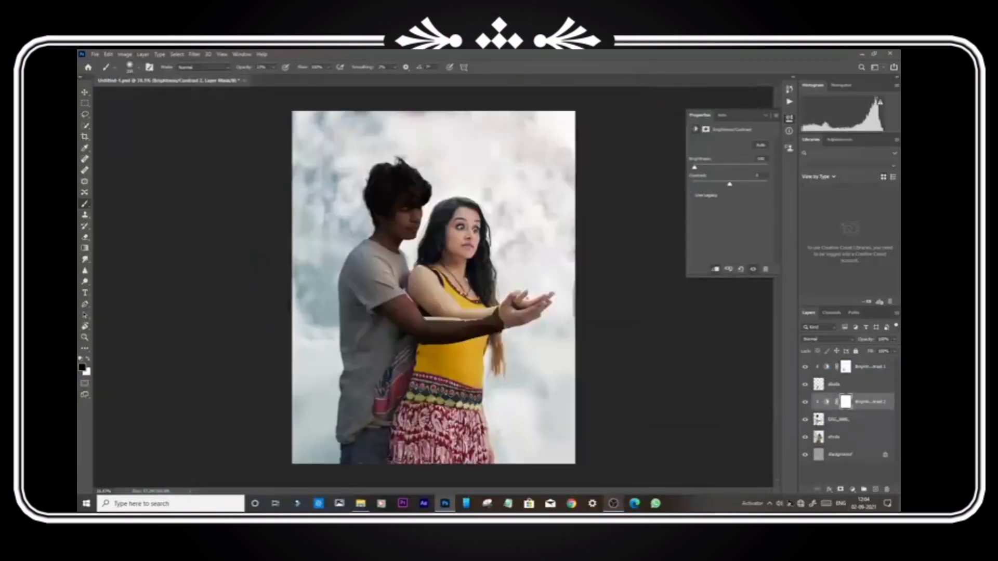
pyautogui.click(845, 402)
pyautogui.hotkey('ctrl', 'o')
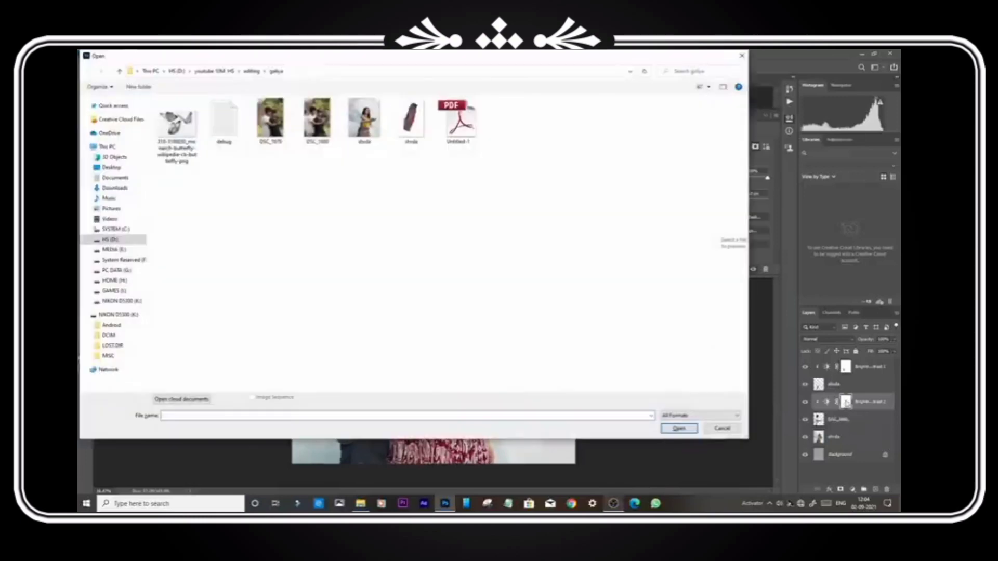
pyautogui.click(723, 429)
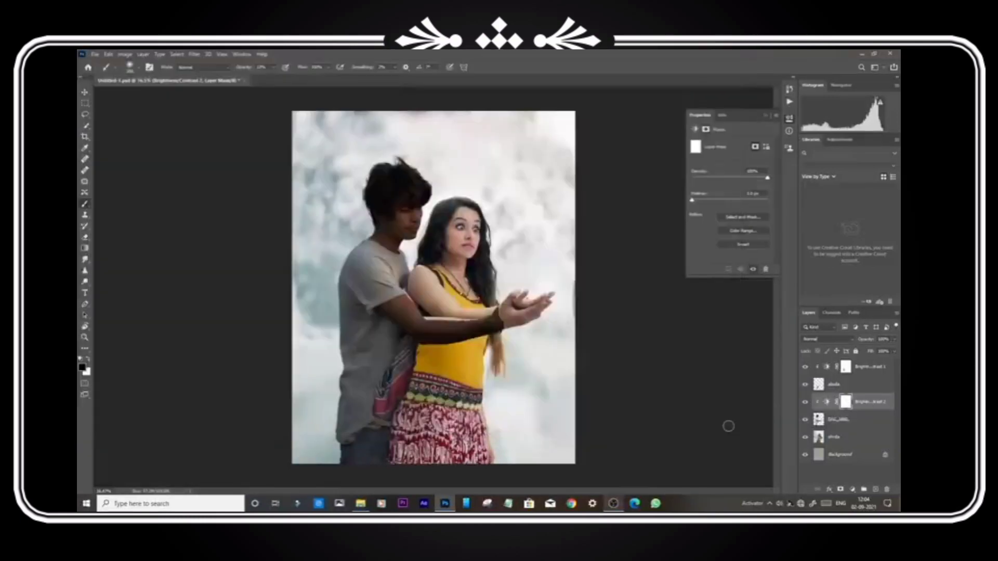
pyautogui.hotkey('ctrl', 'i')
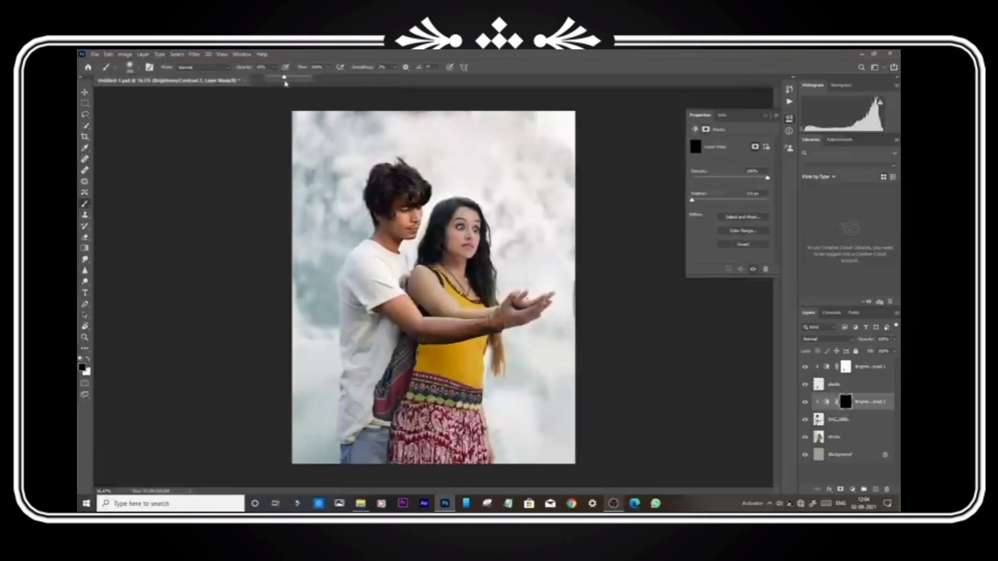
# Paint white on the boy's adjustment mask to add a shadow on the shirt beside the scarf and under the elbow
pyautogui.scroll(3, 379, 447)
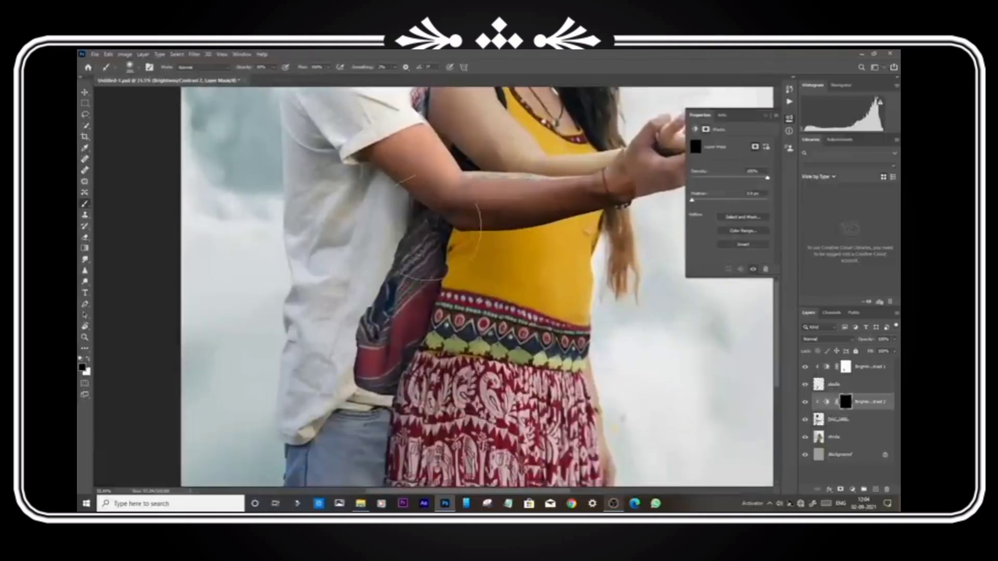
pyautogui.click(89, 359)
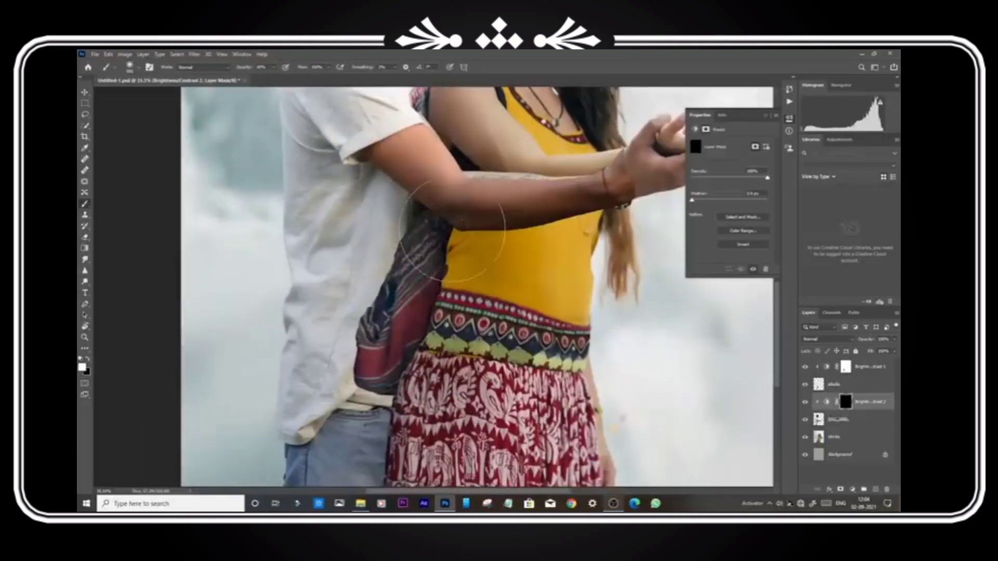
pyautogui.moveTo(424, 234); pyautogui.dragTo(389, 285)
pyautogui.press('[')
pyautogui.press('[')
pyautogui.press('[')
pyautogui.press('[')
pyautogui.moveTo(417, 231); pyautogui.dragTo(369, 327)
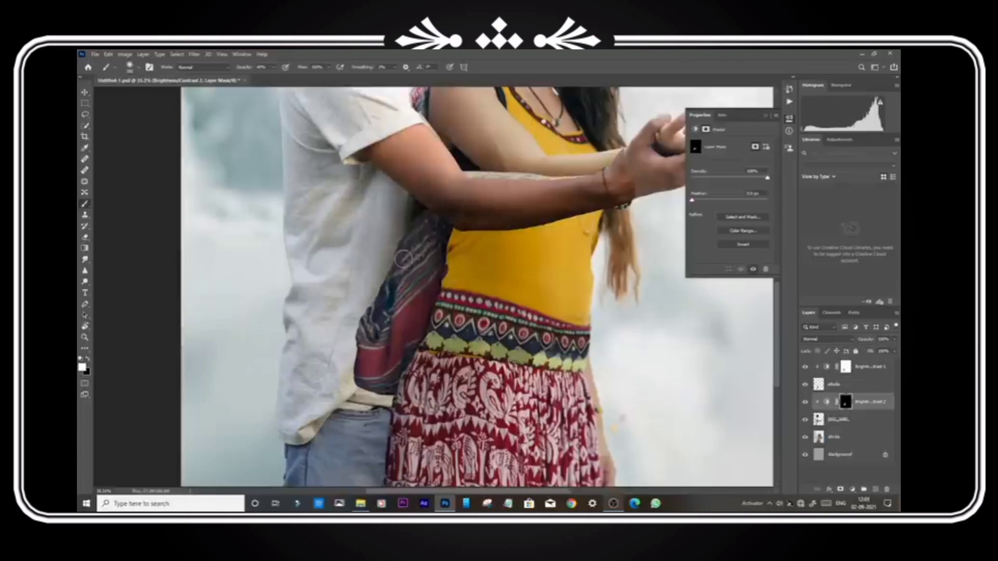
# Extend the painted shadow down the scarf's edge to the shirt hem and the jeans beside the skirt
pyautogui.moveTo(392, 280)
pyautogui.mouseDown()
pyautogui.moveTo(362, 377)
pyautogui.moveTo(371, 368)
pyautogui.mouseUp()
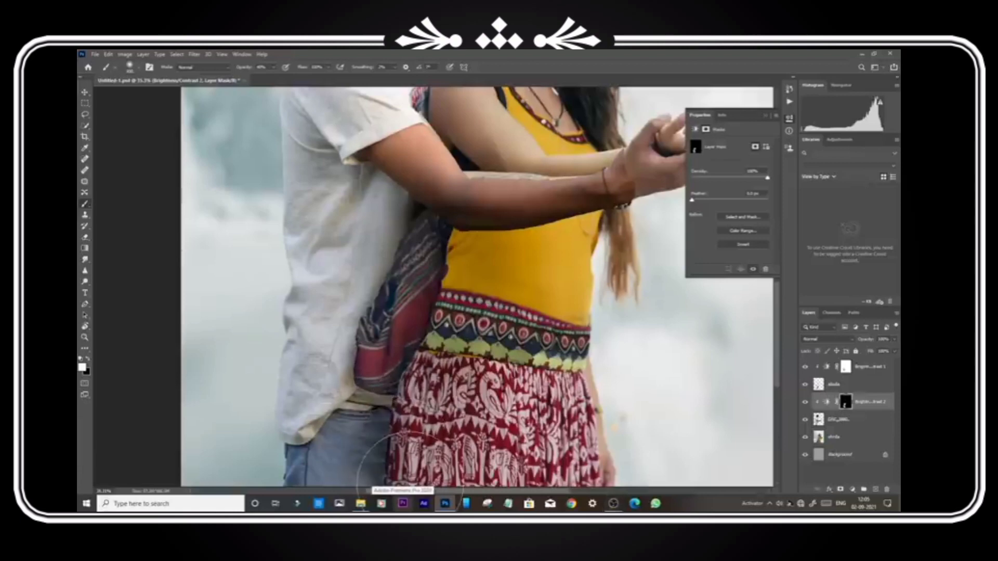
pyautogui.press('[')
pyautogui.press('[')
pyautogui.press('[')
pyautogui.press('[')
pyautogui.press('[')
pyautogui.press('[')
pyautogui.press('[')
pyautogui.press('[')
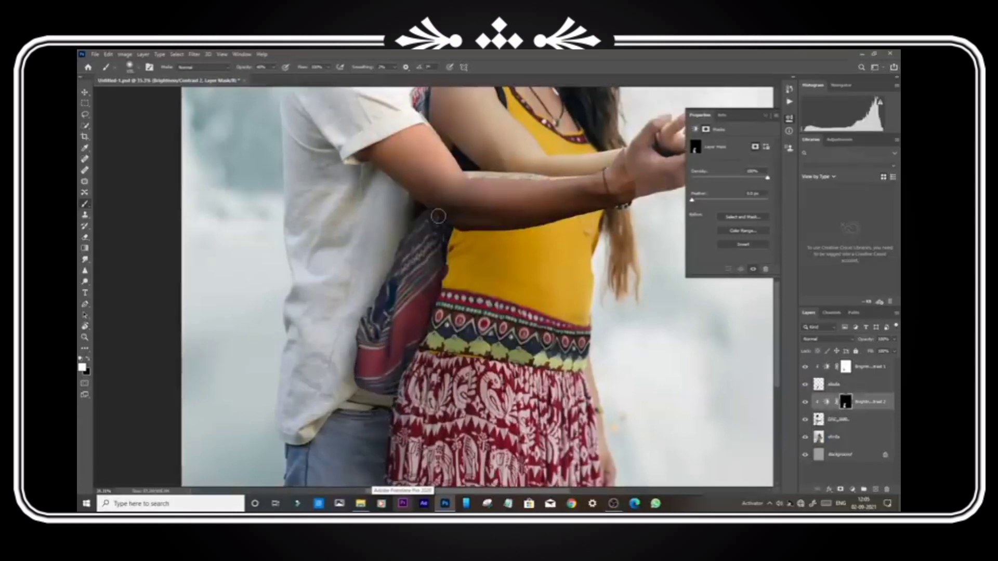
pyautogui.scroll(-6, 395, 322)
pyautogui.scroll(2, 393, 333)
pyautogui.scroll(-2, 387, 427)
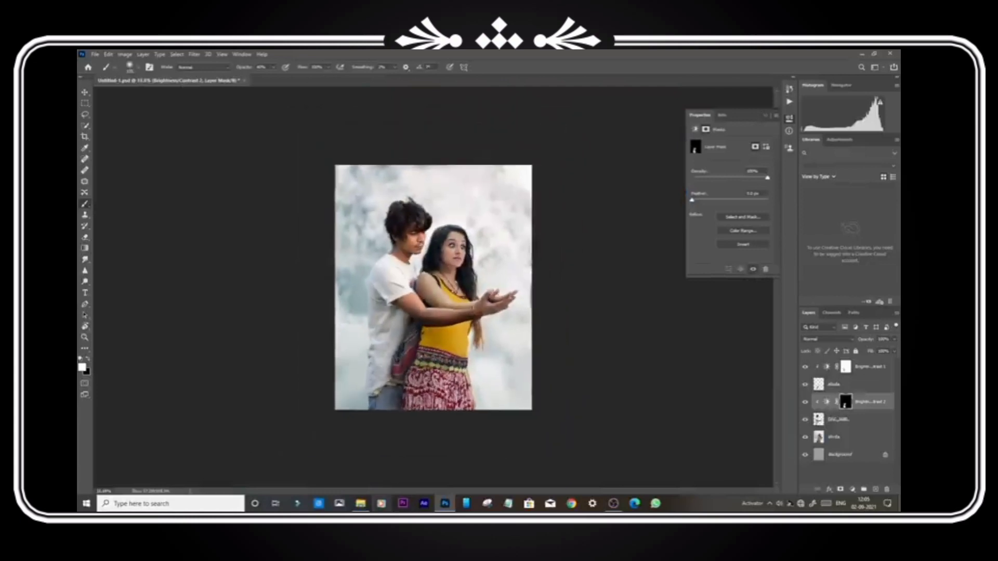
# Merge the boy's layer with its Brightness/Contrast adjustment, and merge the scarf layer with its own adjustment
pyautogui.scroll(4, 382, 503)
pyautogui.rightClick(842, 404)
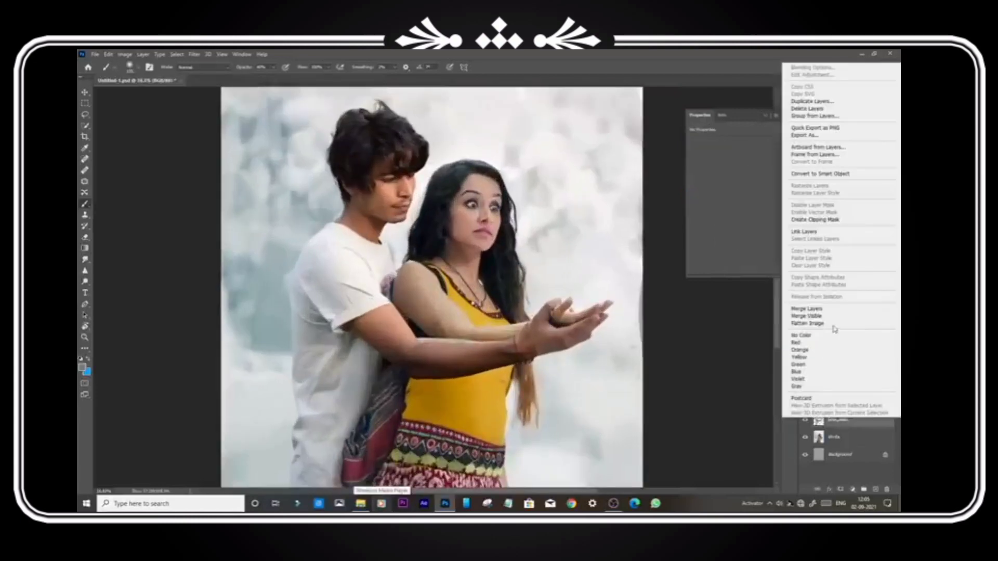
pyautogui.click(835, 310)
pyautogui.click(853, 384)
pyautogui.keyDown('ctrl'); pyautogui.click(870, 366); pyautogui.keyUp('ctrl')
pyautogui.rightClick(870, 366)
pyautogui.click(775, 387)
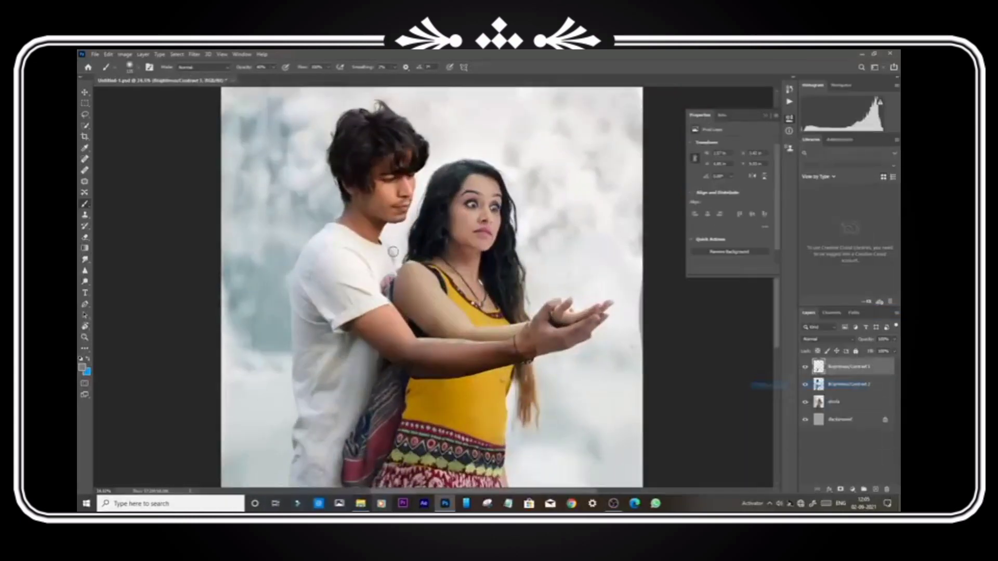
# Start a Puppet Warp on the boy's merged layer and pin his head, shoulder, waist and jeans
pyautogui.scroll(4, 435, 312)
pyautogui.click(84, 93)
pyautogui.click(293, 297)
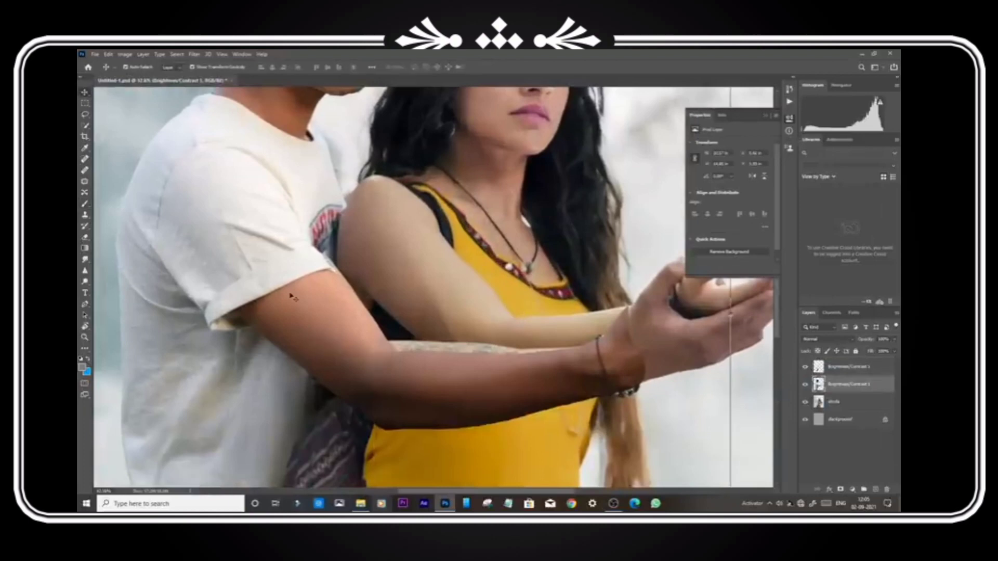
pyautogui.click(109, 54)
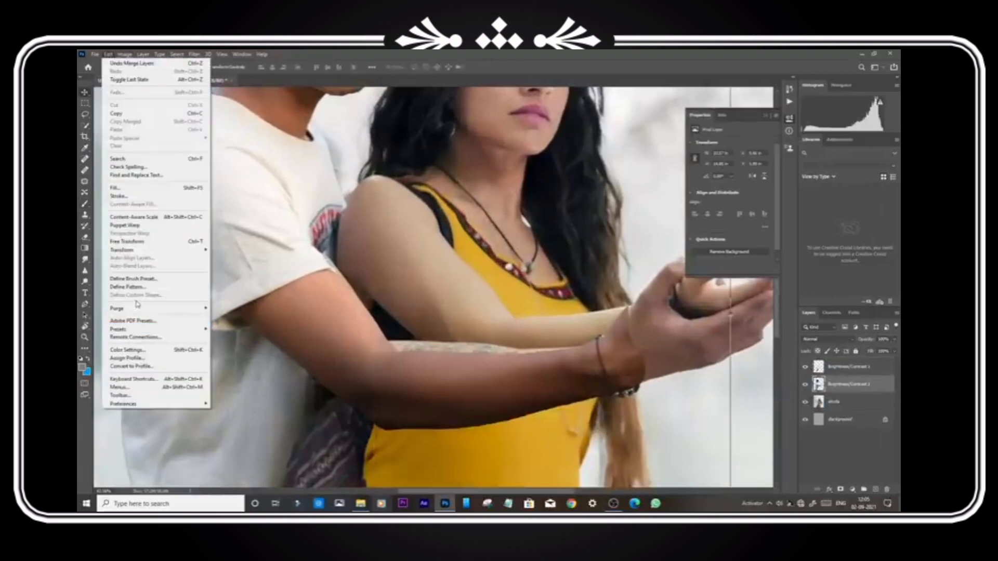
pyautogui.click(136, 227)
pyautogui.scroll(-4, 334, 149)
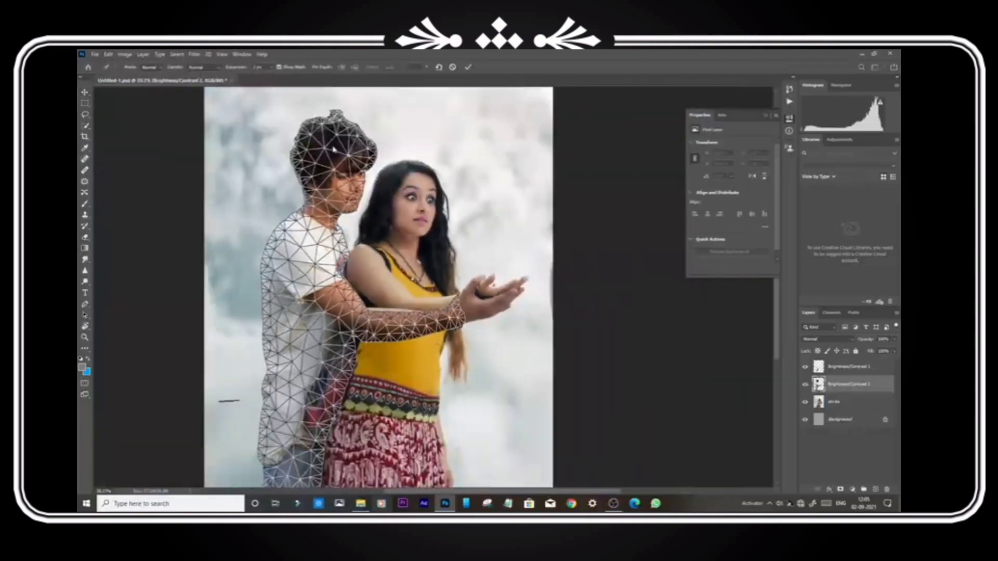
pyautogui.click(335, 150)
pyautogui.click(317, 256)
pyautogui.moveTo(322, 270); pyautogui.dragTo(332, 141)
pyautogui.click(316, 341)
pyautogui.scroll(3, 340, 239)
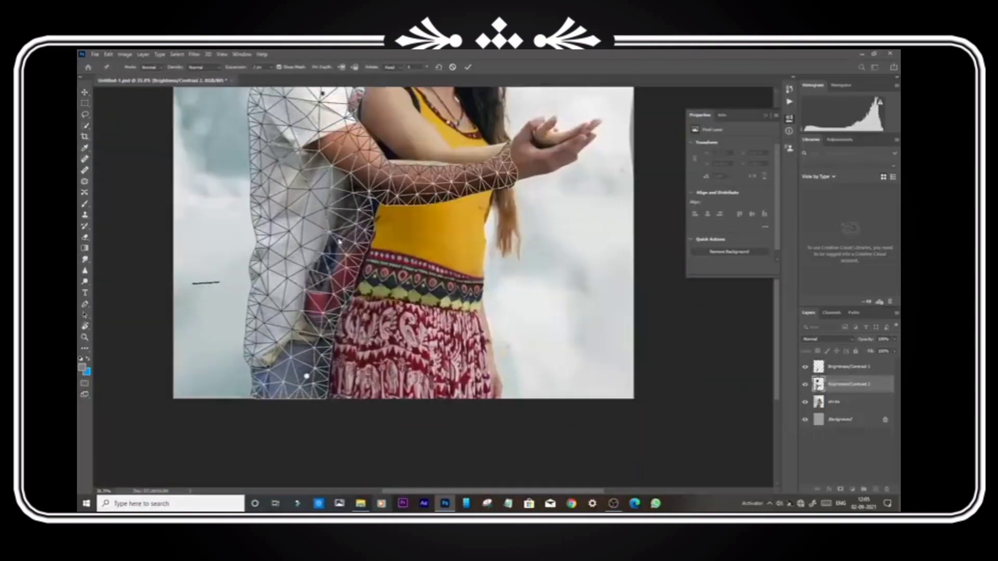
pyautogui.scroll(-2, 314, 224)
pyautogui.scroll(5, 314, 224)
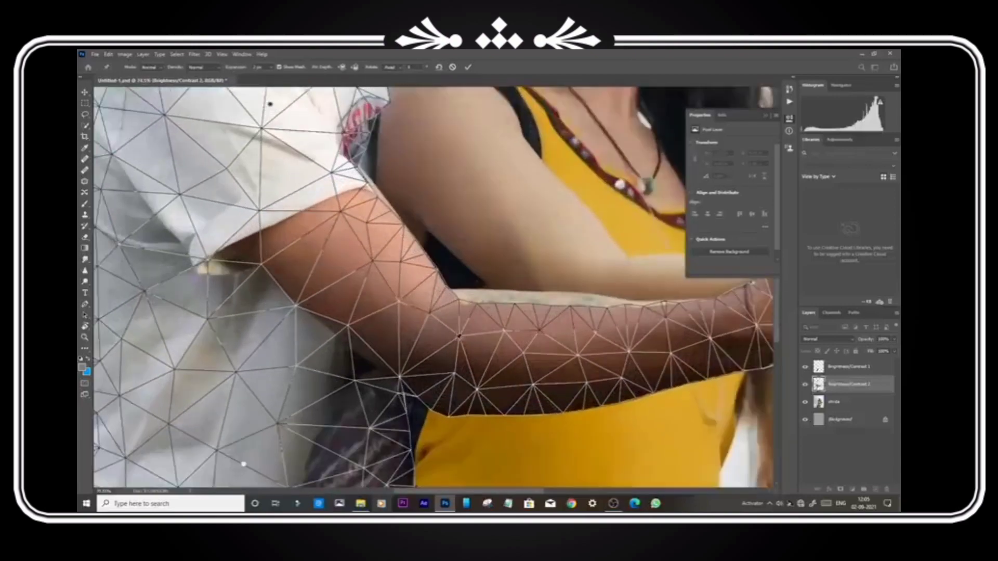
# Pin the boy's arm at the elbow and nudge it upward so the forearm rises towards the woman's arm
pyautogui.moveTo(465, 328); pyautogui.dragTo(341, 236)
pyautogui.scroll(-2, 580, 237)
pyautogui.hotkey('alt', 'space')
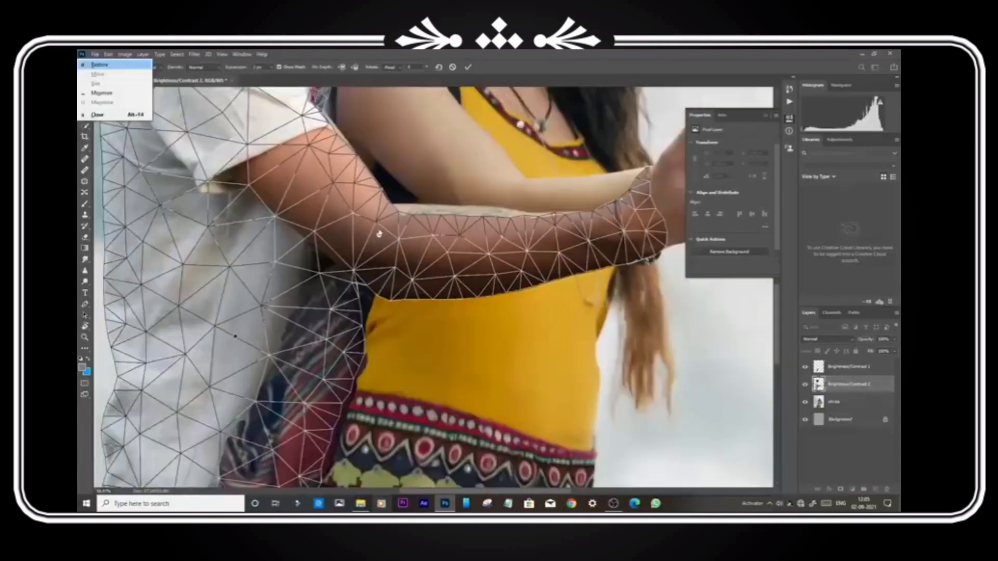
pyautogui.press('Escape')
pyautogui.moveTo(274, 142); pyautogui.dragTo(284, 271)
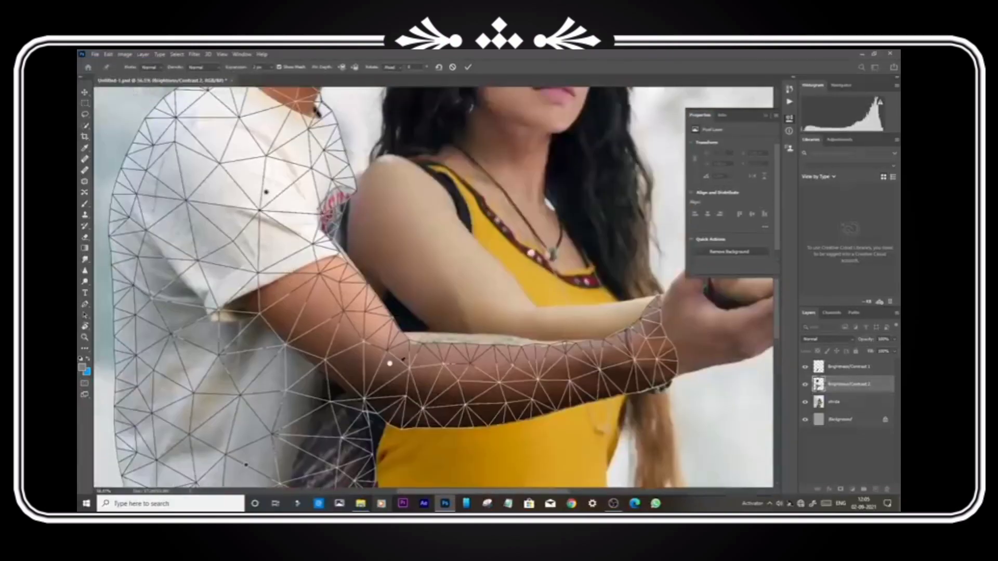
pyautogui.moveTo(390, 364); pyautogui.dragTo(394, 349)
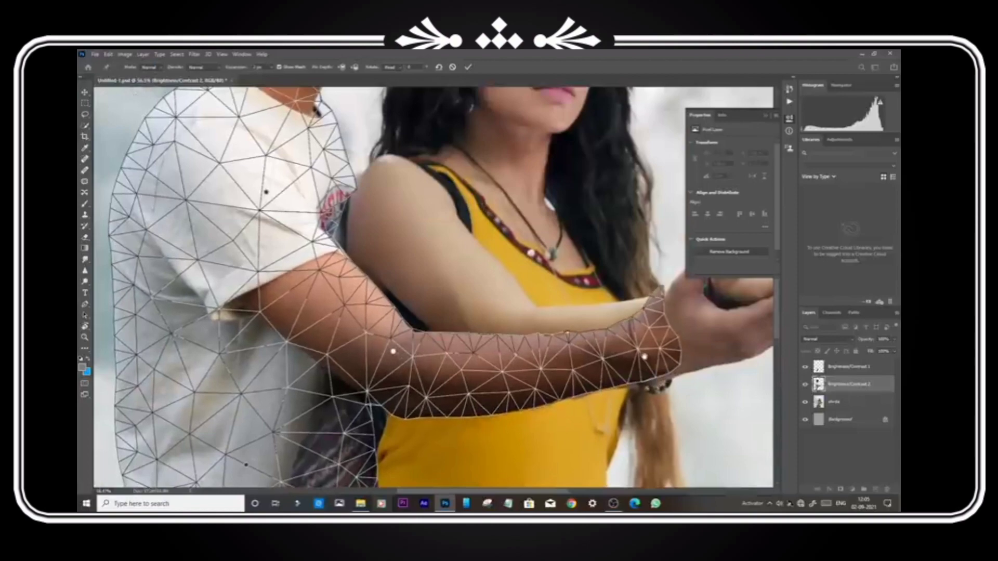
# Pin the boy's wrist and lower his layer's opacity to align the wrist with the woman's arm underneath
pyautogui.scroll(3, 644, 354)
pyautogui.moveTo(644, 354); pyautogui.dragTo(526, 356)
pyautogui.scroll(3, 526, 357)
pyautogui.moveTo(883, 350); pyautogui.dragTo(881, 350)
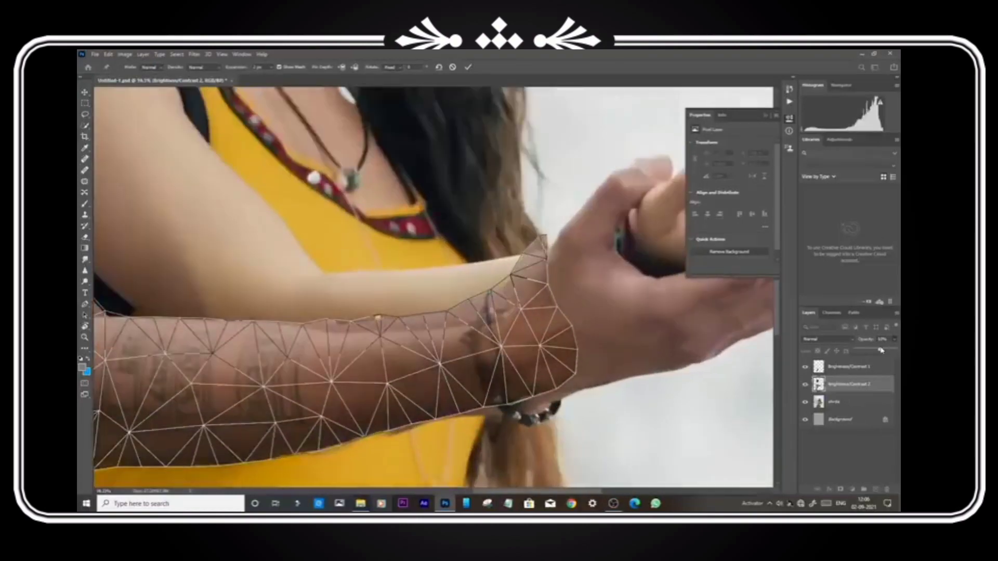
pyautogui.moveTo(489, 297); pyautogui.dragTo(490, 334)
# Add warp pins behind the elbow, on the upper arm and mid-forearm, nudging each to fit the arm's outline
pyautogui.scroll(-6, 490, 334)
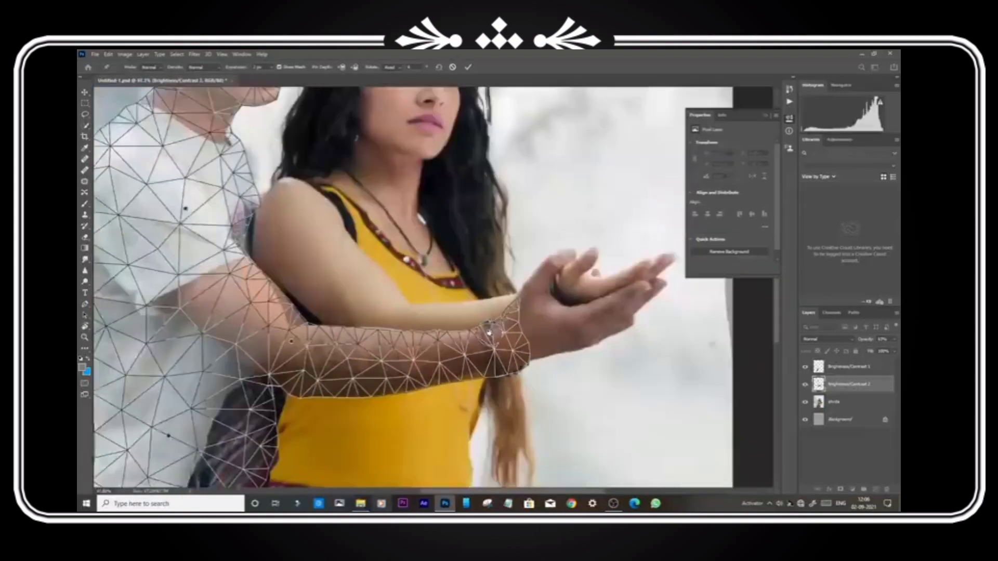
pyautogui.scroll(6, 244, 310)
pyautogui.scroll(-3, 312, 291)
pyautogui.scroll(2, 247, 312)
pyautogui.scroll(1, 230, 333)
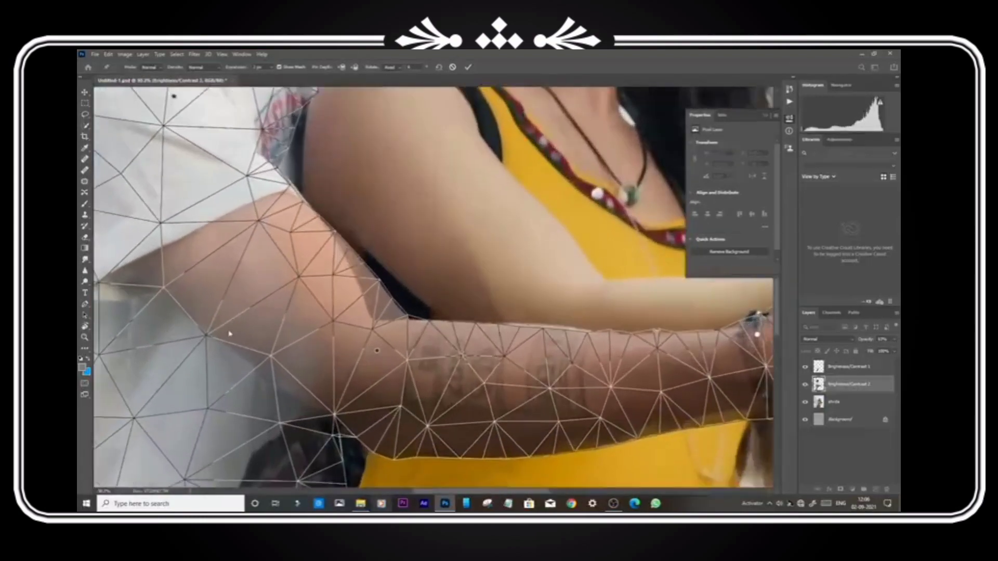
pyautogui.moveTo(225, 332); pyautogui.dragTo(220, 336)
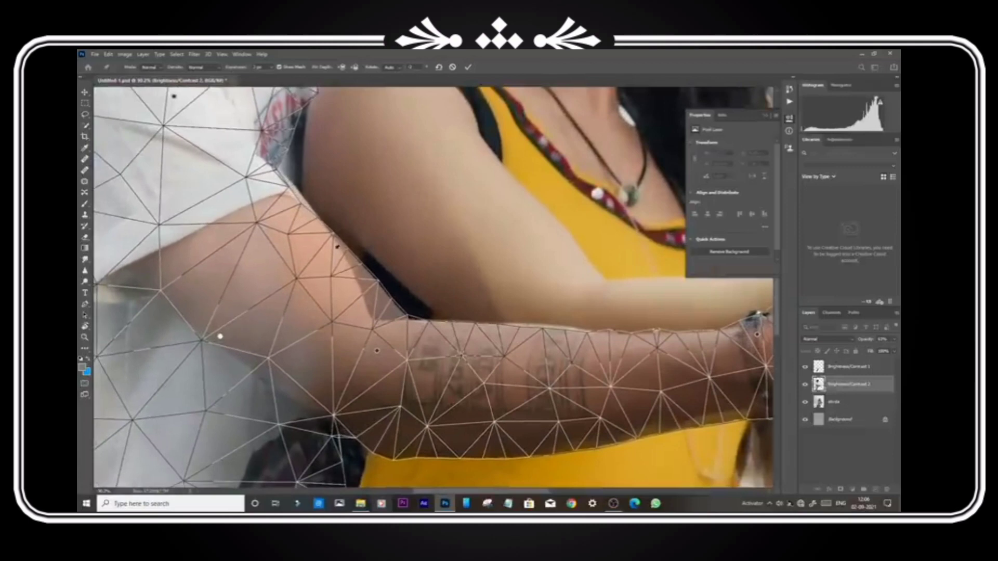
pyautogui.moveTo(307, 229); pyautogui.dragTo(311, 226)
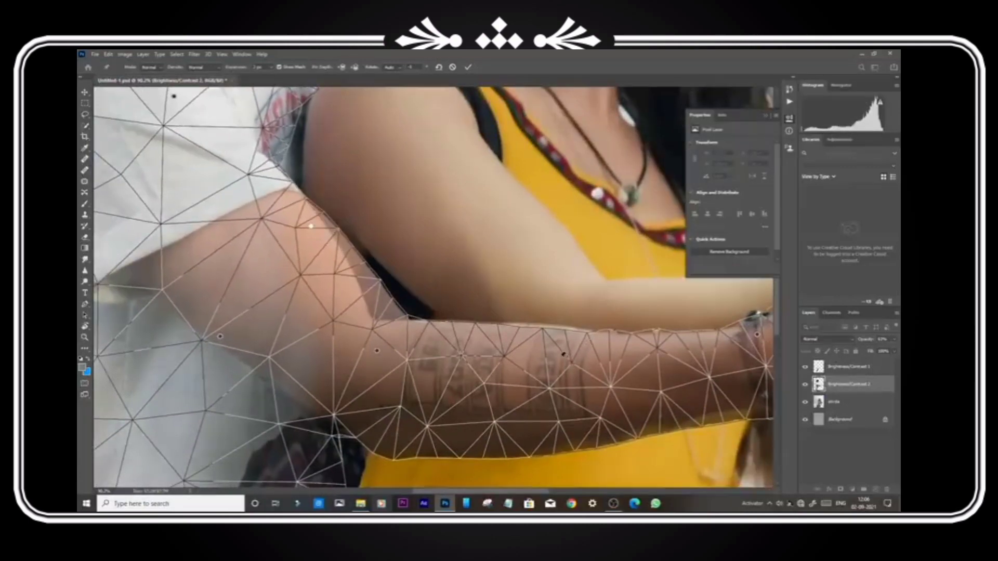
pyautogui.moveTo(563, 355); pyautogui.dragTo(559, 355)
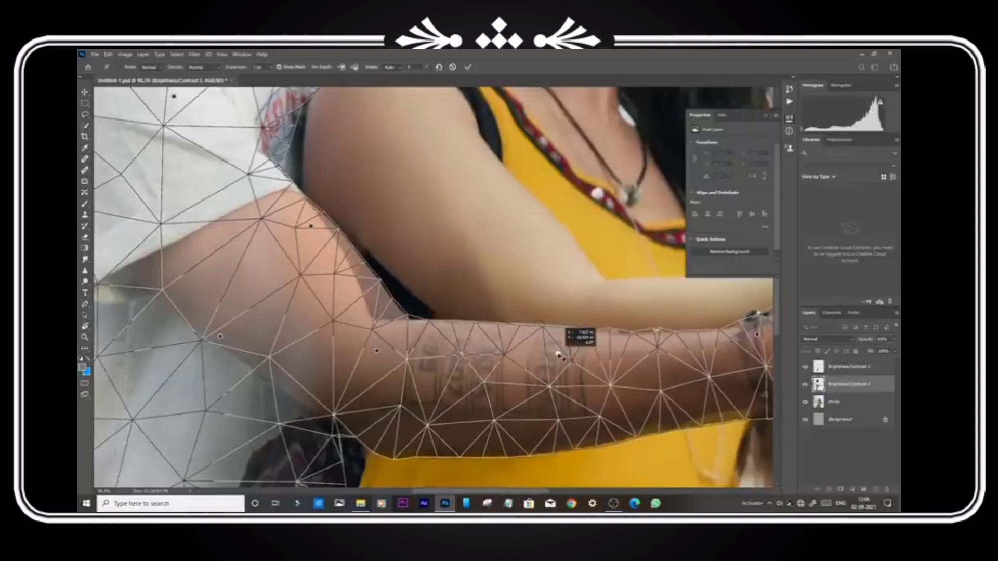
# Apply the puppet warp and restore the boy's layer opacity to 100%
pyautogui.hotkey('ctrl', '0')
pyautogui.click(468, 67)
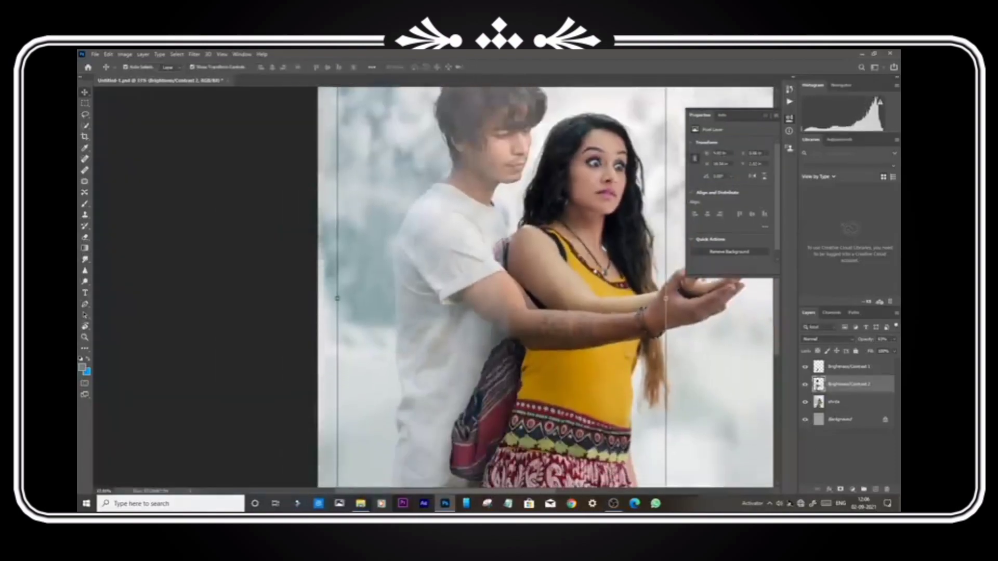
pyautogui.moveTo(889, 352); pyautogui.dragTo(899, 352)
pyautogui.scroll(-2, 649, 316)
pyautogui.scroll(11, 652, 316)
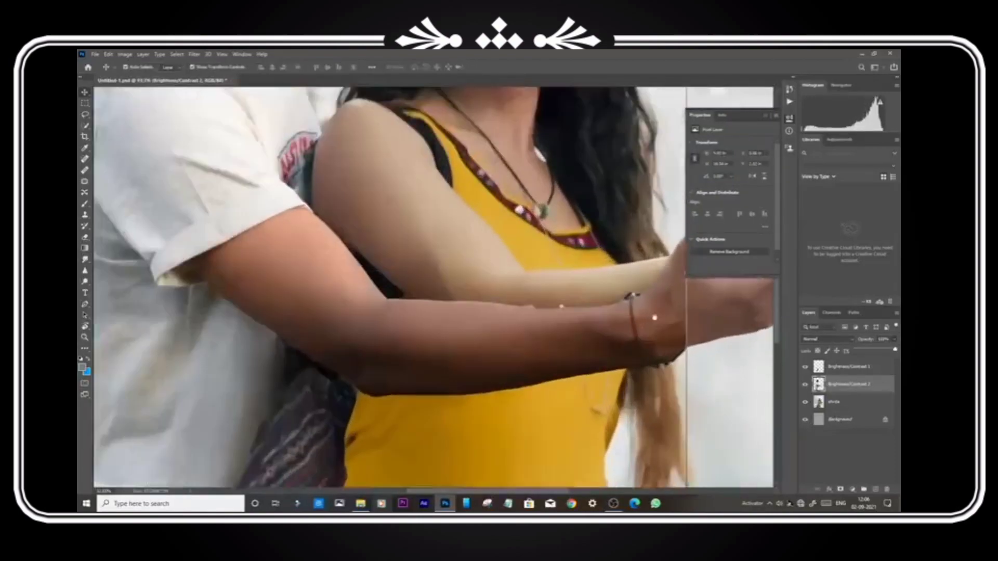
pyautogui.moveTo(653, 316); pyautogui.dragTo(456, 393)
pyautogui.press('e')
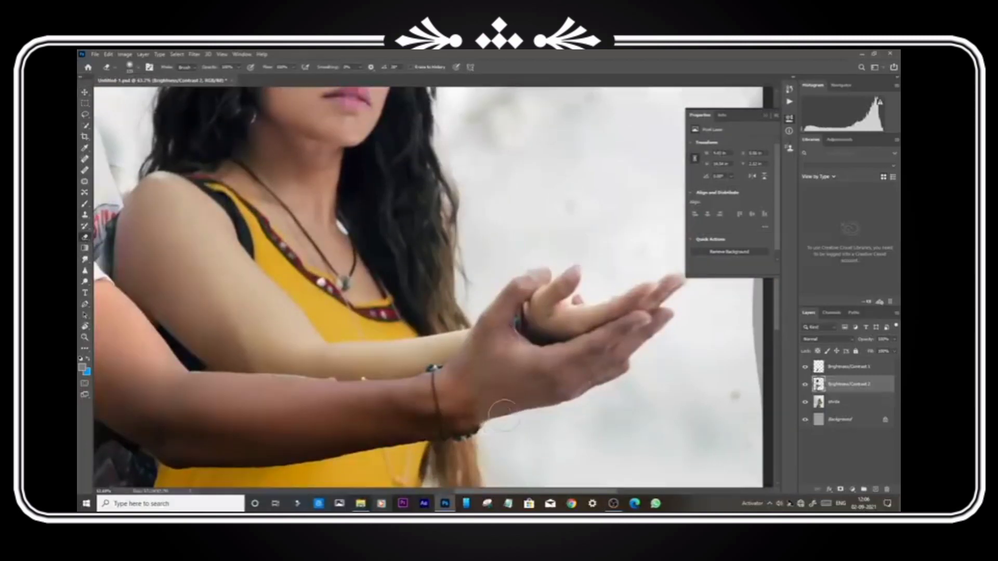
pyautogui.scroll(3, 456, 398)
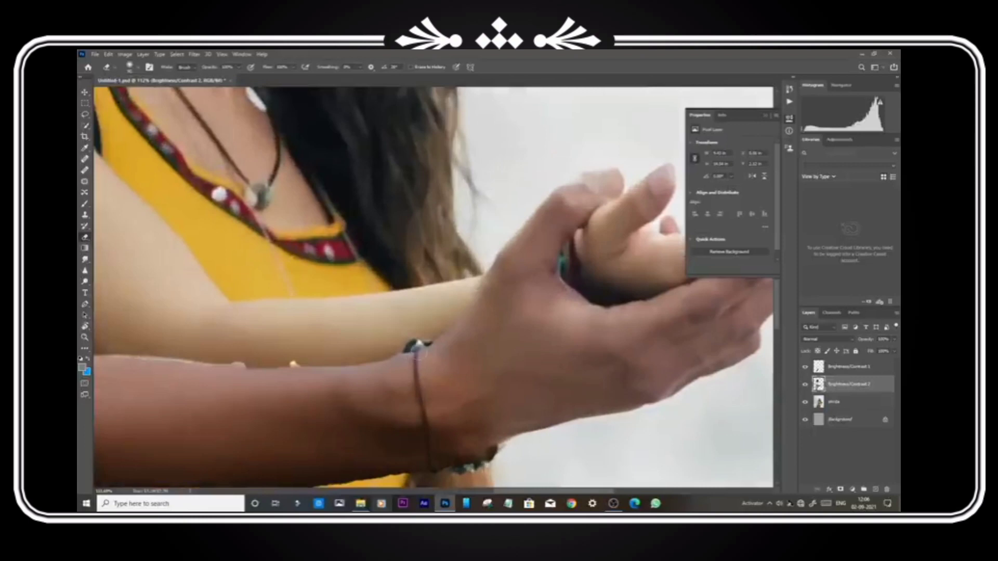
pyautogui.press(']')
pyautogui.press(']')
pyautogui.press(']')
pyautogui.press(']')
pyautogui.press(']')
pyautogui.press(']')
pyautogui.press(']')
pyautogui.press(']')
pyautogui.scroll(-2, 517, 446)
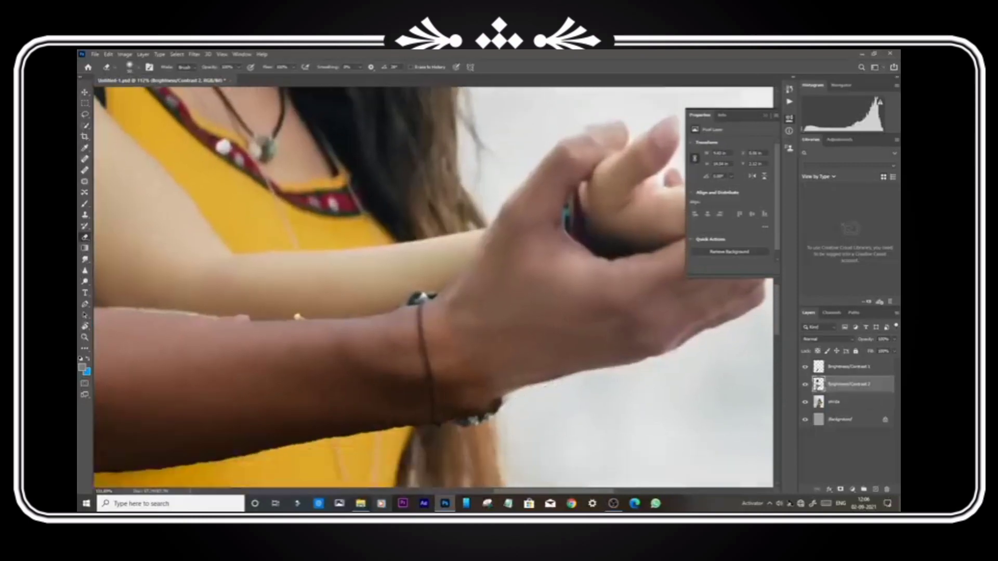
# Clone hair and skin over the woman's beaded bracelet above and below the boy's wrist on her layer
pyautogui.click(848, 405)
pyautogui.click(86, 215)
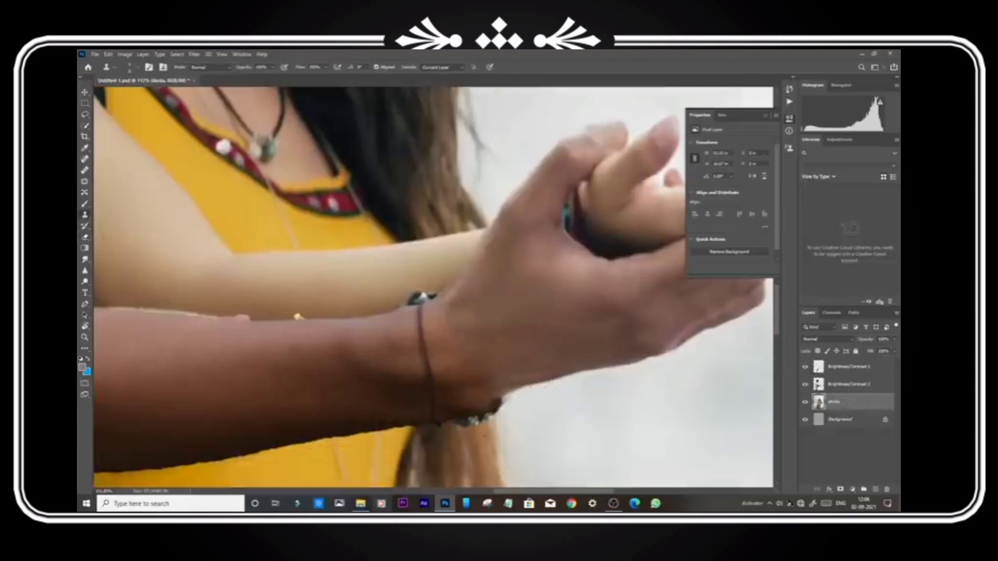
pyautogui.moveTo(495, 419); pyautogui.dragTo(469, 439)
pyautogui.moveTo(442, 299)
pyautogui.mouseDown()
pyautogui.moveTo(459, 353)
pyautogui.moveTo(422, 354)
pyautogui.mouseUp()
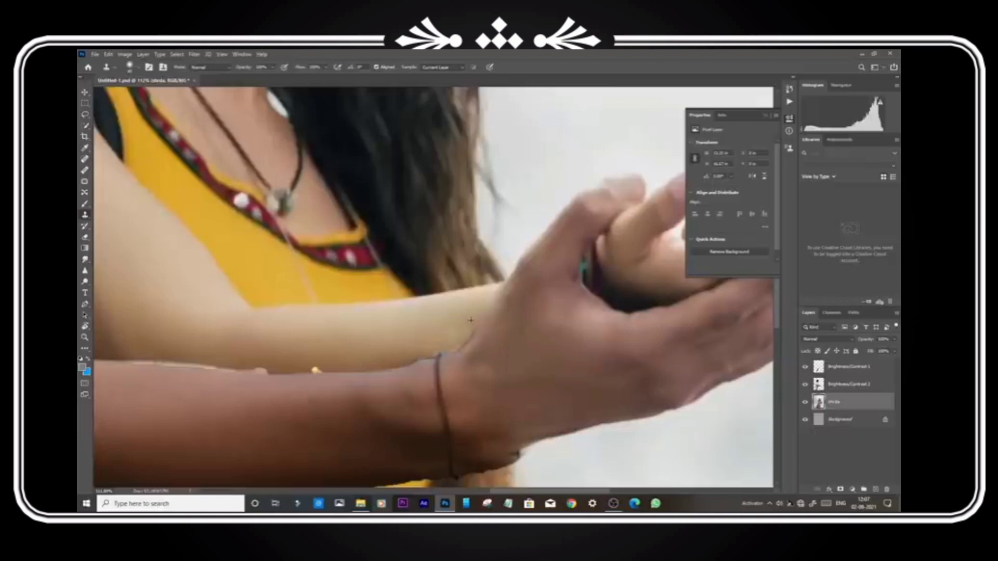
pyautogui.moveTo(448, 363); pyautogui.dragTo(476, 308)
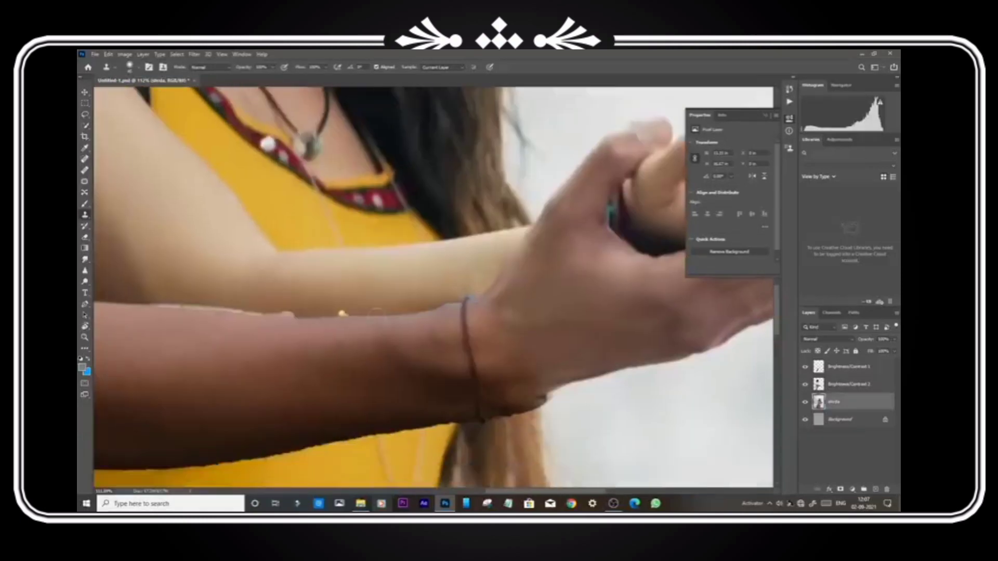
pyautogui.scroll(3, 357, 298)
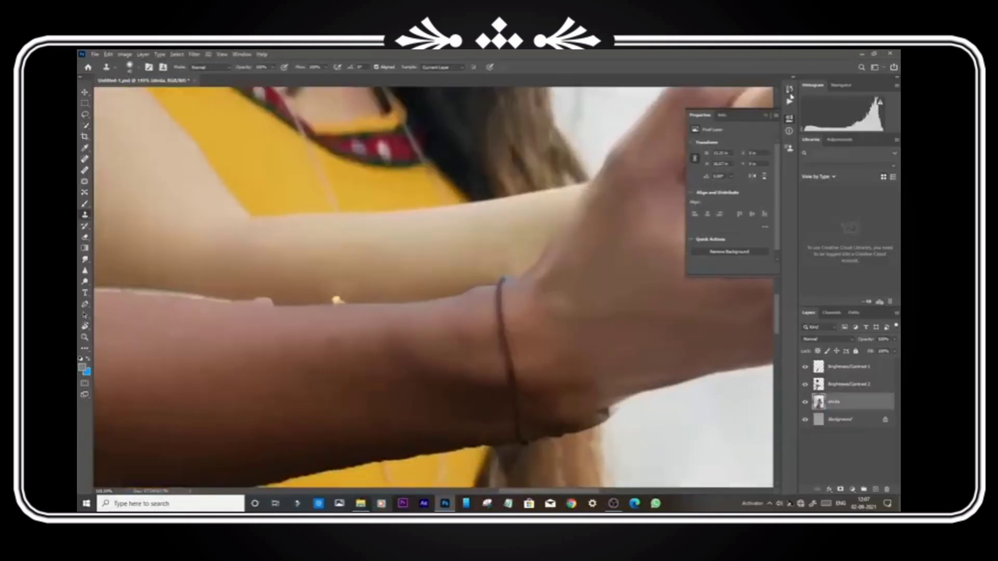
# Erase the yellow speck above the forearm and the edge beneath the wrist on the boy's layer
pyautogui.click(790, 89)
pyautogui.click(805, 401)
pyautogui.click(805, 402)
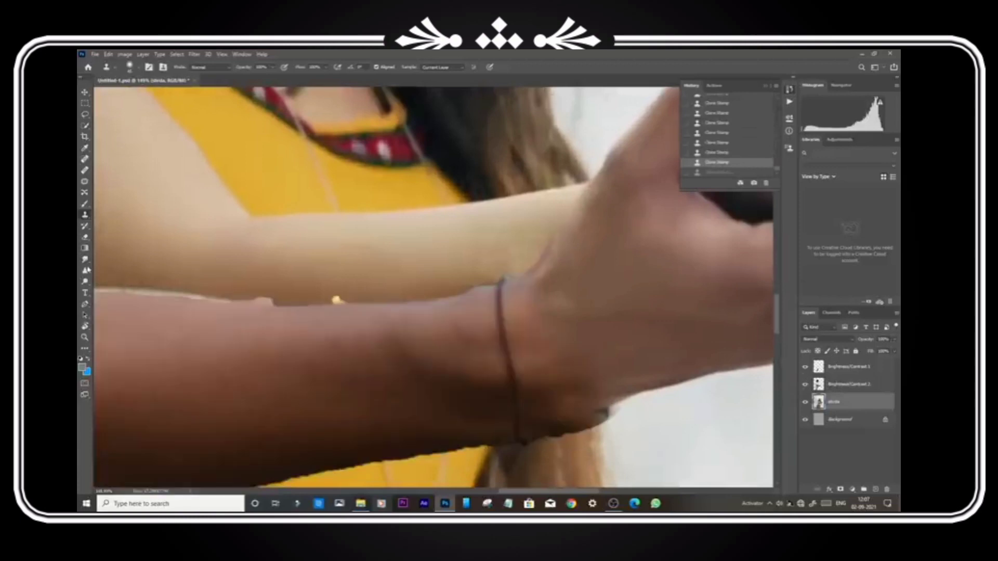
pyautogui.click(85, 237)
pyautogui.click(848, 387)
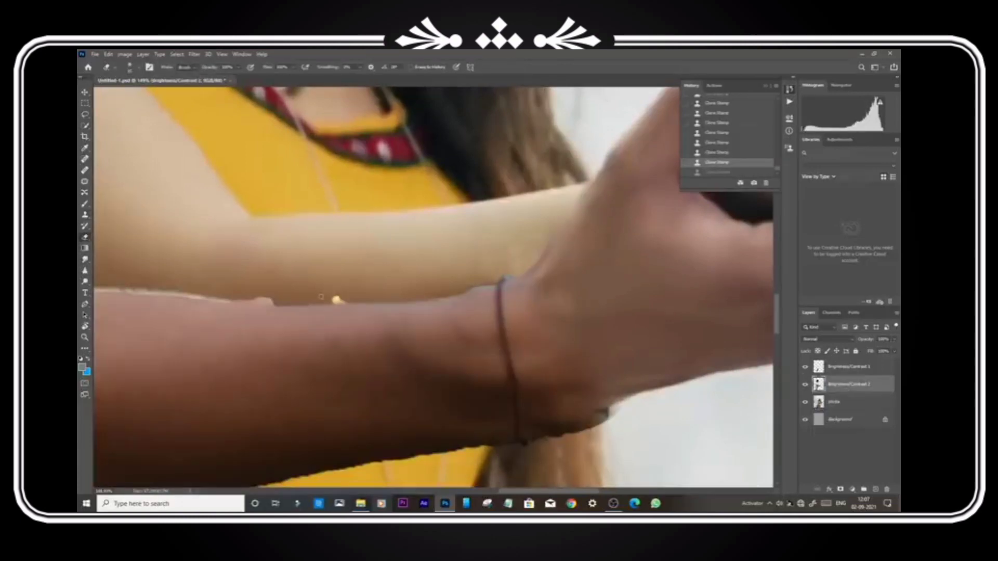
pyautogui.click(348, 299)
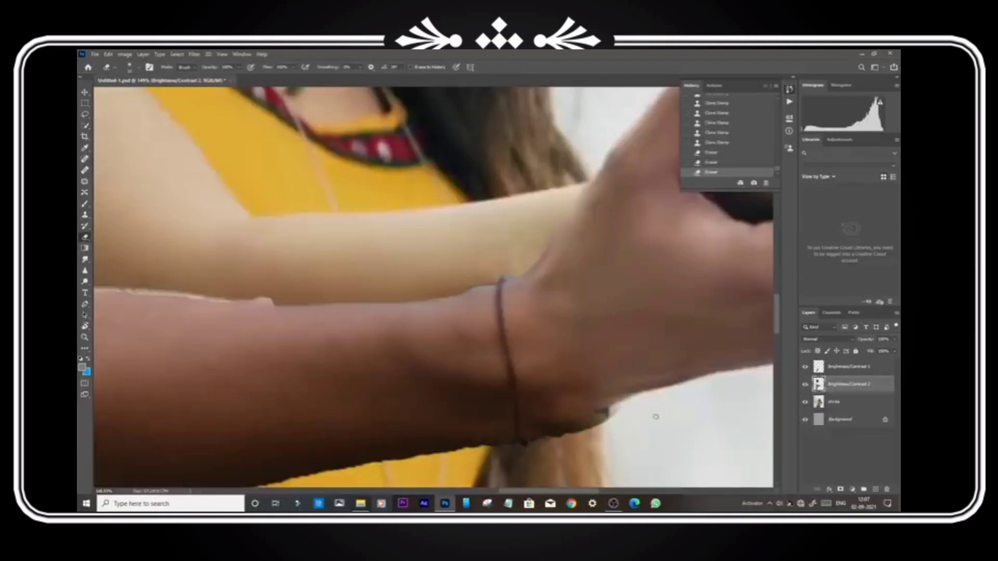
pyautogui.moveTo(611, 416); pyautogui.dragTo(535, 442)
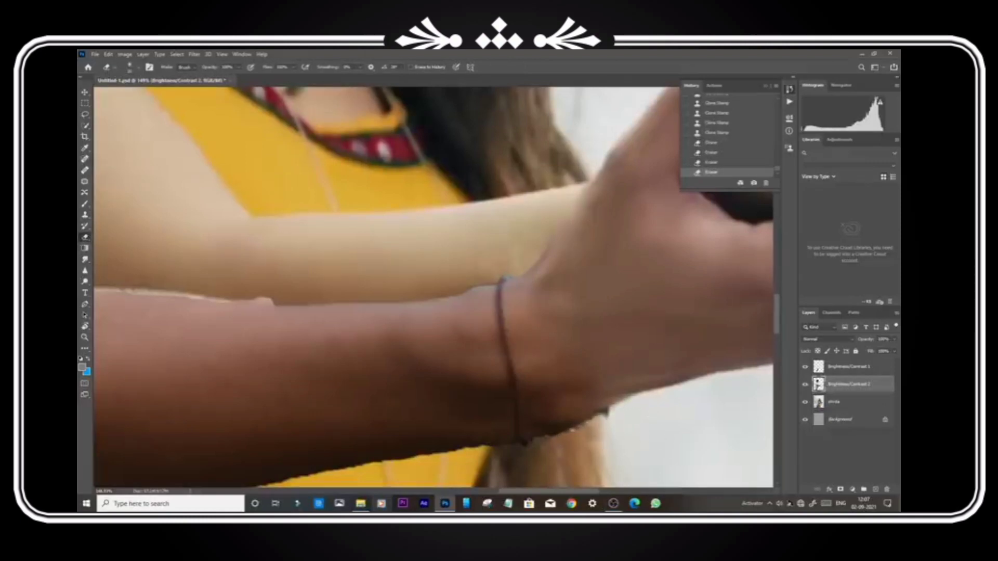
pyautogui.moveTo(612, 411); pyautogui.dragTo(568, 427)
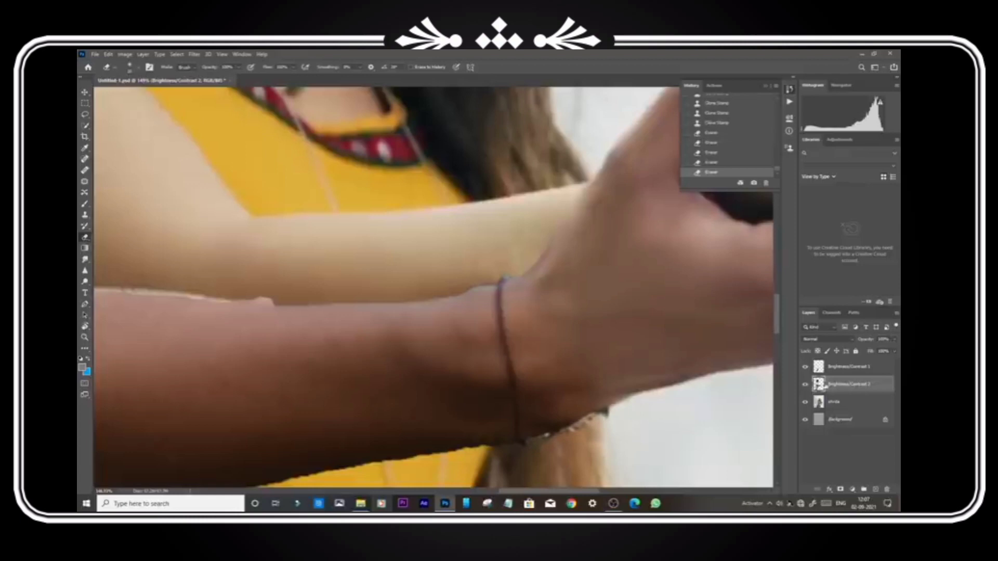
# Clone the nearby background and hair over the leftover bracelet beads beneath the wrist on the woman's layer
pyautogui.click(845, 401)
pyautogui.click(86, 217)
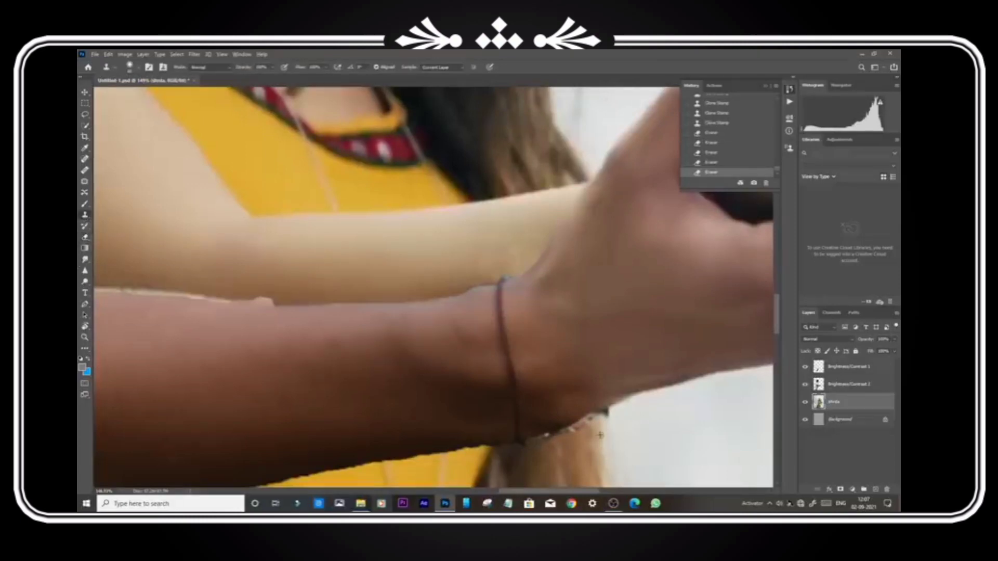
pyautogui.keyDown('alt'); pyautogui.click(600, 435); pyautogui.keyUp('alt')
pyautogui.moveTo(604, 409); pyautogui.dragTo(530, 444)
pyautogui.scroll(-3, 516, 411)
# Erase the small bump on the upper edge of the forearm on the boy's layer
pyautogui.scroll(3, 316, 300)
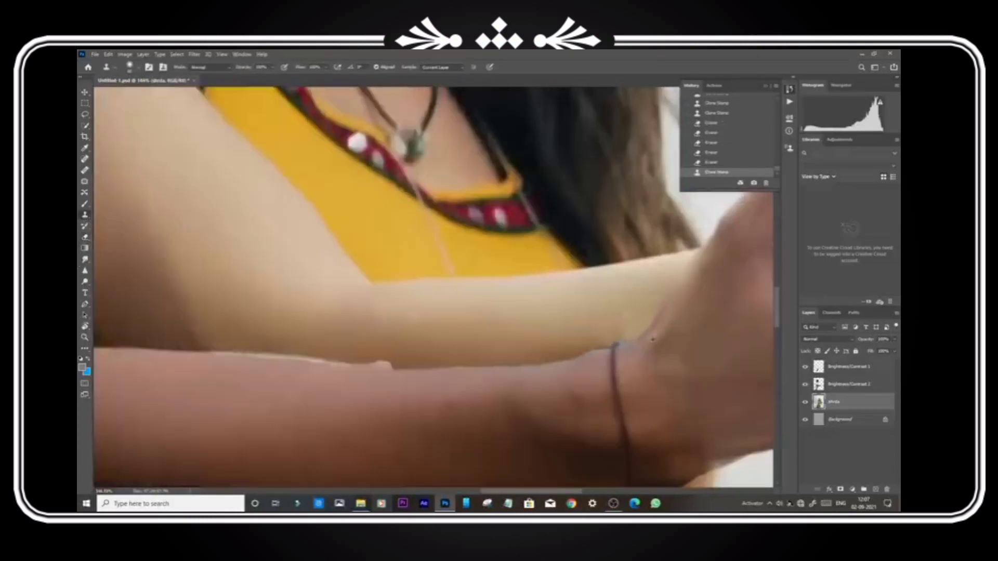
pyautogui.moveTo(376, 396); pyautogui.dragTo(612, 385)
pyautogui.click(840, 369)
pyautogui.click(841, 389)
pyautogui.click(86, 239)
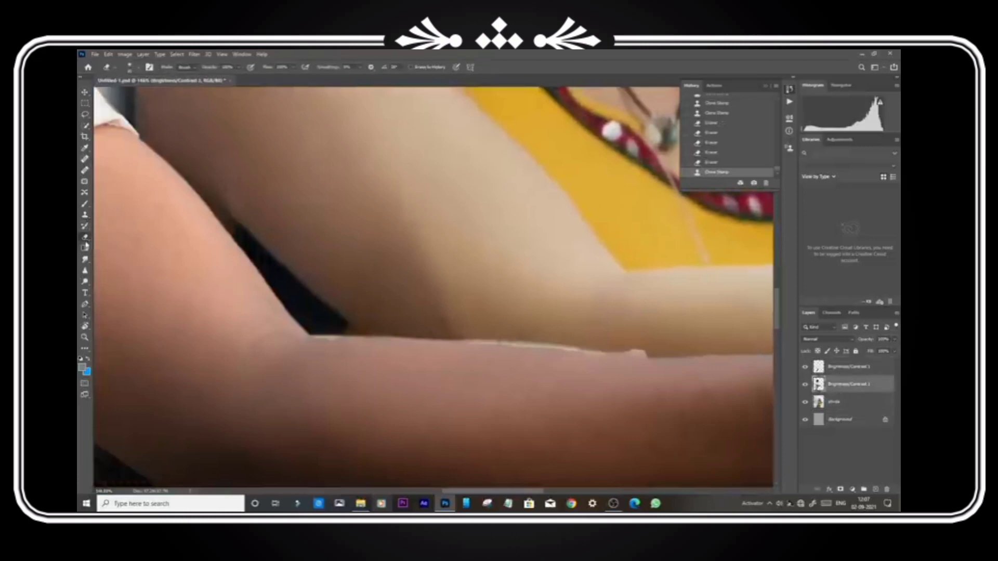
pyautogui.moveTo(666, 351); pyautogui.dragTo(616, 354)
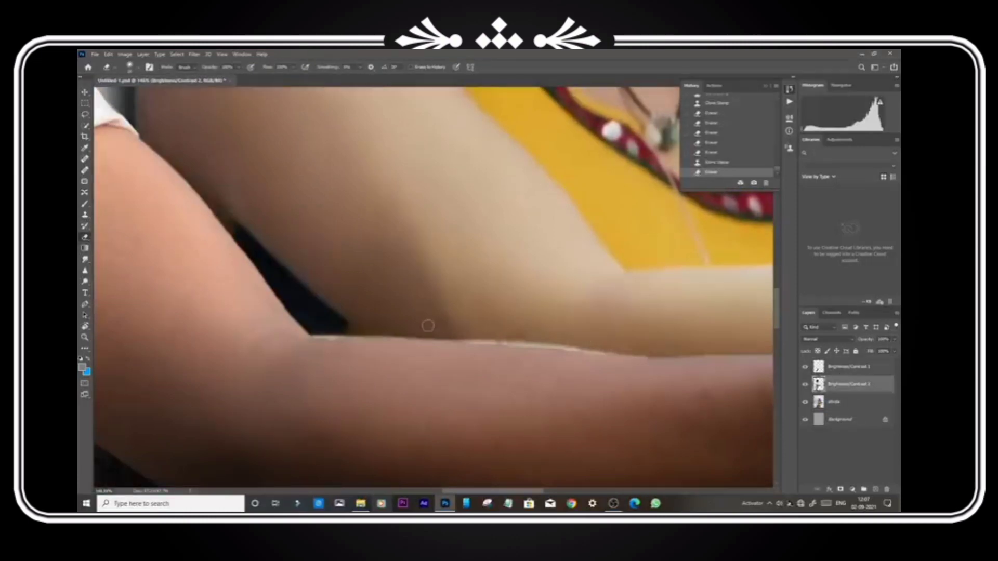
# Clone over the light fringe along the forearm's upper edge and at the elbow gap on the woman's layer
pyautogui.click(855, 402)
pyautogui.press('s')
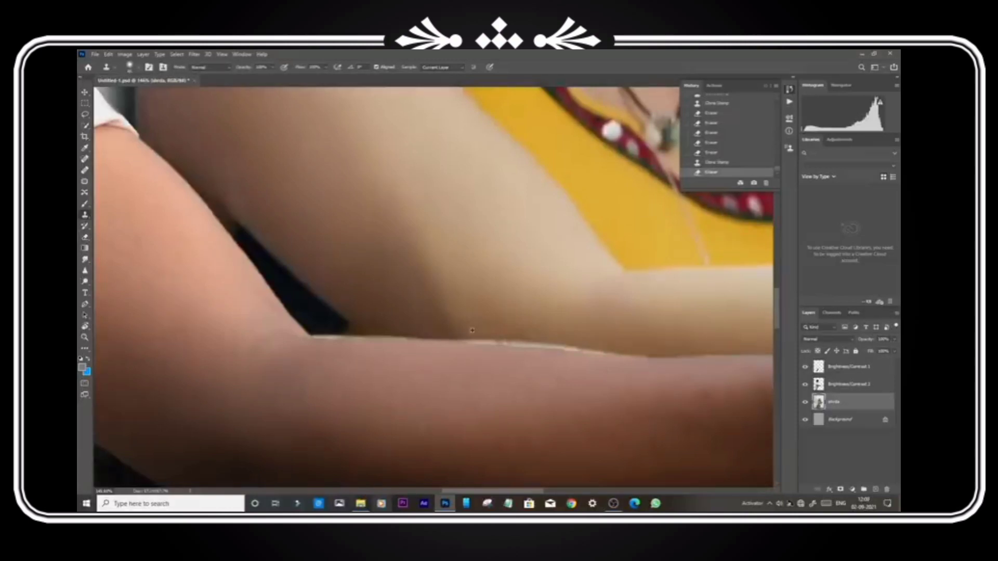
pyautogui.moveTo(468, 333); pyautogui.dragTo(629, 356)
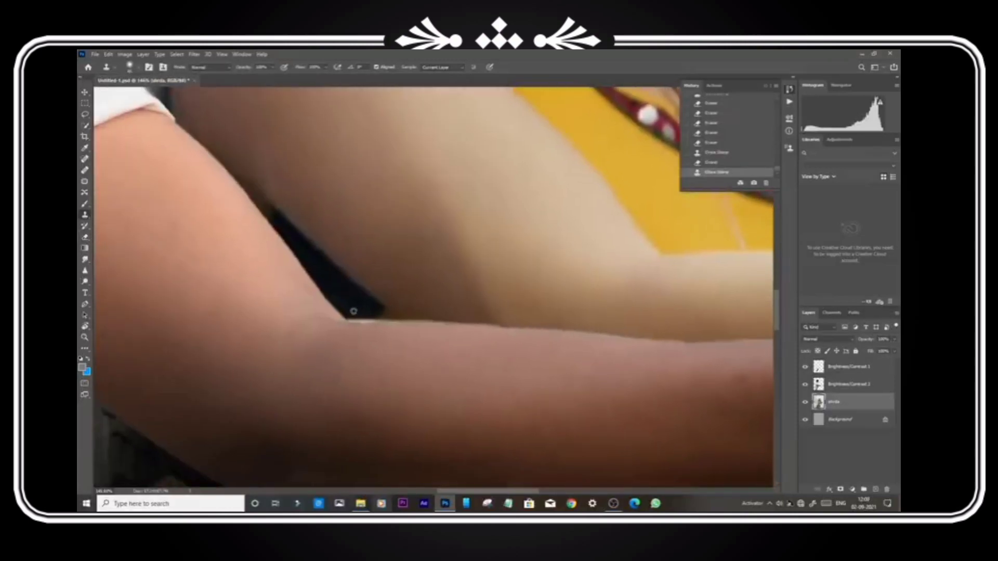
pyautogui.moveTo(349, 309); pyautogui.dragTo(373, 314)
pyautogui.scroll(-8, 372, 317)
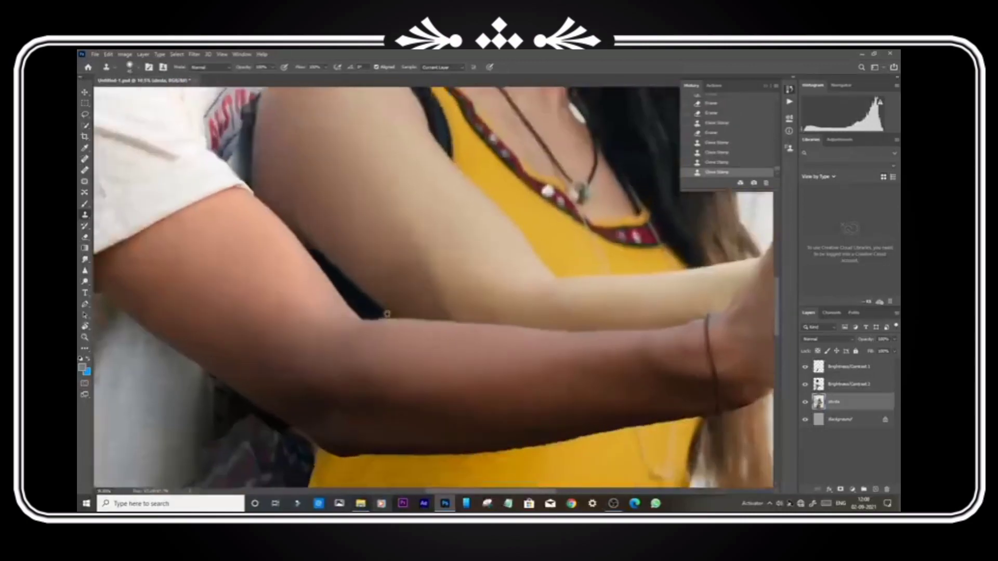
# Clone away the leftover fringe at the tip of the dark gap above the boy's elbow on the woman's layer
pyautogui.scroll(9, 379, 316)
pyautogui.click(379, 316)
pyautogui.scroll(-6, 378, 316)
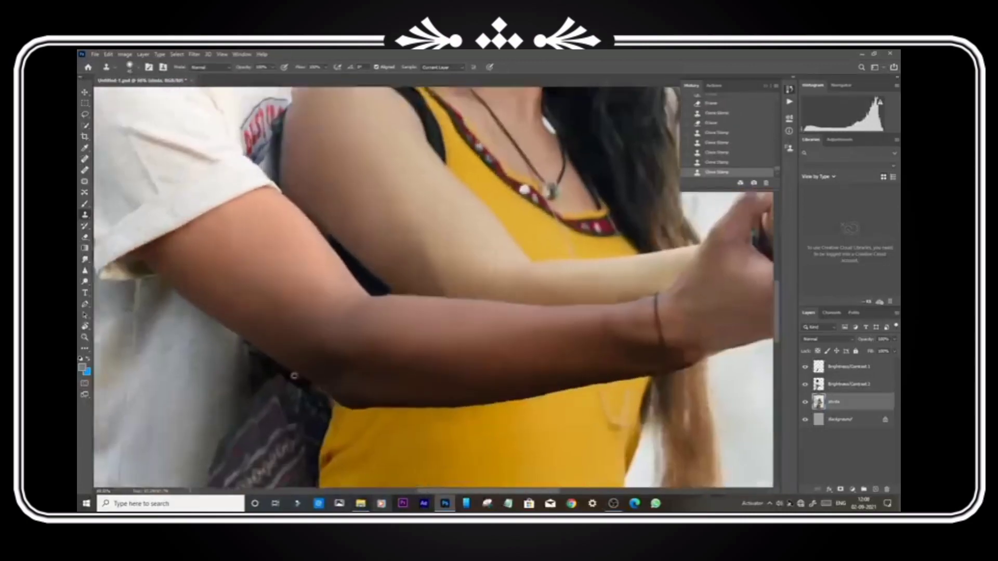
# Begin warping the scarf layer, adding a split point beneath the boy's upper arm and pulling the scarf up against it
pyautogui.scroll(6, 328, 435)
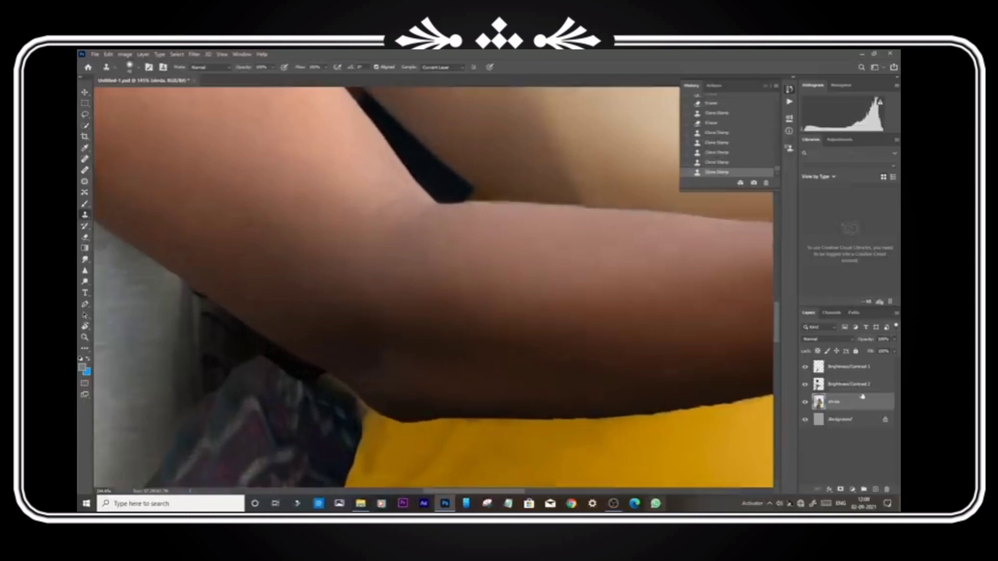
pyautogui.click(859, 369)
pyautogui.click(85, 92)
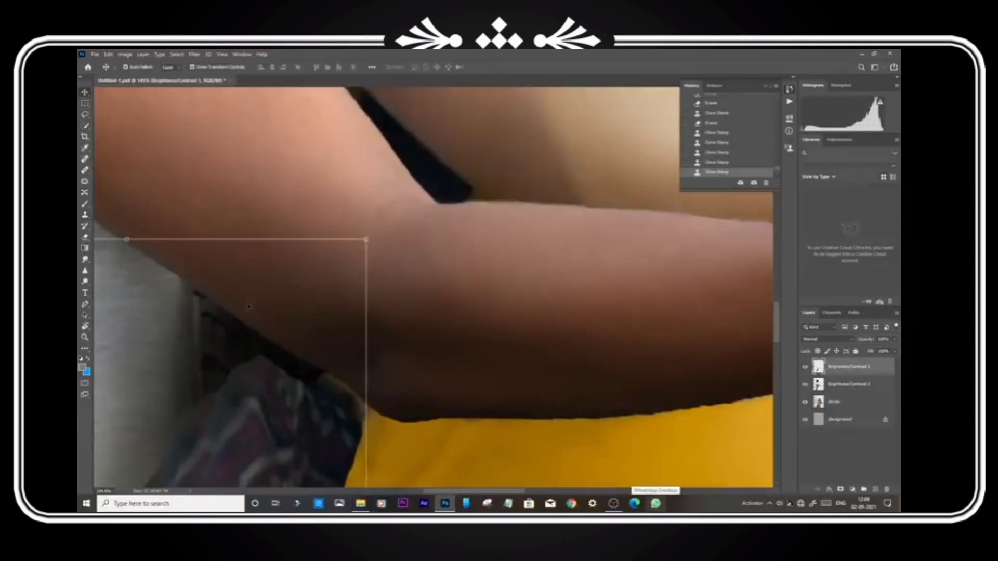
pyautogui.click(128, 238)
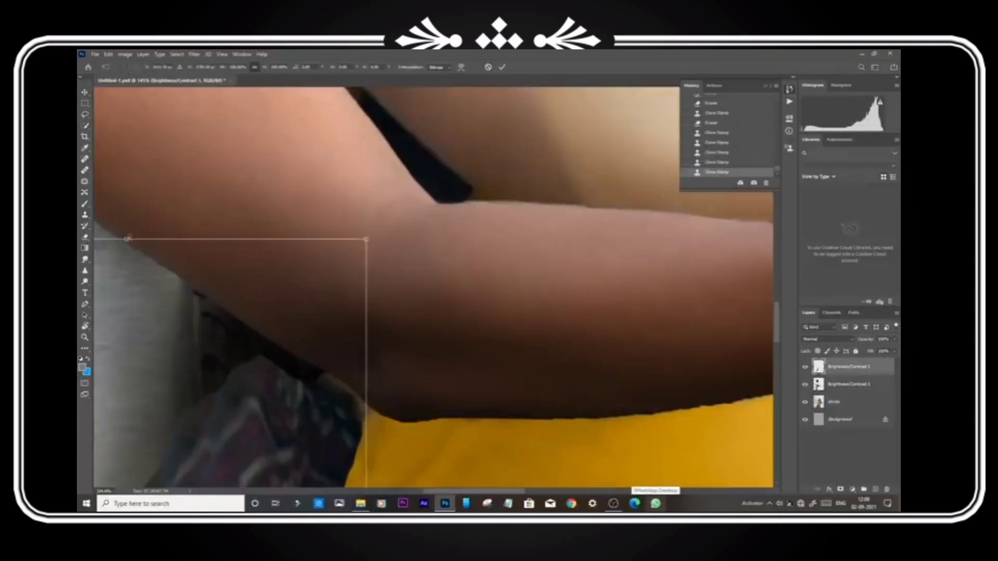
pyautogui.click(461, 68)
pyautogui.keyDown('alt'); pyautogui.click(261, 363); pyautogui.keyUp('alt')
pyautogui.moveTo(262, 363); pyautogui.dragTo(262, 341)
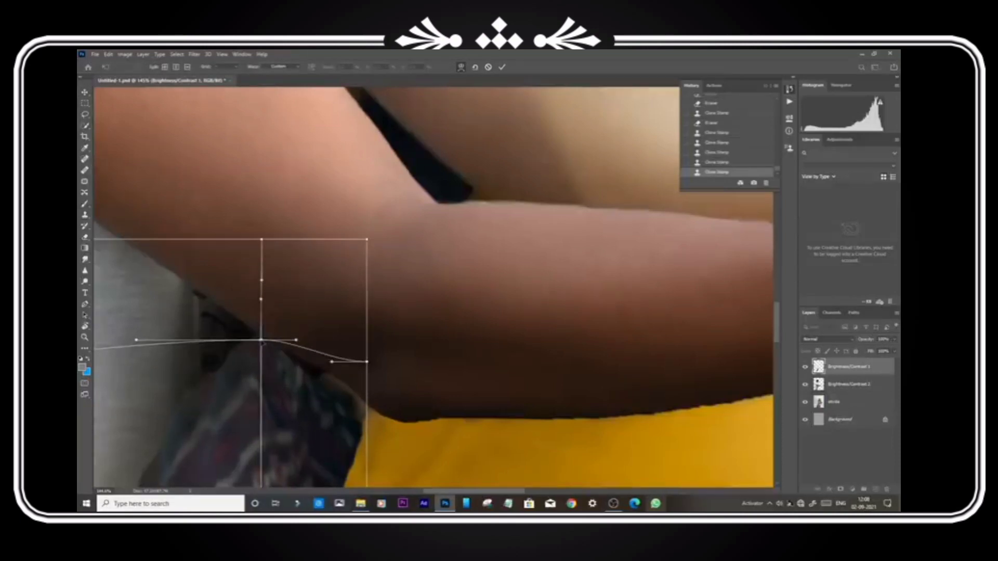
# Add warp splits near the elbow, pull the scarf's edge up to close the gap under the arm, and apply the warp
pyautogui.keyDown('alt'); pyautogui.click(367, 428); pyautogui.keyUp('alt')
pyautogui.moveTo(367, 427); pyautogui.dragTo(371, 409)
pyautogui.keyDown('alt'); pyautogui.click(328, 385); pyautogui.keyUp('alt')
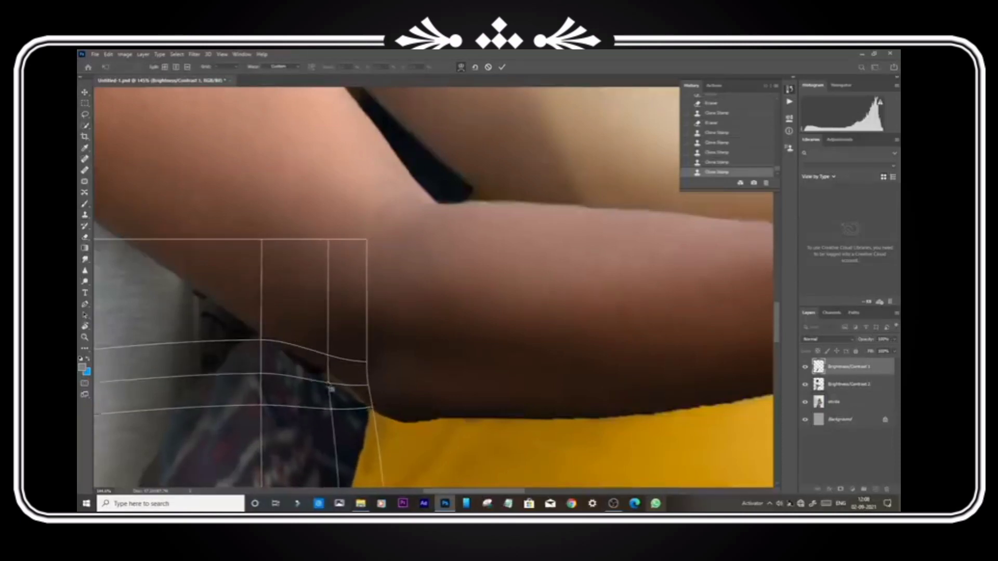
pyautogui.moveTo(329, 385); pyautogui.dragTo(348, 372)
pyautogui.scroll(-4, 348, 371)
pyautogui.click(503, 68)
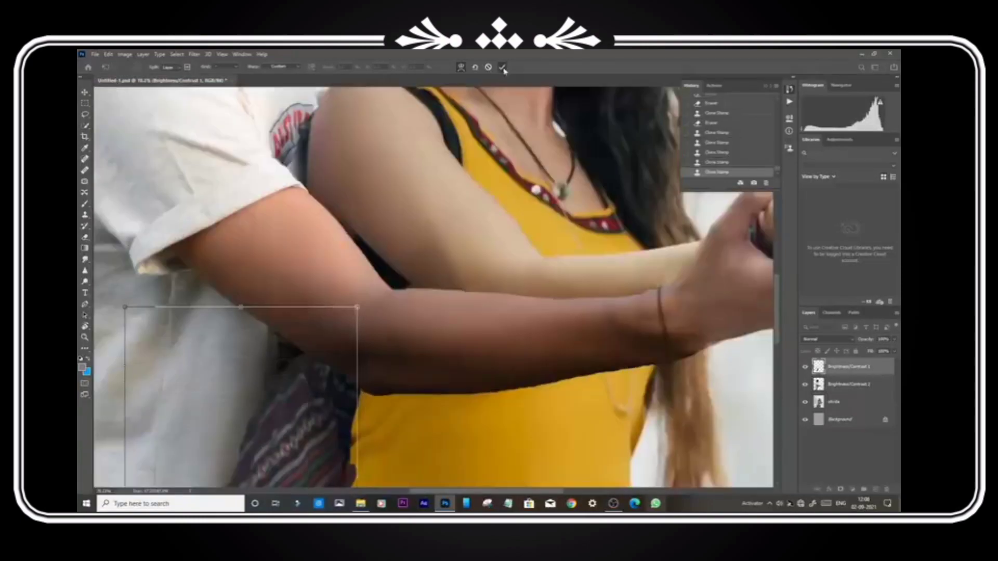
# Clone the T-shirt print over the dark strap beside the woman's upper arm on the boy's layer
pyautogui.scroll(-6, 367, 320)
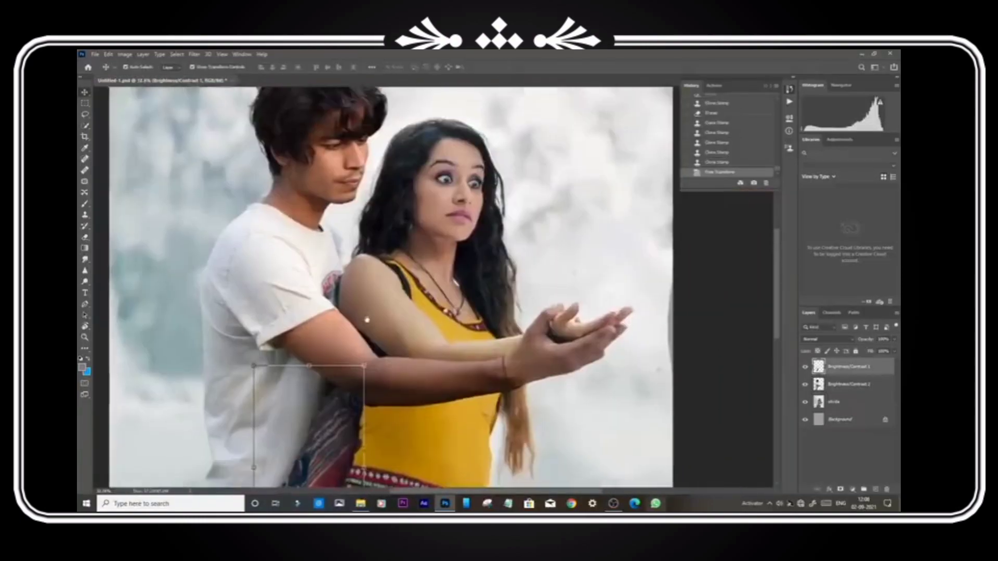
pyautogui.scroll(8, 367, 320)
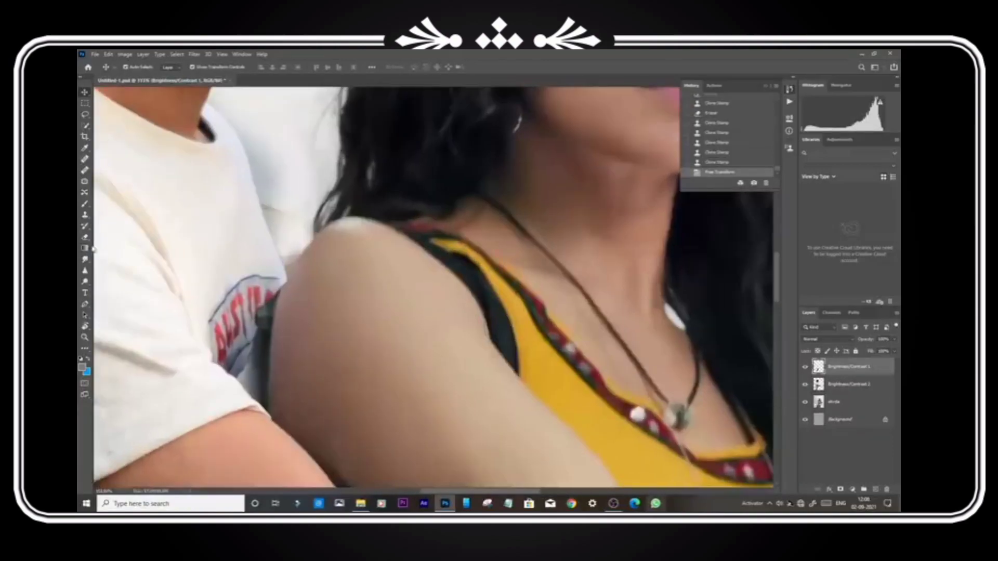
pyautogui.click(85, 215)
pyautogui.scroll(2, 253, 366)
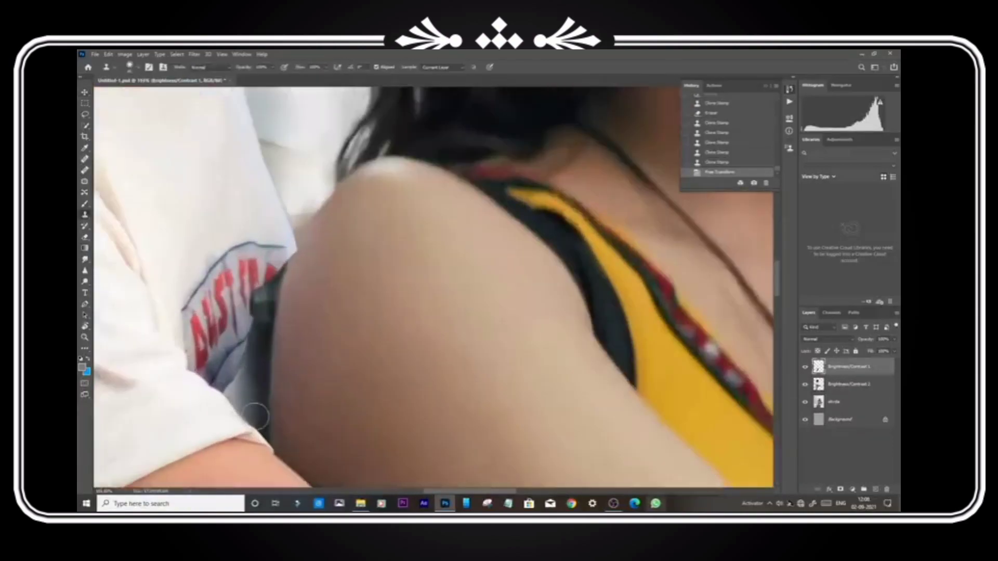
pyautogui.click(856, 385)
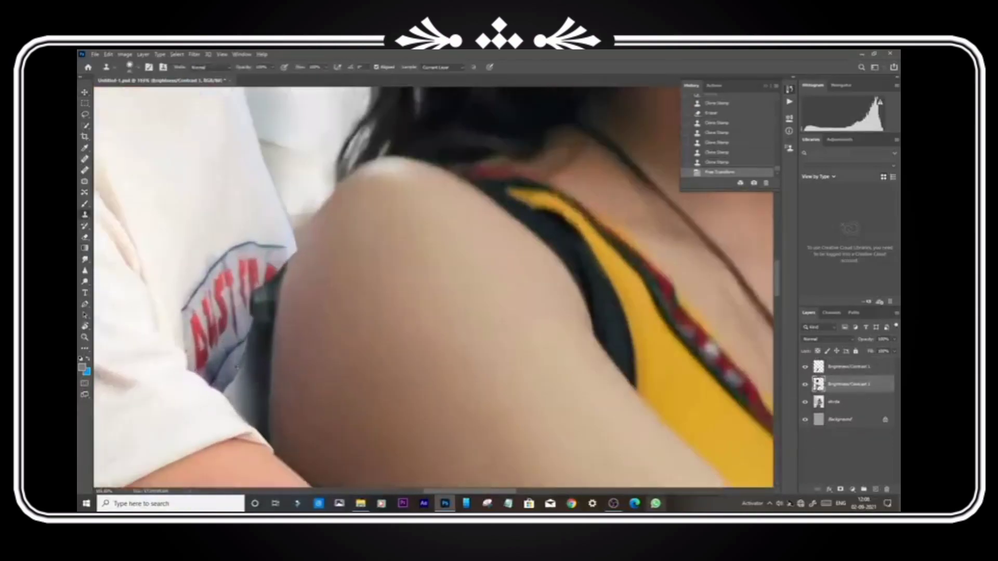
pyautogui.moveTo(249, 392); pyautogui.dragTo(231, 376)
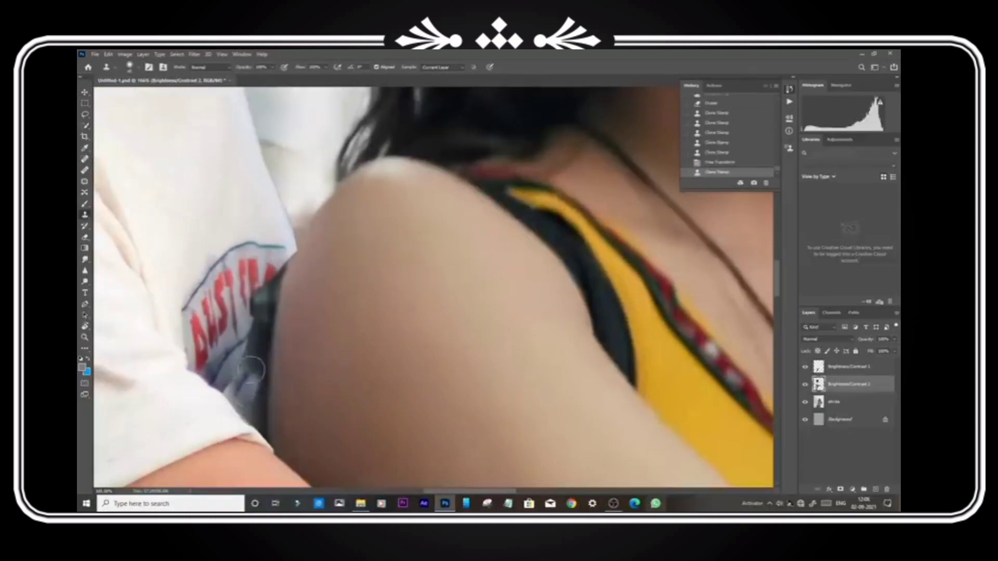
pyautogui.click(259, 356)
pyautogui.click(259, 321)
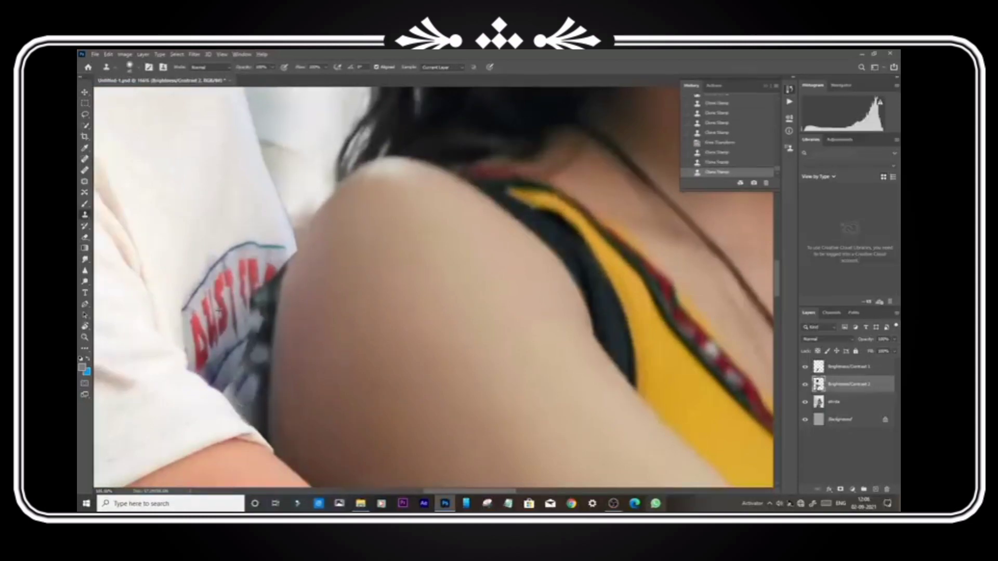
pyautogui.moveTo(265, 291); pyautogui.dragTo(259, 348)
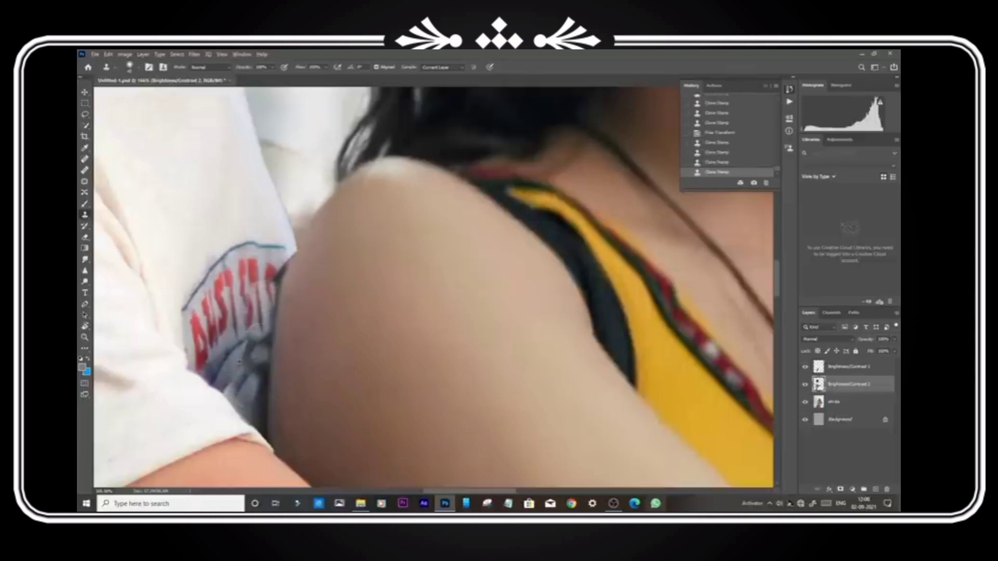
# Clone the blue-grey print over the blotches below the red lettering, refining the edge beside the woman's arm with a smaller brush
pyautogui.keyDown('alt'); pyautogui.click(236, 362); pyautogui.keyUp('alt')
pyautogui.click(246, 355)
pyautogui.click(254, 355)
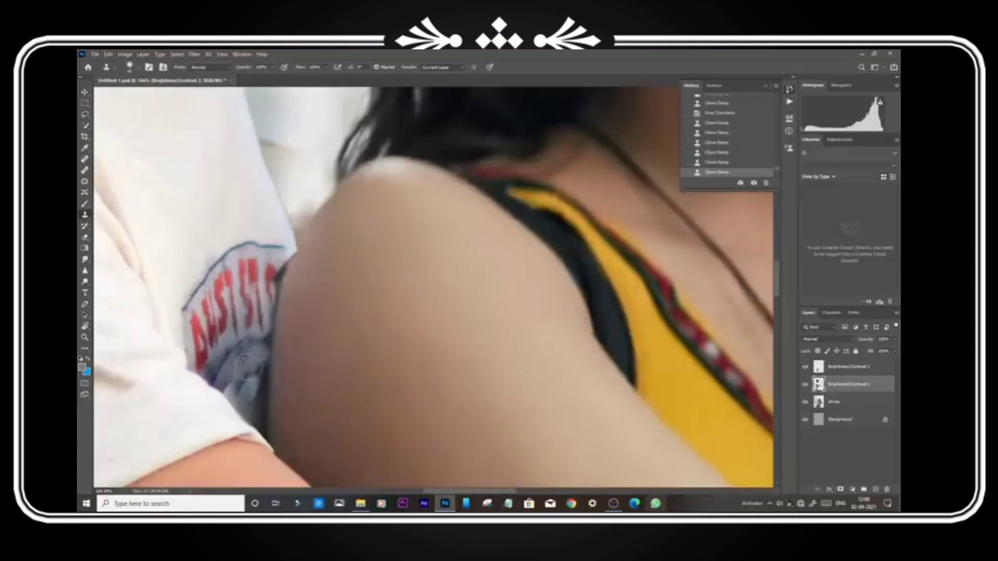
pyautogui.click(251, 378)
pyautogui.click(250, 382)
pyautogui.press('[')
pyautogui.press('[')
pyautogui.press('[')
pyautogui.press('[')
pyautogui.press('[')
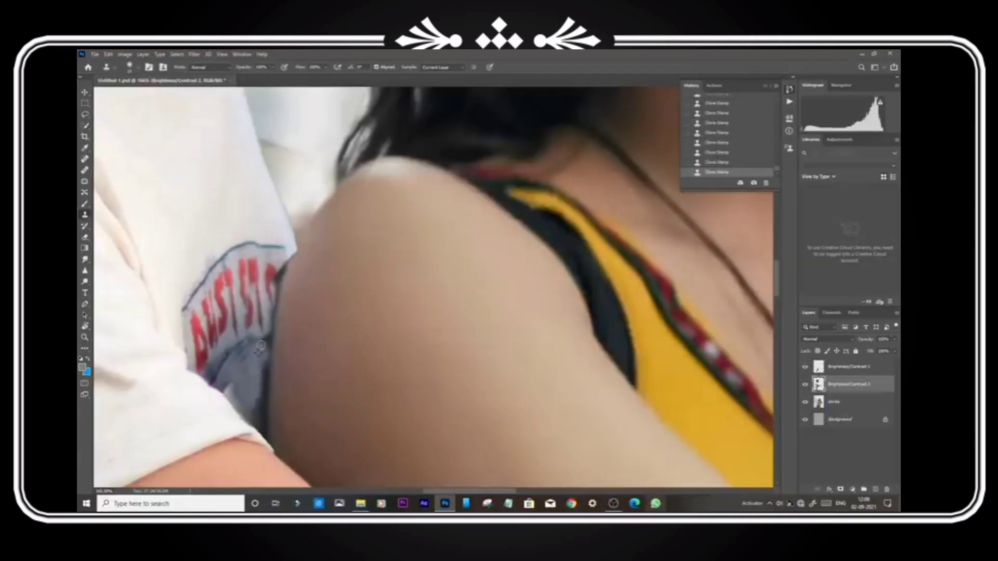
pyautogui.moveTo(260, 345); pyautogui.dragTo(266, 339)
# Clone more of the blue-grey print with a larger brush between the boy's sleeve and the woman's arm
pyautogui.press(']')
pyautogui.press(']')
pyautogui.press(']')
pyautogui.press(']')
pyautogui.press(']')
pyautogui.press(']')
pyautogui.keyDown('alt'); pyautogui.click(241, 378); pyautogui.keyUp('alt')
pyautogui.moveTo(229, 379); pyautogui.dragTo(249, 355)
pyautogui.keyDown('alt'); pyautogui.click(238, 376); pyautogui.keyUp('alt')
# Open the Camera Raw Filter on the boy's layer, strongly raise Shadows, slightly raise Highlights, and cool the temperature slightly
pyautogui.scroll(-5, 250, 355)
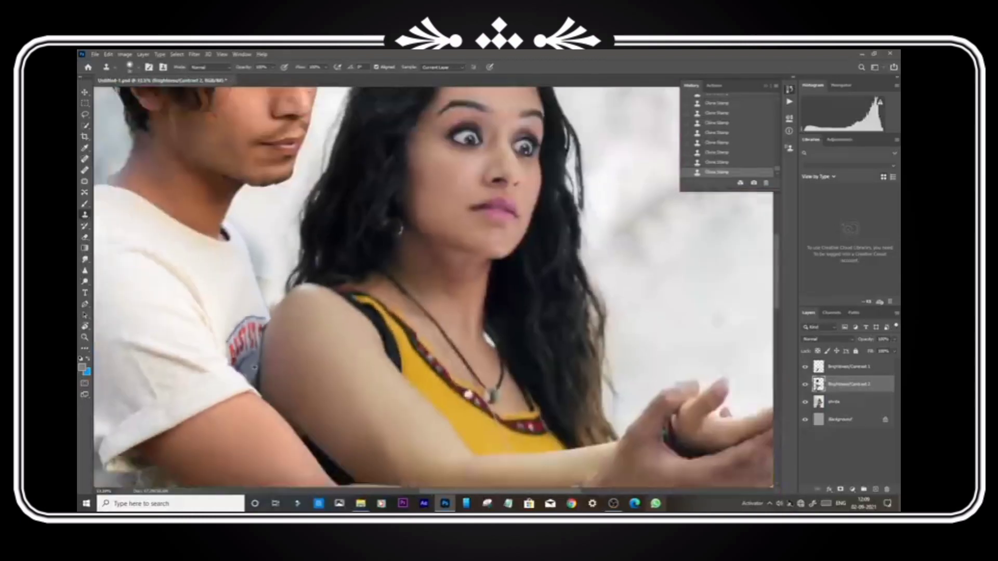
pyautogui.hotkey('ctrl', '0')
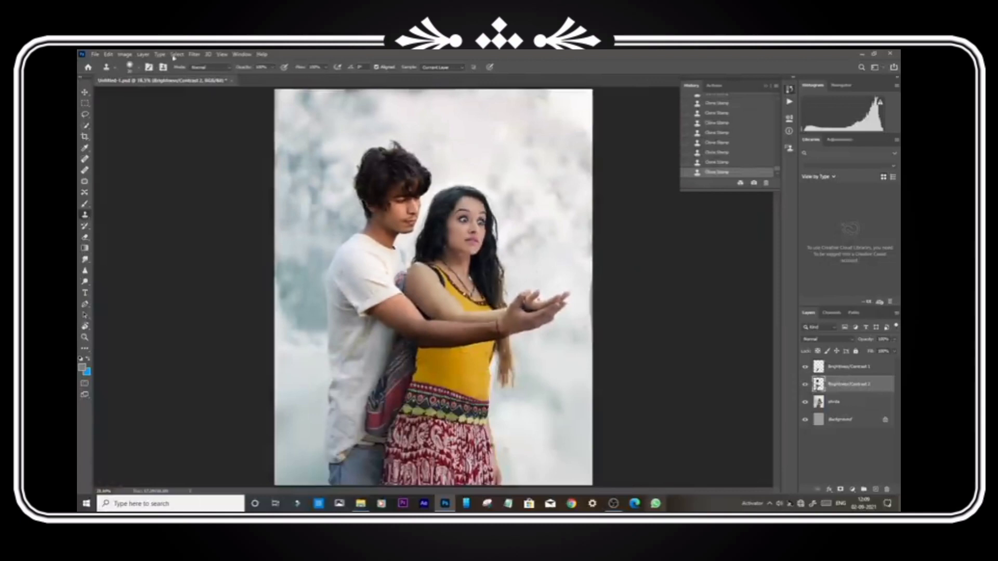
pyautogui.click(194, 55)
pyautogui.click(200, 105)
pyautogui.click(463, 285)
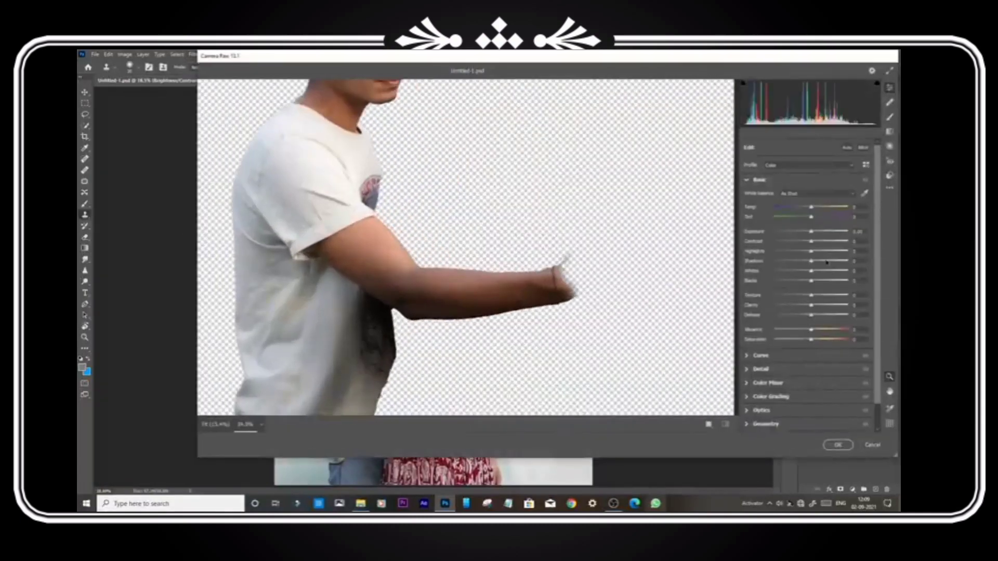
pyautogui.moveTo(830, 252)
pyautogui.mouseDown()
pyautogui.moveTo(814, 266)
pyautogui.moveTo(837, 261)
pyautogui.mouseUp()
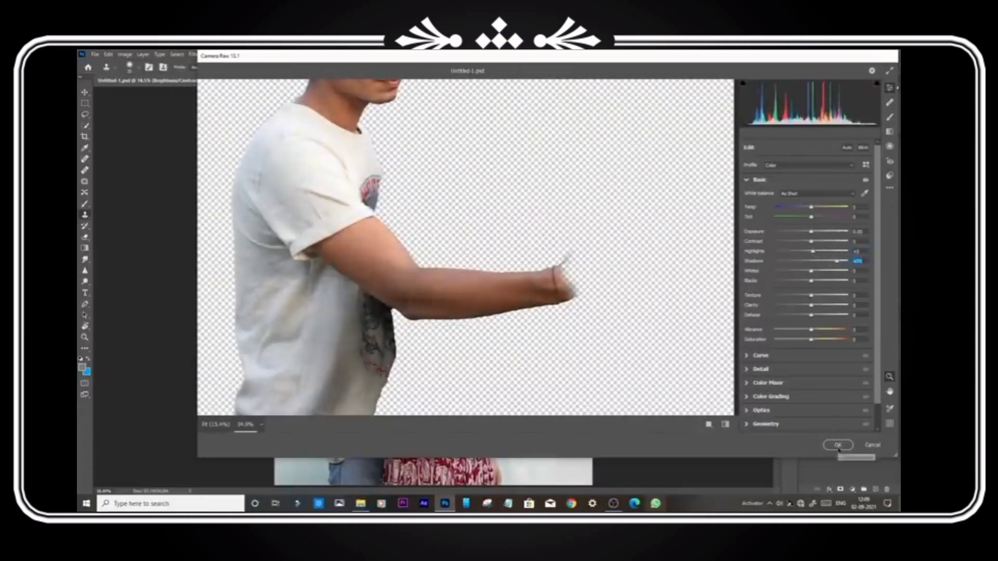
pyautogui.moveTo(468, 244); pyautogui.dragTo(478, 350)
pyautogui.moveTo(811, 207); pyautogui.dragTo(809, 209)
# Slightly reduce the Oranges saturation in the Color Mixer and apply the Camera Raw Filter
pyautogui.click(811, 383)
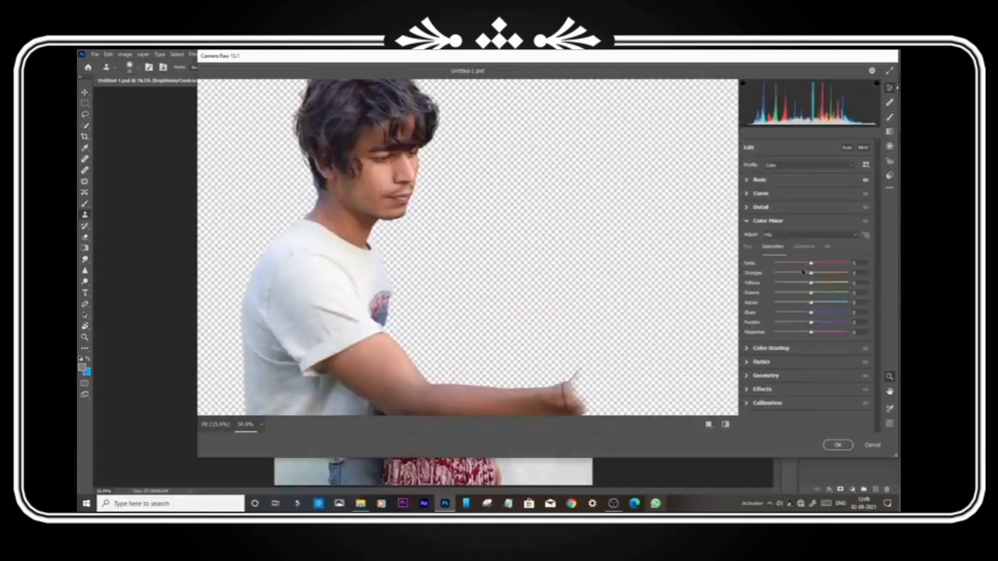
pyautogui.moveTo(803, 273); pyautogui.dragTo(807, 273)
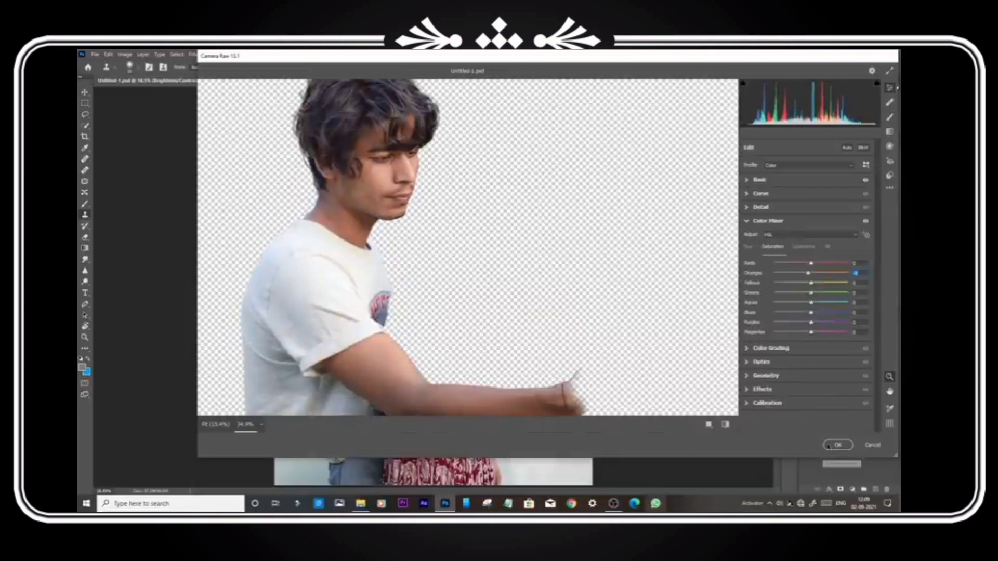
pyautogui.click(838, 445)
# Begin warping the boy's layer, adding a split point under the wrist and nudging the forearm's lower edge up to the hand
pyautogui.scroll(6, 469, 333)
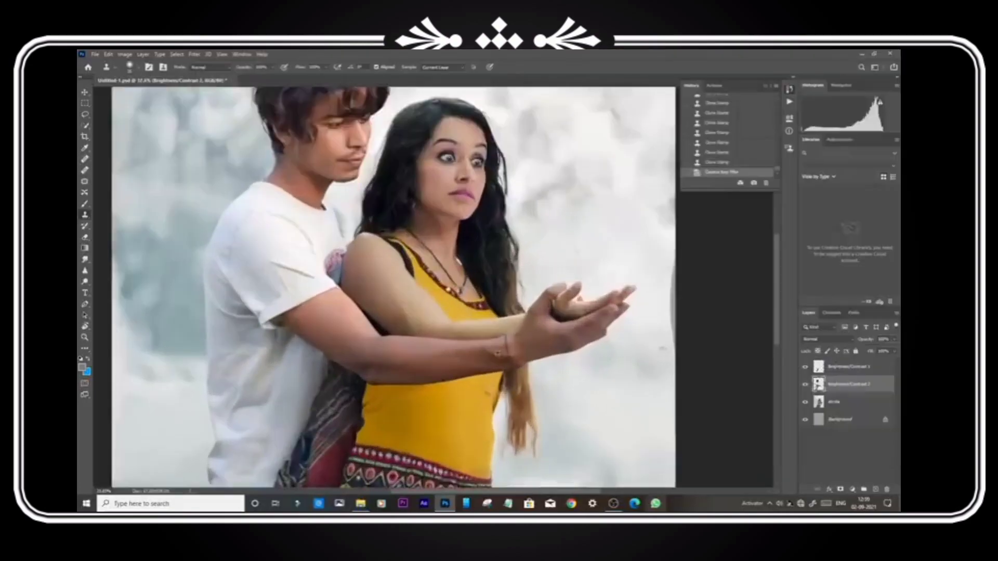
pyautogui.scroll(-2, 499, 341)
pyautogui.scroll(8, 520, 349)
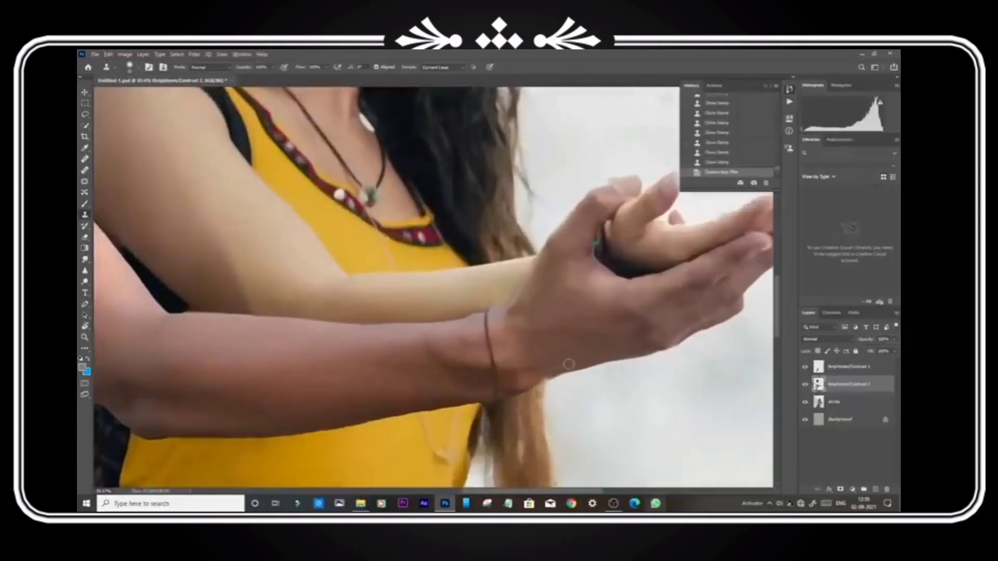
pyautogui.scroll(1, 571, 366)
pyautogui.scroll(-1, 551, 379)
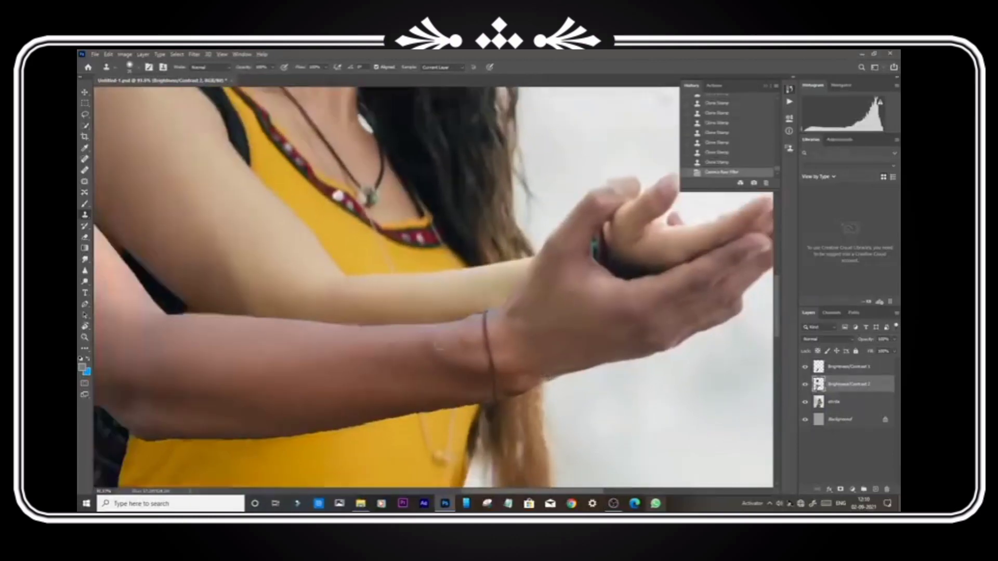
pyautogui.click(85, 93)
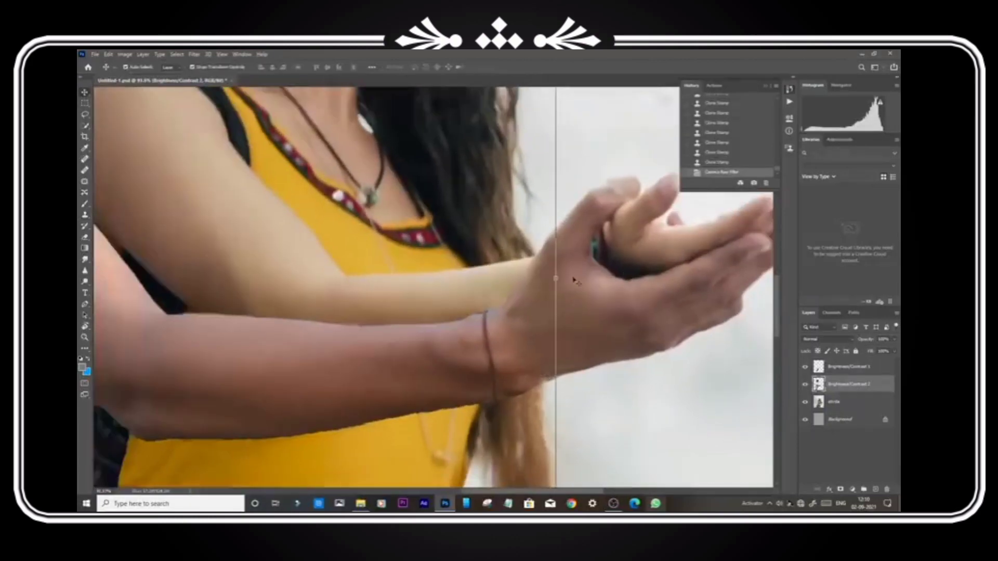
pyautogui.hotkey('ctrl', 't')
pyautogui.click(461, 68)
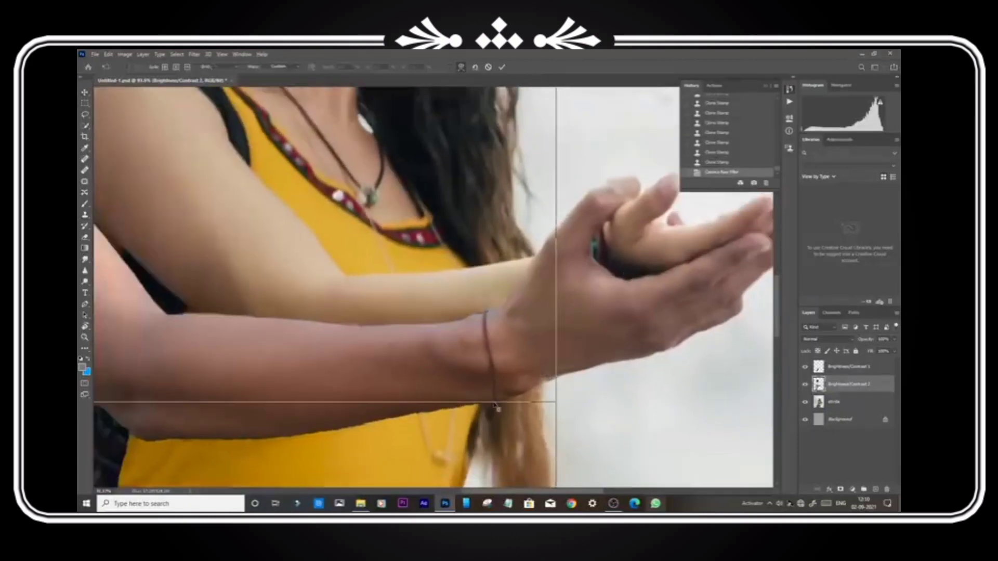
pyautogui.keyDown('alt'); pyautogui.click(495, 402); pyautogui.keyUp('alt')
pyautogui.moveTo(495, 404); pyautogui.dragTo(495, 399)
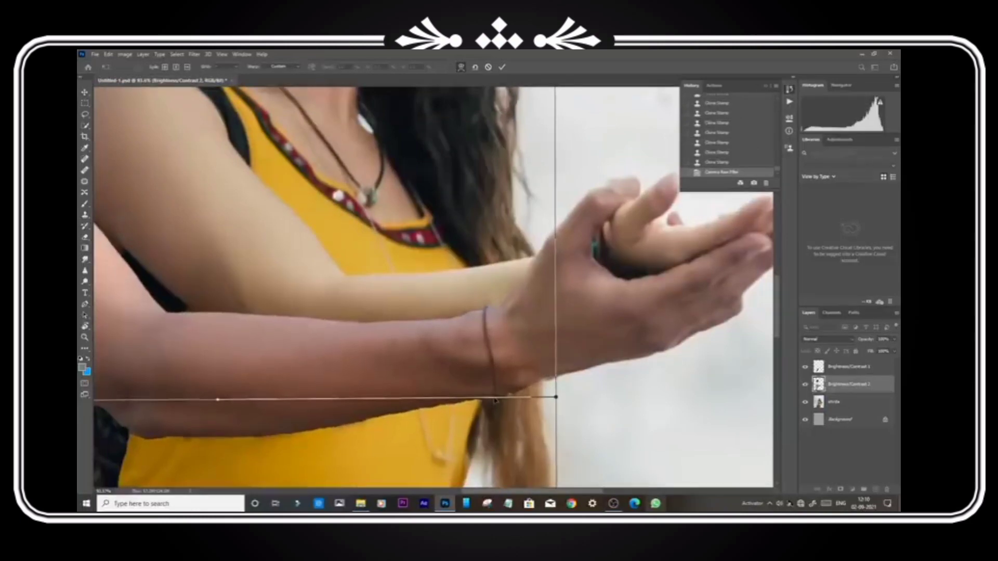
# Add a warp split on the wrist's upper edge, nudge it down to align with the hand, and apply the warp
pyautogui.keyDown('alt'); pyautogui.click(479, 307); pyautogui.keyUp('alt')
pyautogui.moveTo(480, 308); pyautogui.dragTo(483, 313)
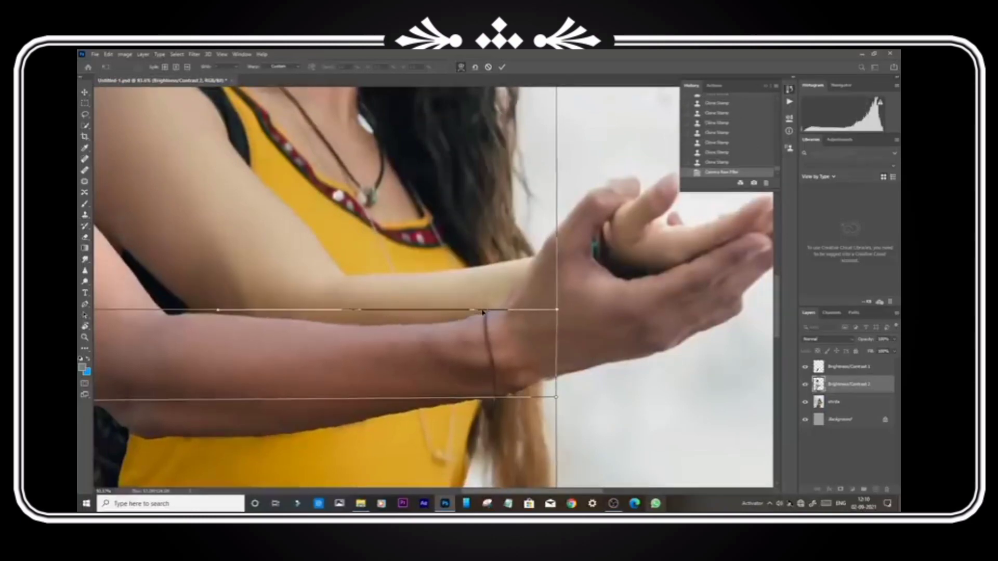
pyautogui.scroll(-3, 475, 356)
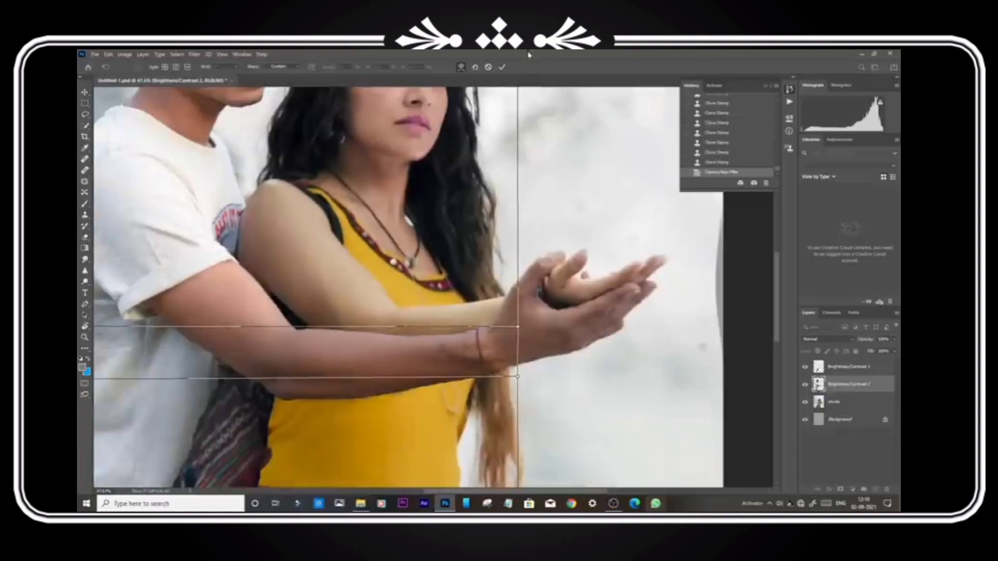
pyautogui.click(502, 67)
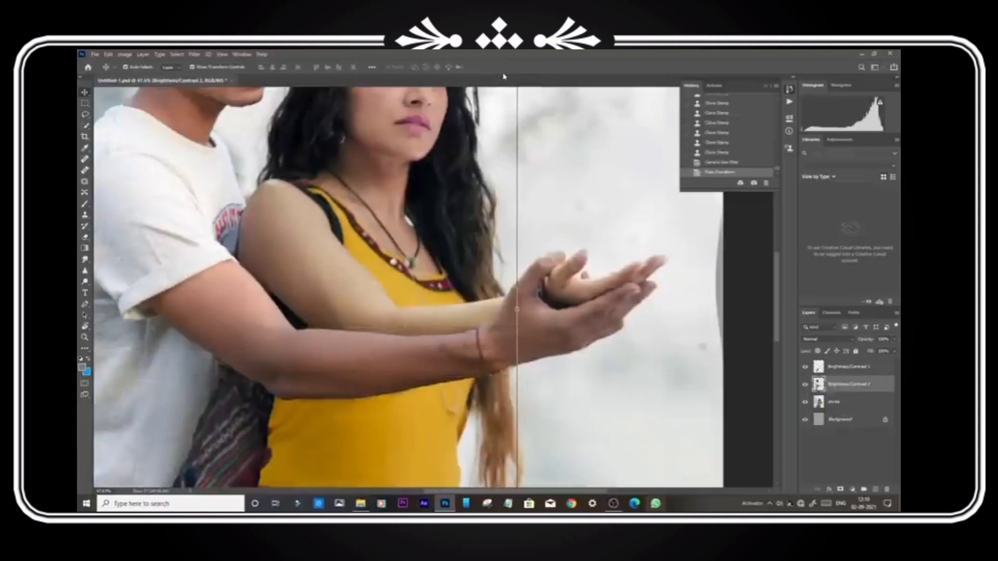
pyautogui.click(680, 291)
pyautogui.scroll(-3, 535, 331)
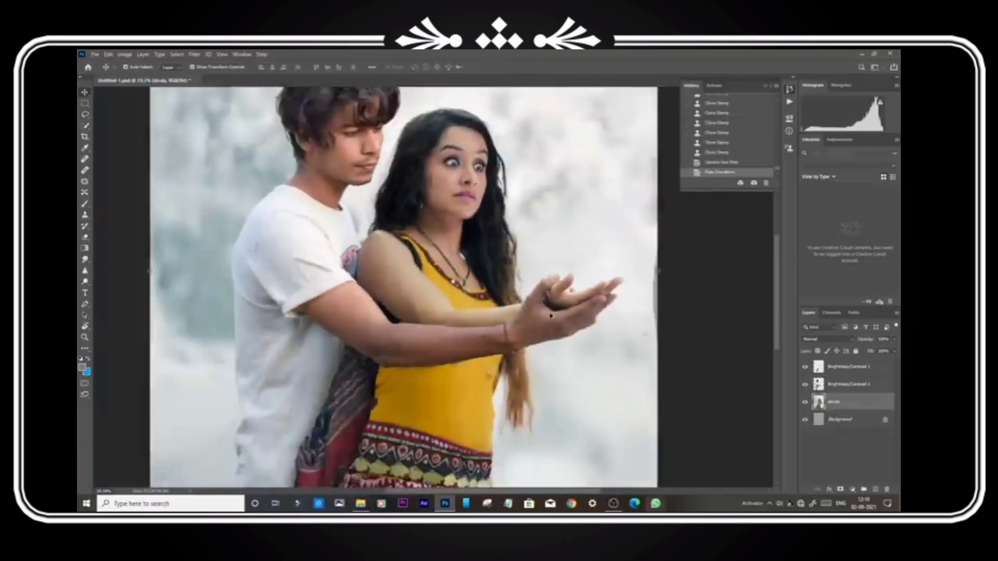
# Erase softly at reduced opacity around the wristband on the boy's layer to blend the wrist into the hand
pyautogui.scroll(7, 487, 328)
pyautogui.click(854, 389)
pyautogui.press('e')
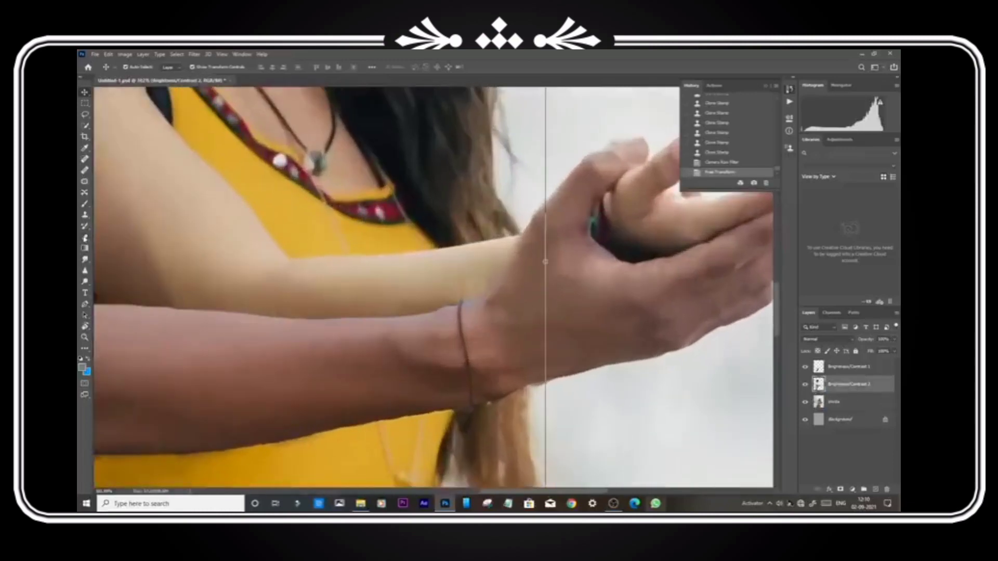
pyautogui.moveTo(239, 67); pyautogui.dragTo(210, 79)
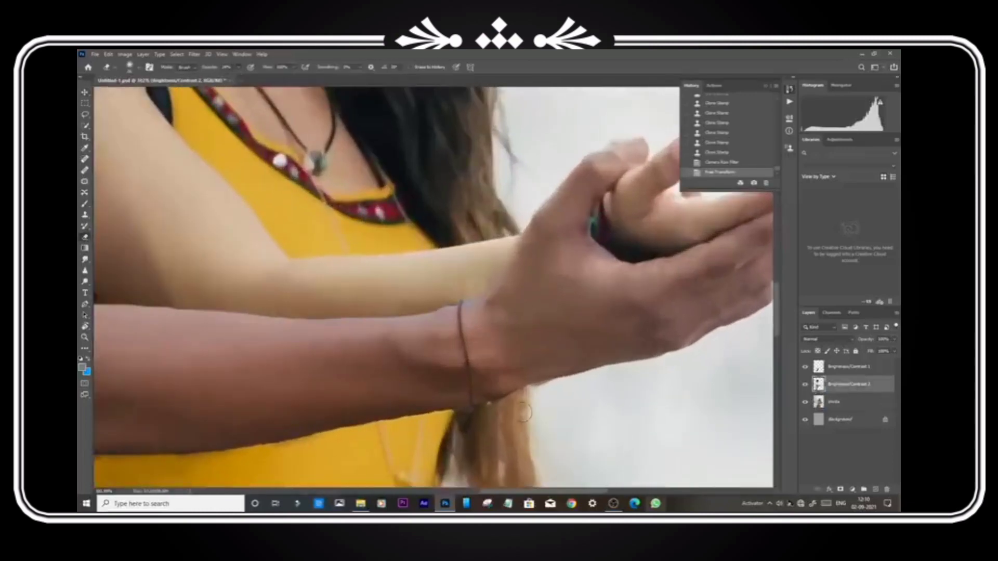
pyautogui.moveTo(492, 342)
pyautogui.mouseDown()
pyautogui.moveTo(499, 377)
pyautogui.moveTo(537, 362)
pyautogui.moveTo(516, 361)
pyautogui.mouseUp()
pyautogui.click(500, 378)
pyautogui.moveTo(516, 360); pyautogui.dragTo(486, 319)
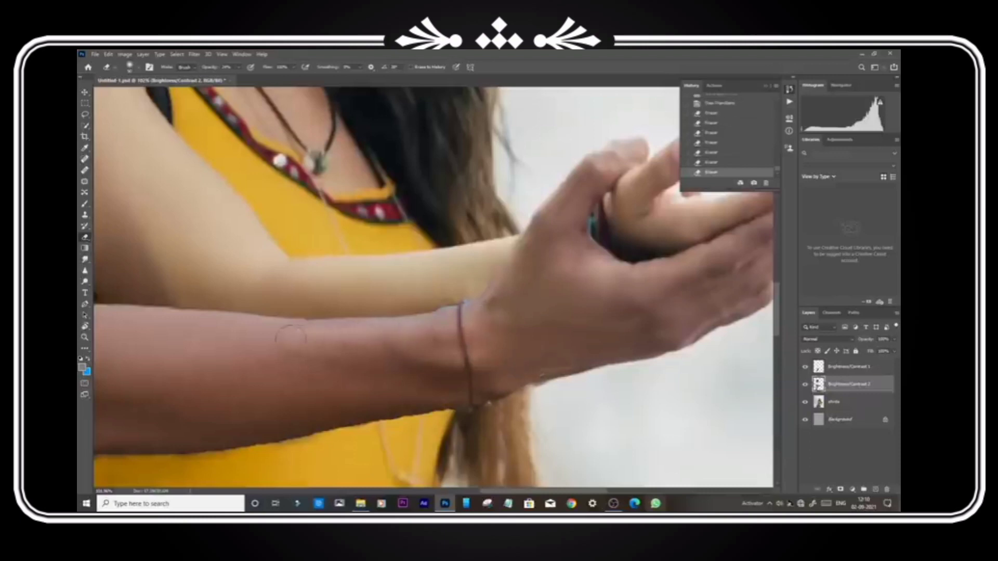
# Soften the boy's forearm with a larger eraser at reduced opacity and undo the last erase stroke
pyautogui.press(']')
pyautogui.press(']')
pyautogui.press(']')
pyautogui.press(']')
pyautogui.press(']')
pyautogui.moveTo(400, 342)
pyautogui.mouseDown()
pyautogui.moveTo(365, 373)
pyautogui.moveTo(500, 297)
pyautogui.moveTo(475, 305)
pyautogui.moveTo(499, 313)
pyautogui.mouseUp()
pyautogui.click(719, 165)
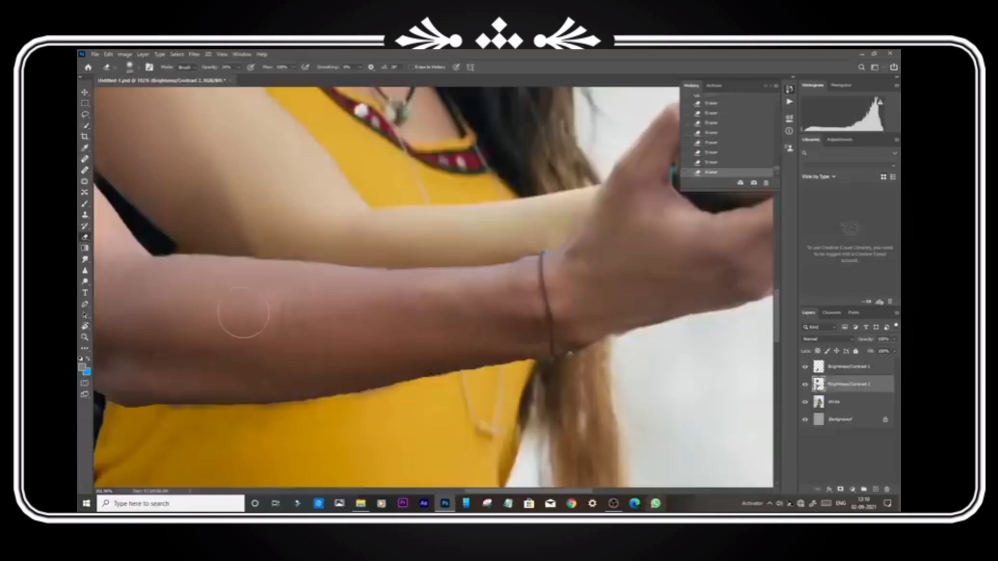
pyautogui.hscroll(-5, 296, 296)
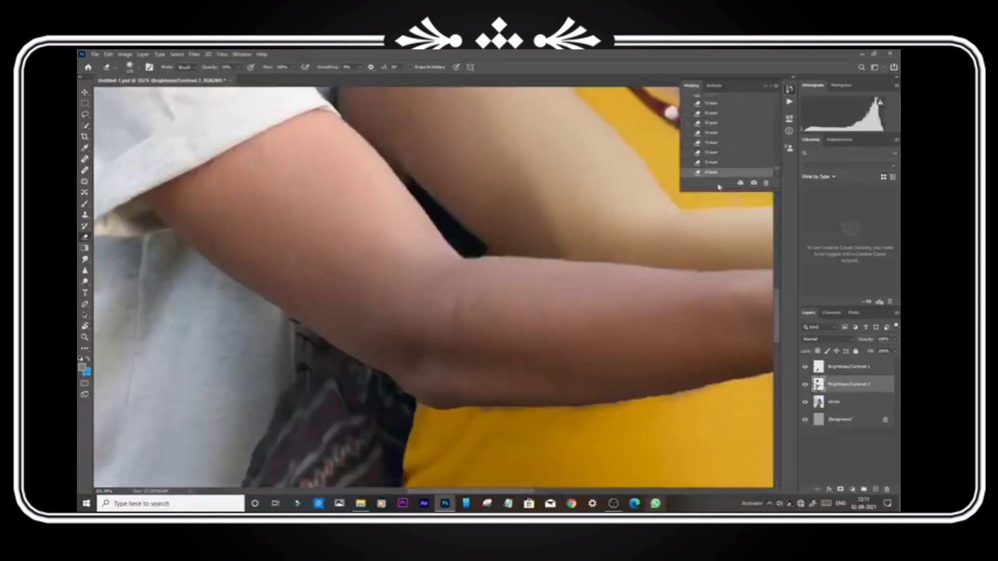
pyautogui.click(719, 164)
pyautogui.scroll(-5, 394, 281)
pyautogui.scroll(2, 394, 281)
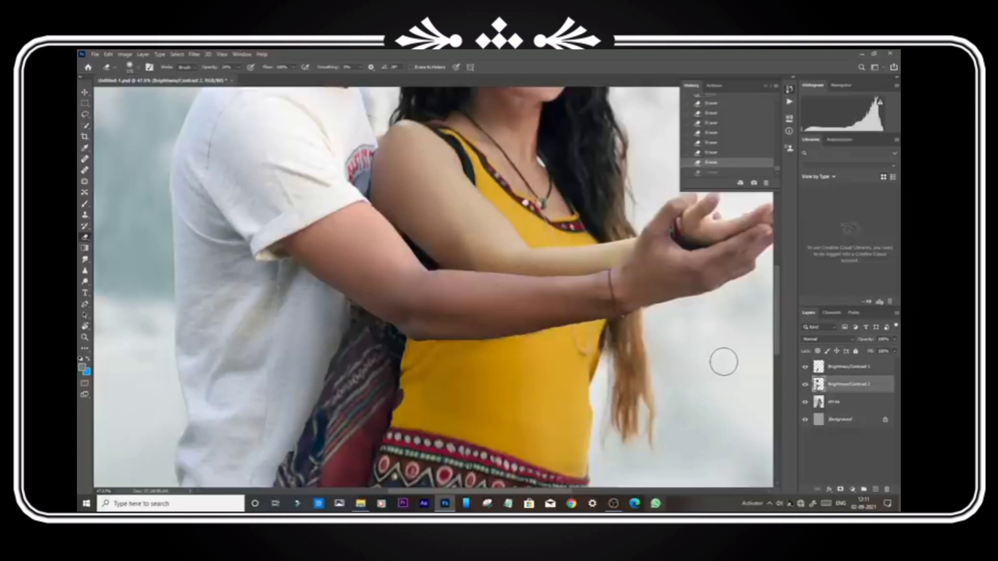
pyautogui.scroll(-2, 689, 327)
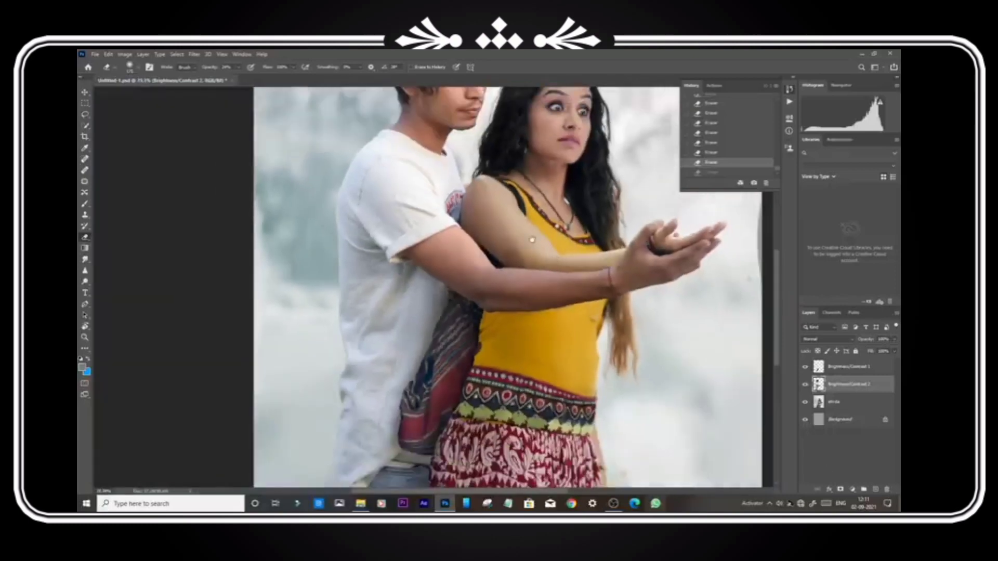
pyautogui.scroll(3, 528, 233)
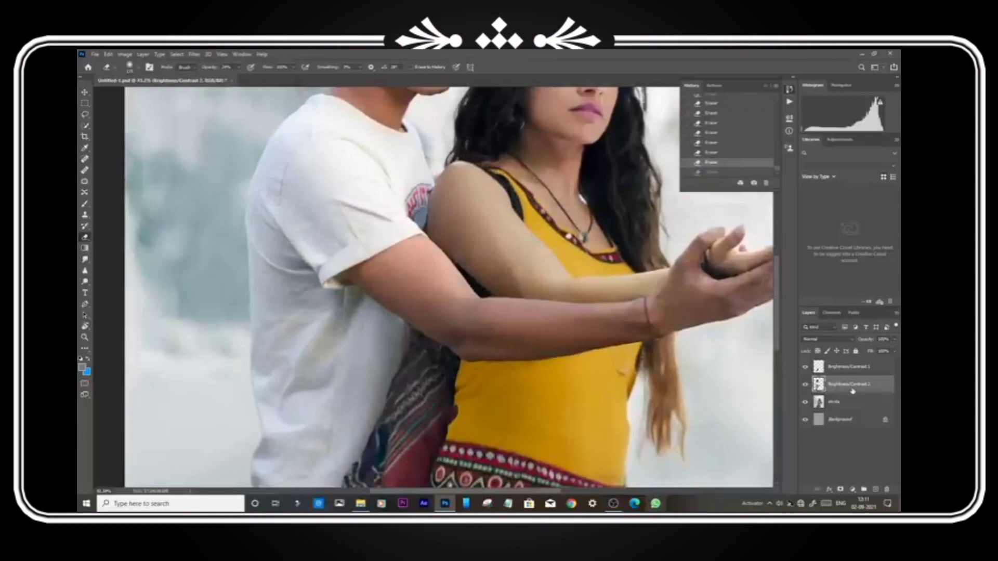
# Duplicate the boy's layer and open the copy in the Camera Raw Filter with the arm enlarged in the preview
pyautogui.hotkey('ctrl', 'j')
pyautogui.click(194, 54)
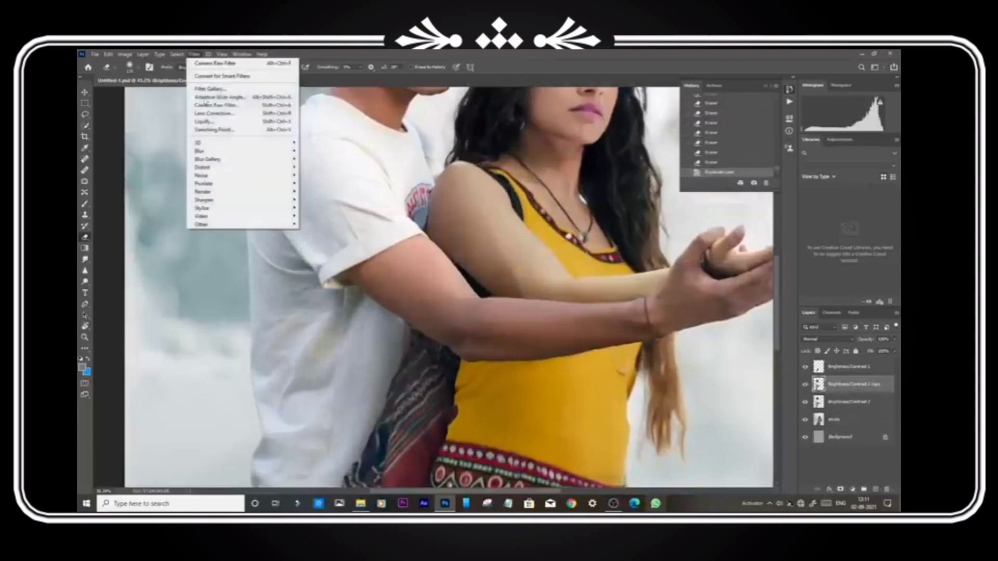
pyautogui.click(210, 107)
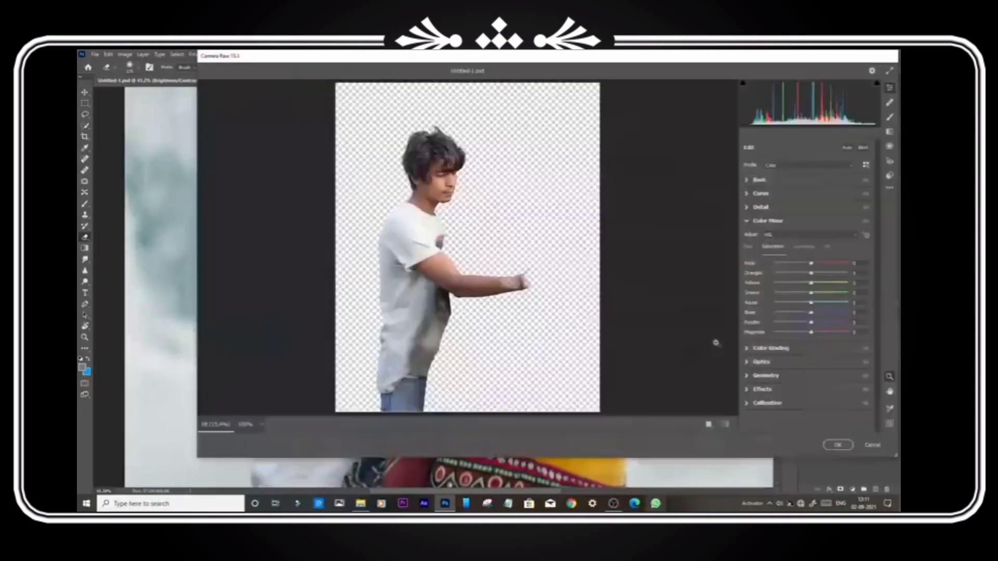
pyautogui.click(483, 272)
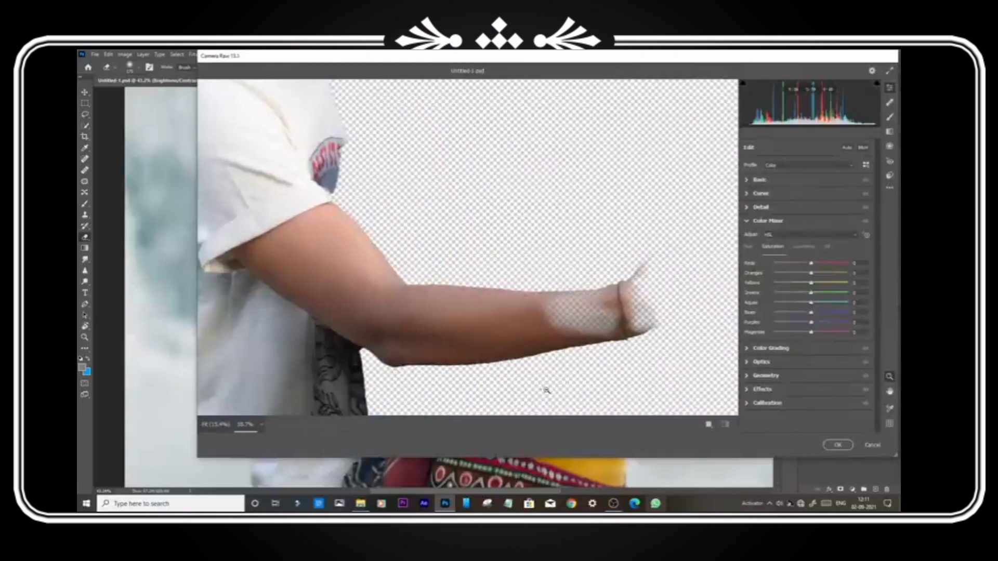
# Lower the Greens hue and raise the Oranges hue in the Color Mixer, and apply the filter to the copy
pyautogui.click(749, 248)
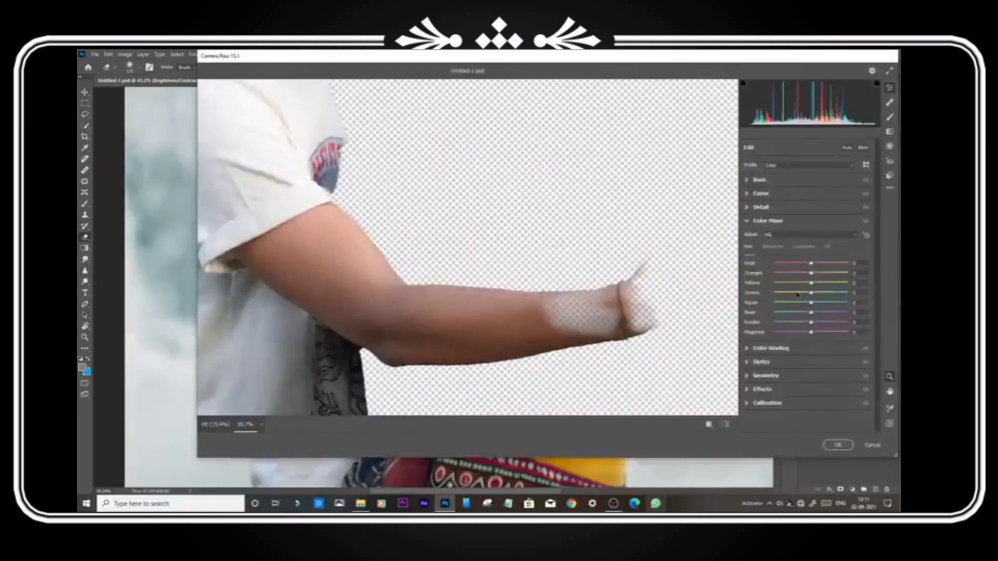
pyautogui.moveTo(798, 295); pyautogui.dragTo(793, 292)
pyautogui.moveTo(817, 276); pyautogui.dragTo(823, 274)
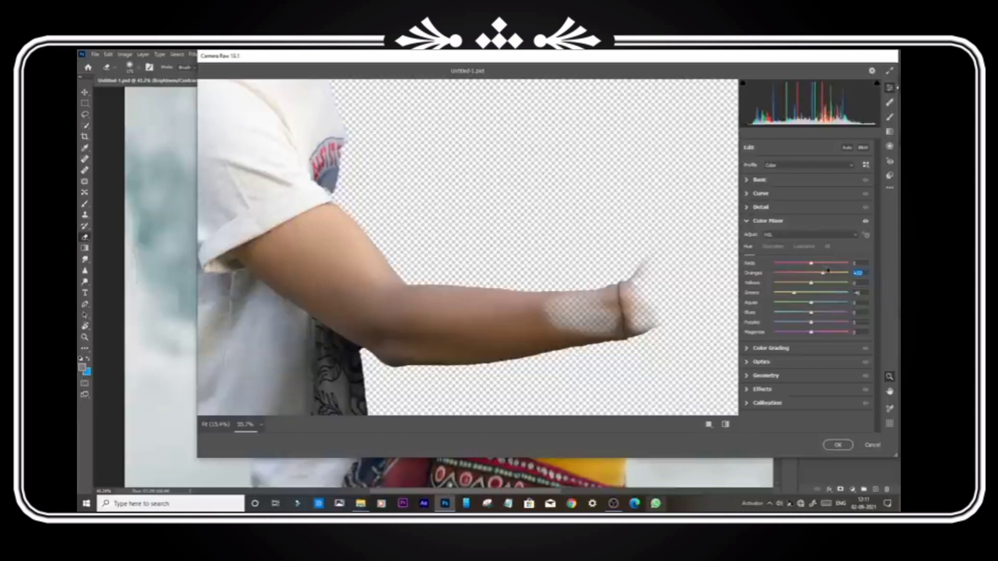
pyautogui.moveTo(825, 278); pyautogui.dragTo(831, 274)
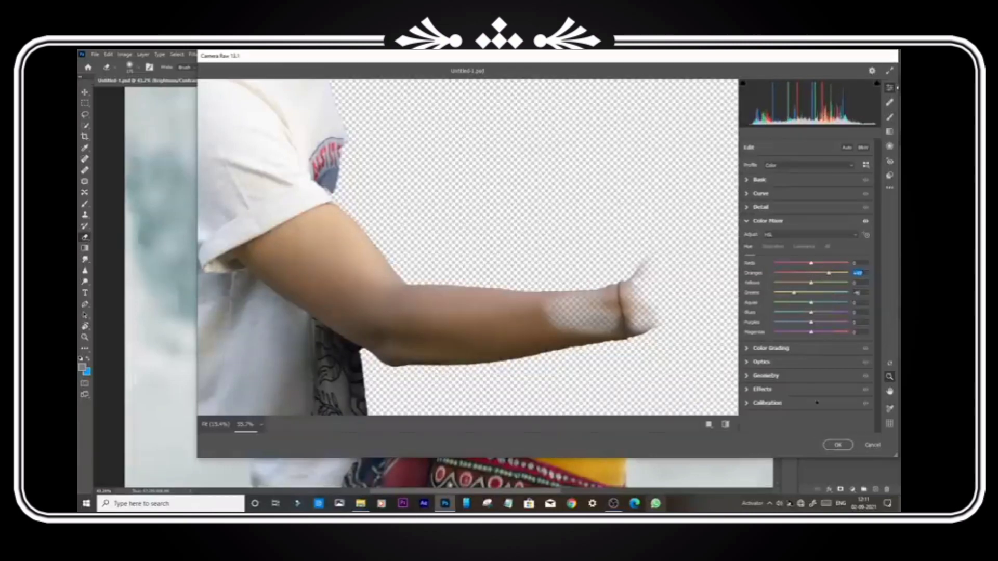
pyautogui.click(837, 445)
# Erase the color-adjusted copy softly over the boy's face and forehead hair, reducing the eraser size for the finer areas
pyautogui.scroll(-5, 525, 312)
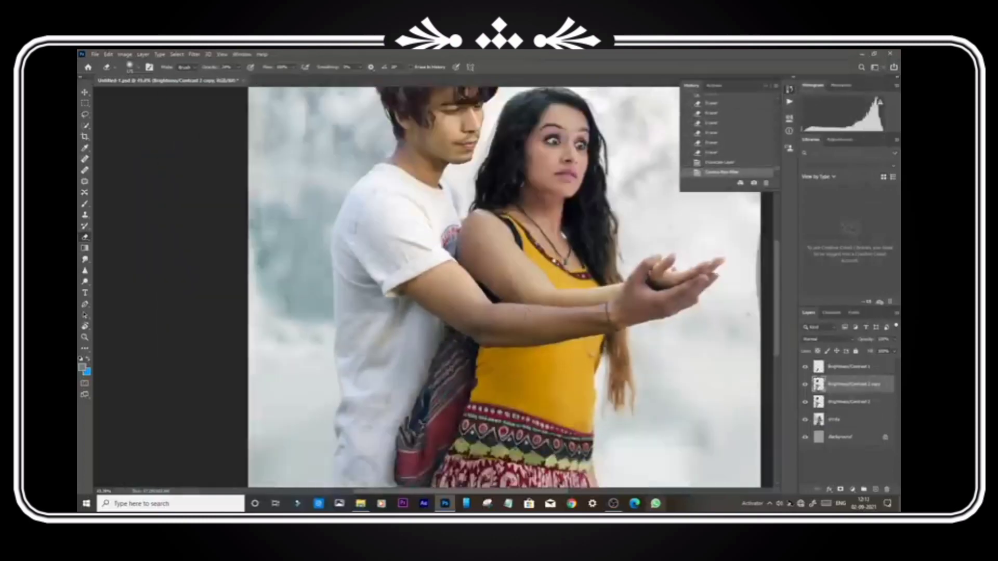
pyautogui.scroll(4, 411, 141)
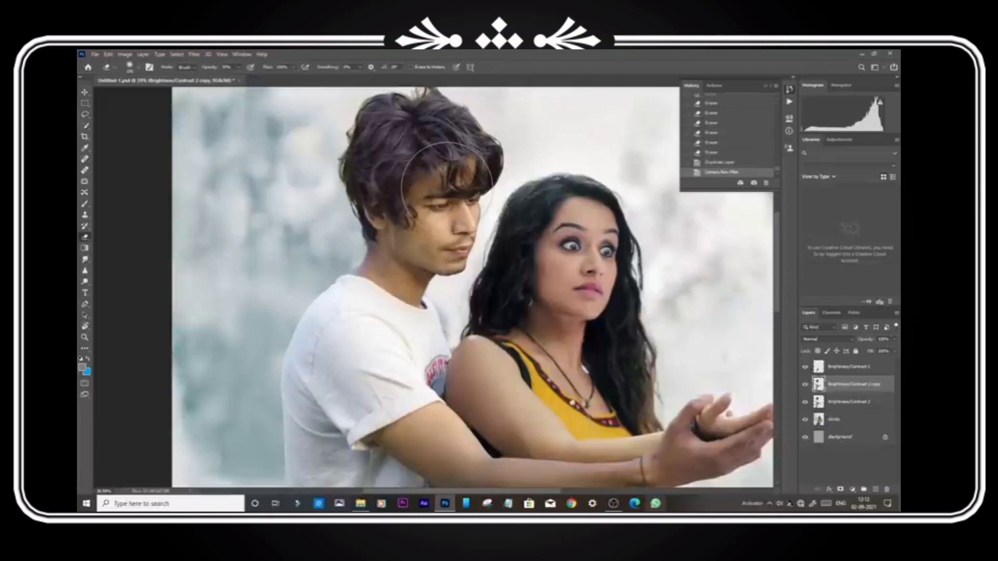
pyautogui.moveTo(440, 241)
pyautogui.mouseDown()
pyautogui.moveTo(408, 253)
pyautogui.moveTo(426, 247)
pyautogui.mouseUp()
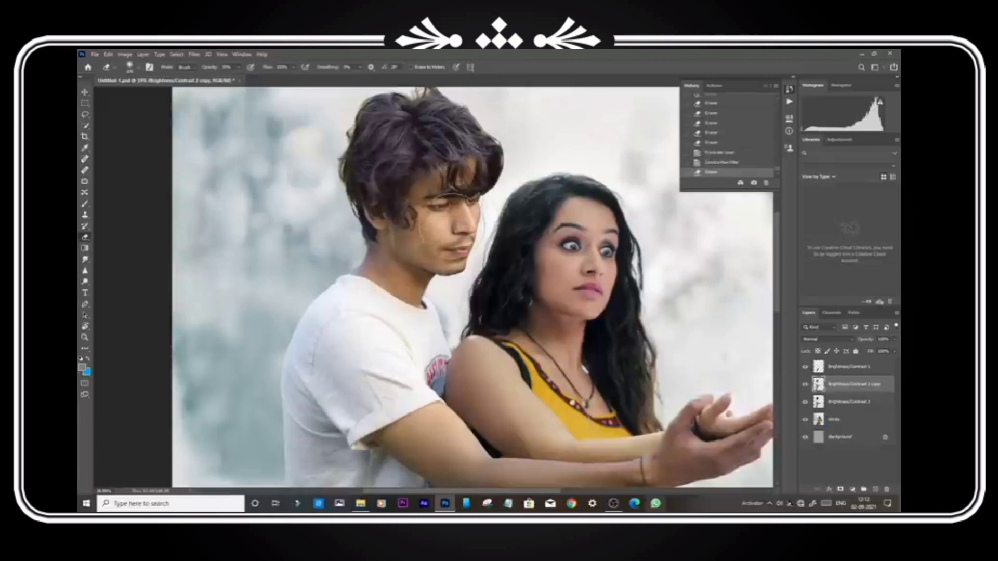
pyautogui.press('[')
pyautogui.press('[')
pyautogui.press('[')
pyautogui.press('[')
pyautogui.moveTo(471, 179); pyautogui.dragTo(453, 175)
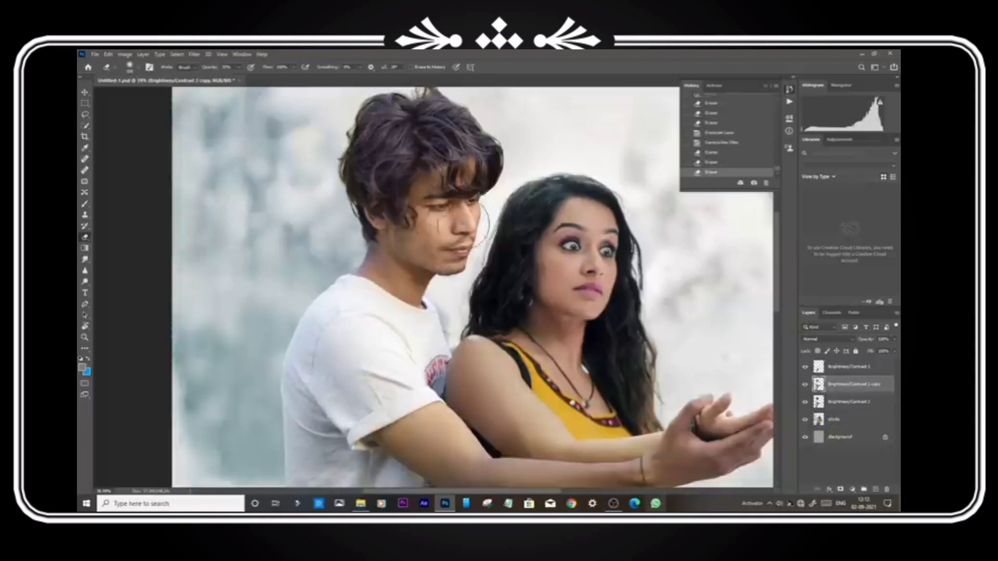
# Continue softly erasing the copy over the boy's nose, cheek, jaw and neck with a smaller eraser
pyautogui.moveTo(464, 223); pyautogui.dragTo(461, 208)
pyautogui.moveTo(426, 245)
pyautogui.mouseDown()
pyautogui.moveTo(349, 234)
pyautogui.moveTo(364, 250)
pyautogui.mouseUp()
pyautogui.press('[')
pyautogui.moveTo(431, 280); pyautogui.dragTo(411, 246)
pyautogui.press('[')
pyautogui.moveTo(474, 162); pyautogui.dragTo(461, 187)
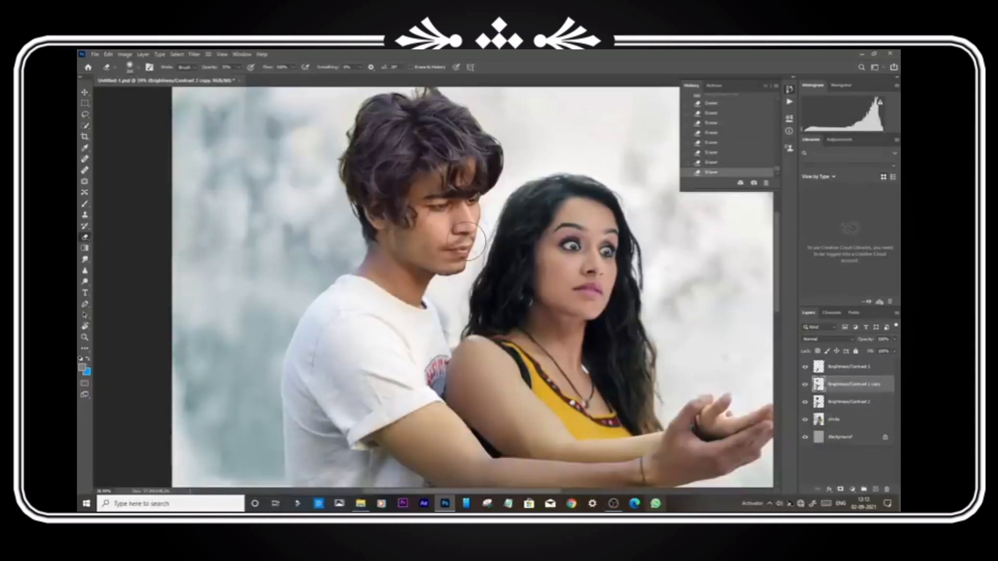
pyautogui.scroll(-5, 464, 241)
pyautogui.moveTo(460, 329); pyautogui.dragTo(464, 282)
pyautogui.scroll(4, 486, 291)
pyautogui.moveTo(525, 356); pyautogui.dragTo(510, 236)
pyautogui.scroll(-8, 443, 340)
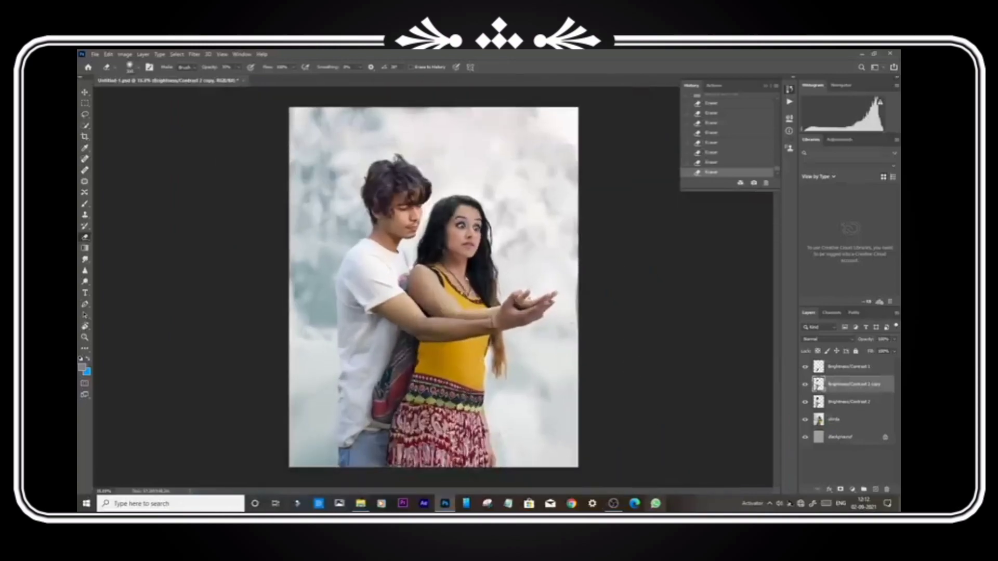
# Switch to the Brush tool and set the foreground color to a saturated orange-red
pyautogui.scroll(5, 410, 346)
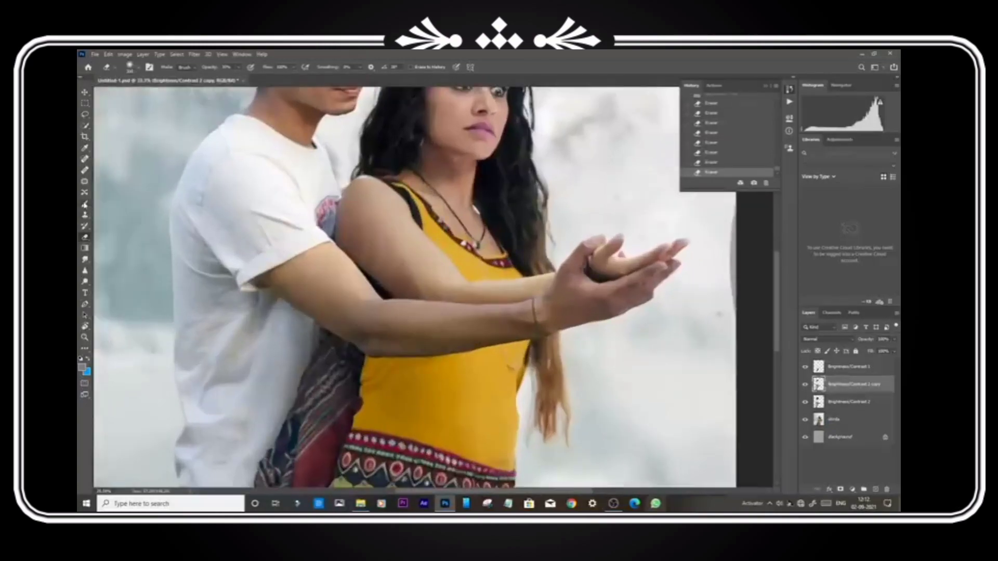
pyautogui.click(85, 204)
pyautogui.scroll(4, 323, 230)
pyautogui.click(82, 368)
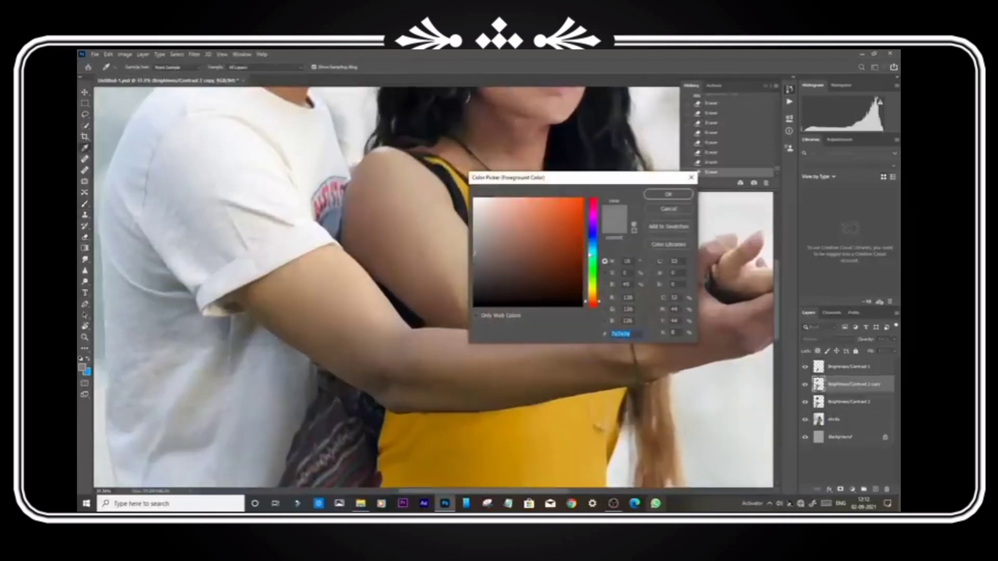
pyautogui.click(668, 195)
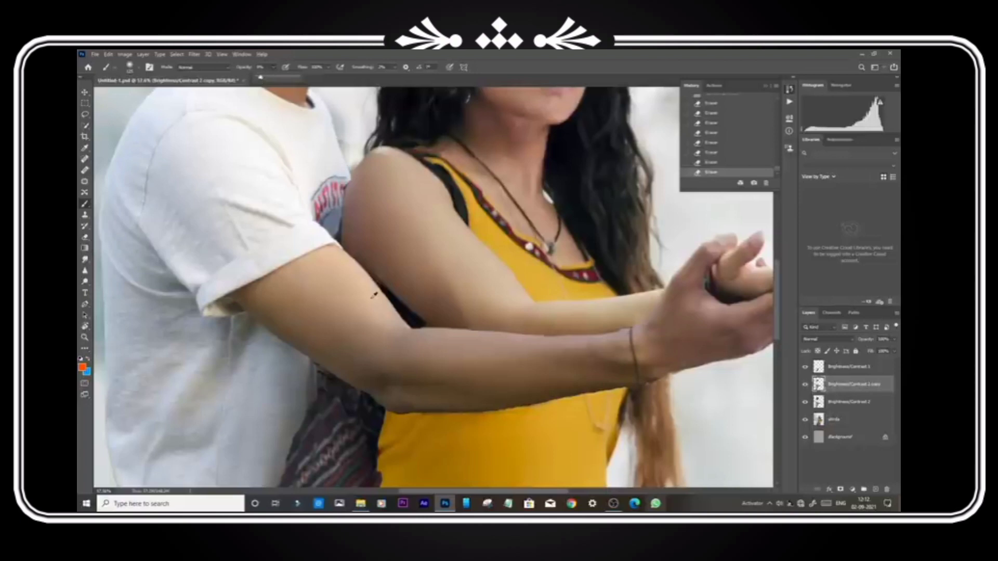
# Paint a faint orange-red tint along the boy's forearm with a larger brush and undo the last stroke
pyautogui.scroll(2, 374, 296)
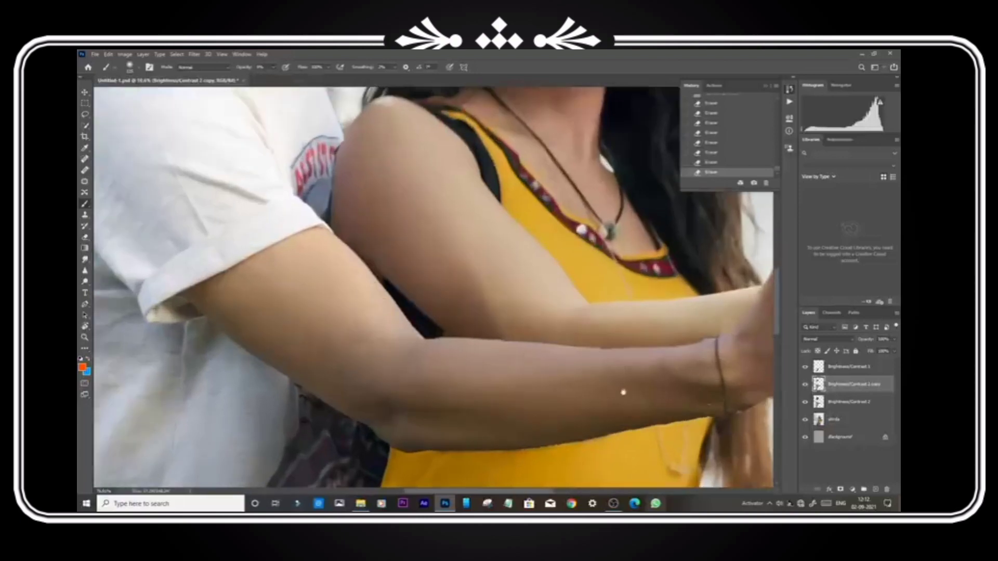
pyautogui.hscroll(3, 619, 380)
pyautogui.press(']')
pyautogui.press(']')
pyautogui.press(']')
pyautogui.moveTo(557, 368)
pyautogui.mouseDown()
pyautogui.moveTo(428, 405)
pyautogui.moveTo(235, 416)
pyautogui.mouseUp()
pyautogui.click(730, 163)
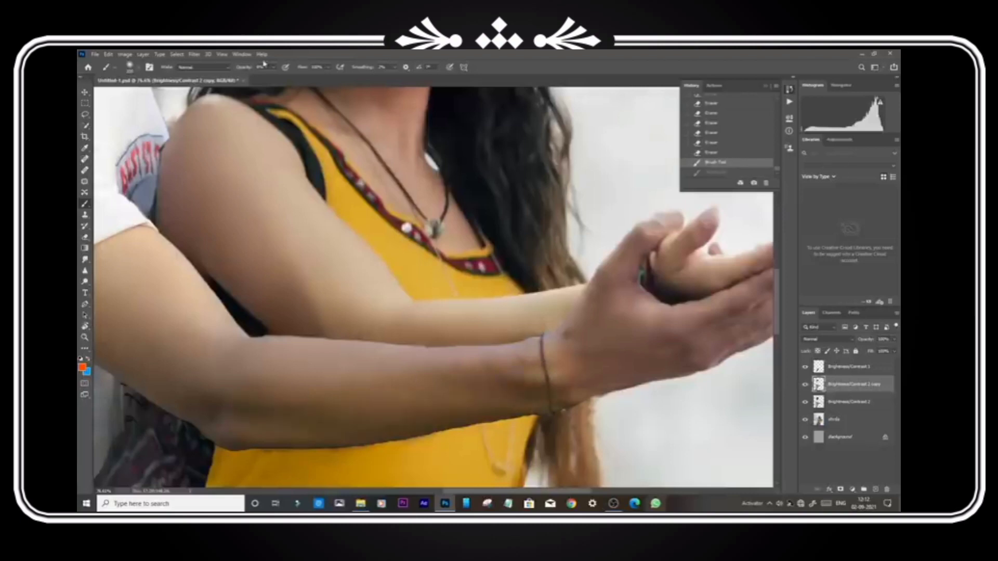
# Tint the boy's forearm, elbow and upper arm with large, very low-opacity orange-red brush strokes
pyautogui.moveTo(518, 387)
pyautogui.mouseDown()
pyautogui.moveTo(194, 392)
pyautogui.moveTo(124, 360)
pyautogui.moveTo(325, 382)
pyautogui.mouseUp()
pyautogui.press(']')
pyautogui.press(']')
pyautogui.moveTo(439, 388)
pyautogui.mouseDown()
pyautogui.moveTo(259, 290)
pyautogui.moveTo(445, 404)
pyautogui.moveTo(292, 312)
pyautogui.mouseUp()
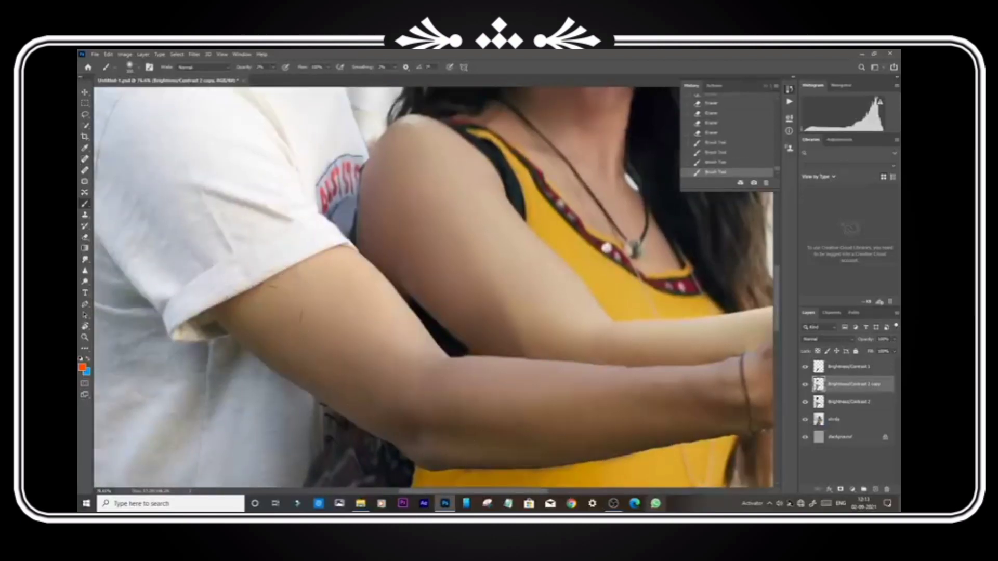
pyautogui.scroll(-10, 299, 314)
pyautogui.scroll(8, 432, 312)
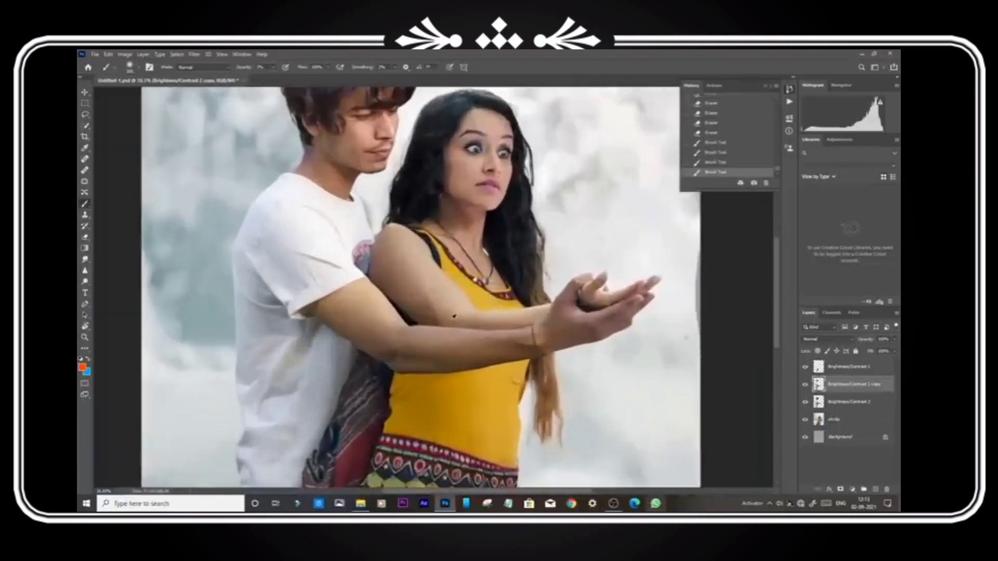
pyautogui.scroll(-4, 432, 332)
pyautogui.scroll(-3, 432, 332)
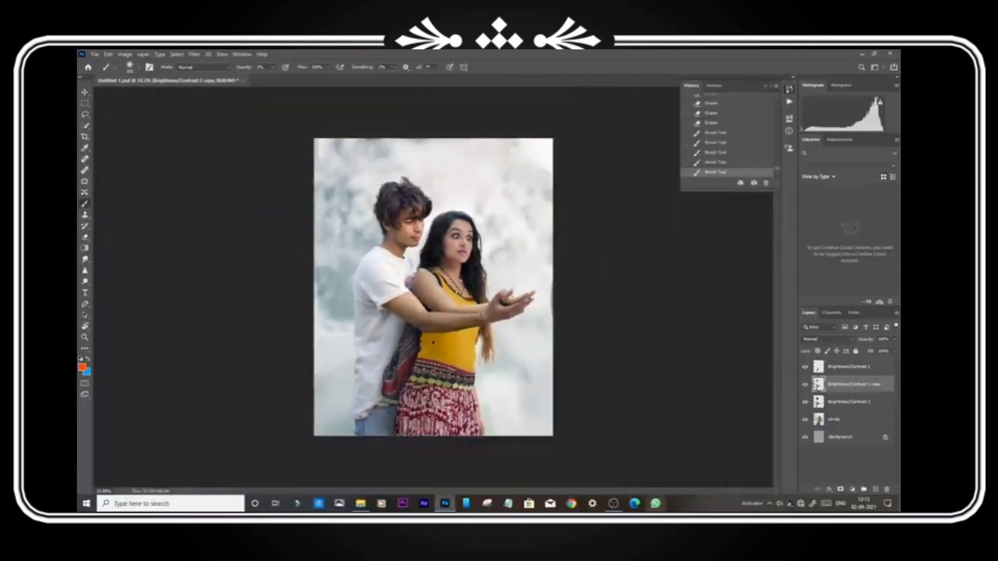
# On the scarf's layer, erase the bulge over the yellow top and the edge beside the patterned waistband at 100% opacity
pyautogui.scroll(8, 572, 364)
pyautogui.click(853, 366)
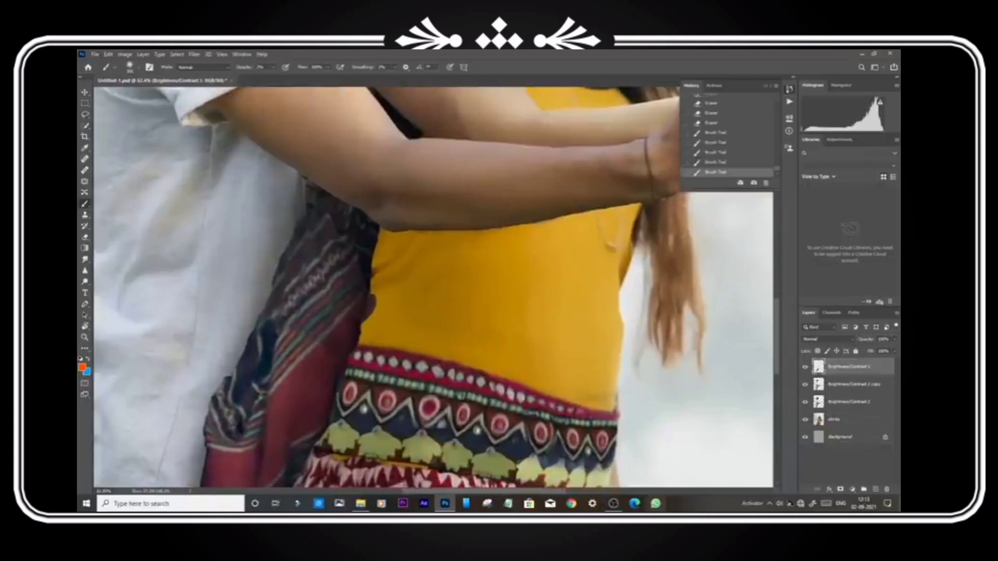
pyautogui.scroll(3, 364, 370)
pyautogui.click(85, 237)
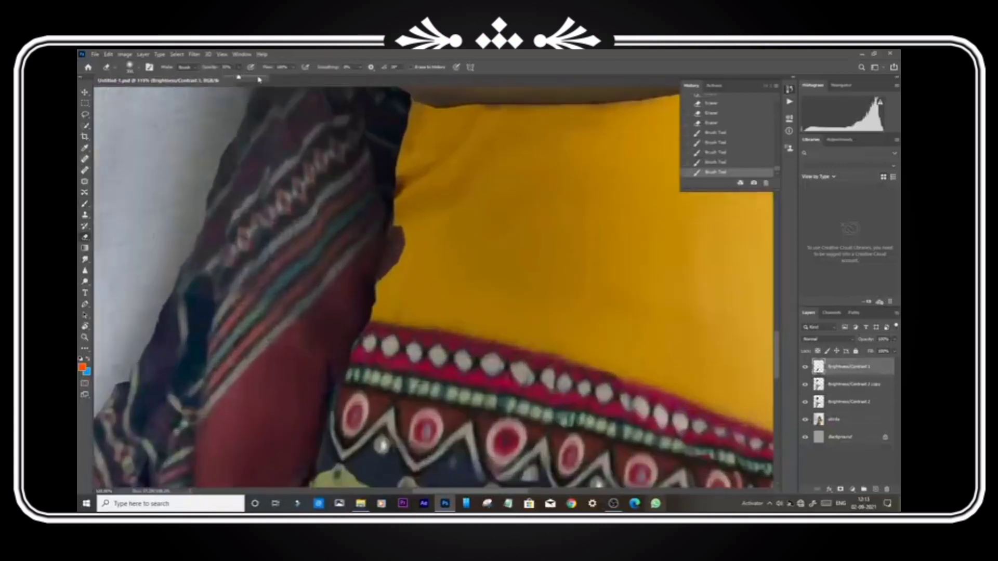
pyautogui.moveTo(404, 205); pyautogui.dragTo(394, 271)
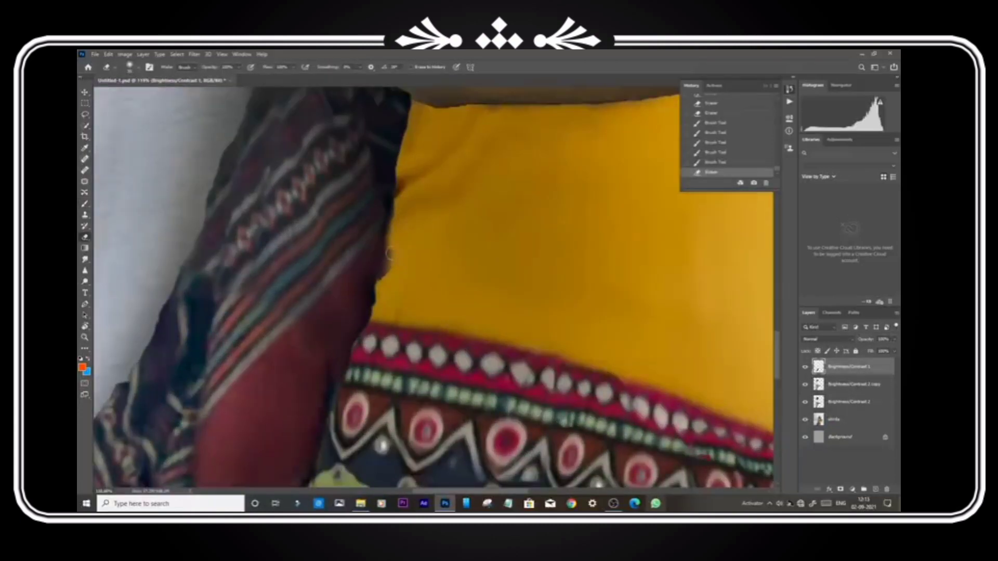
pyautogui.click(397, 214)
pyautogui.scroll(-4, 396, 214)
pyautogui.scroll(3, 370, 301)
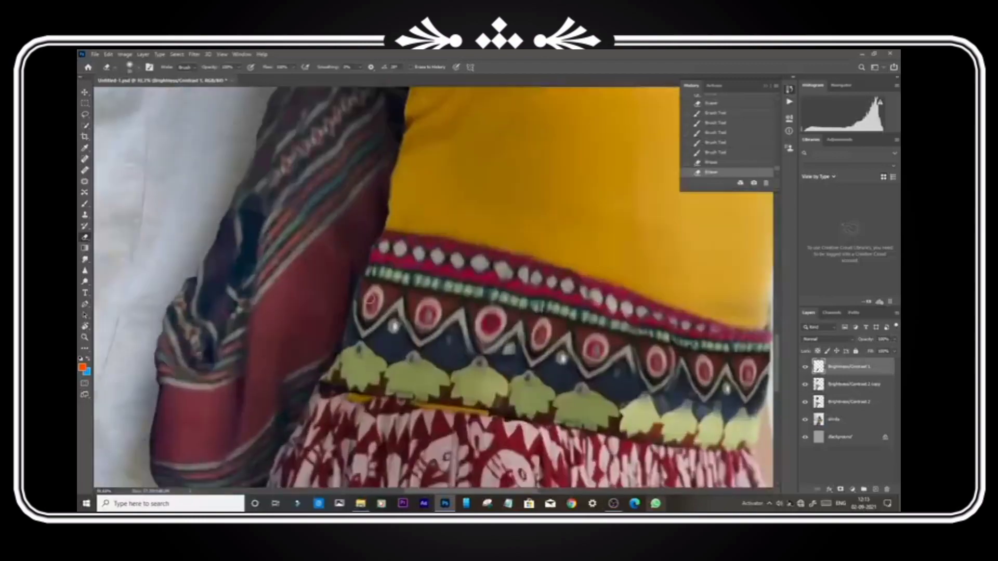
pyautogui.moveTo(368, 301); pyautogui.dragTo(363, 337)
pyautogui.scroll(-5, 364, 343)
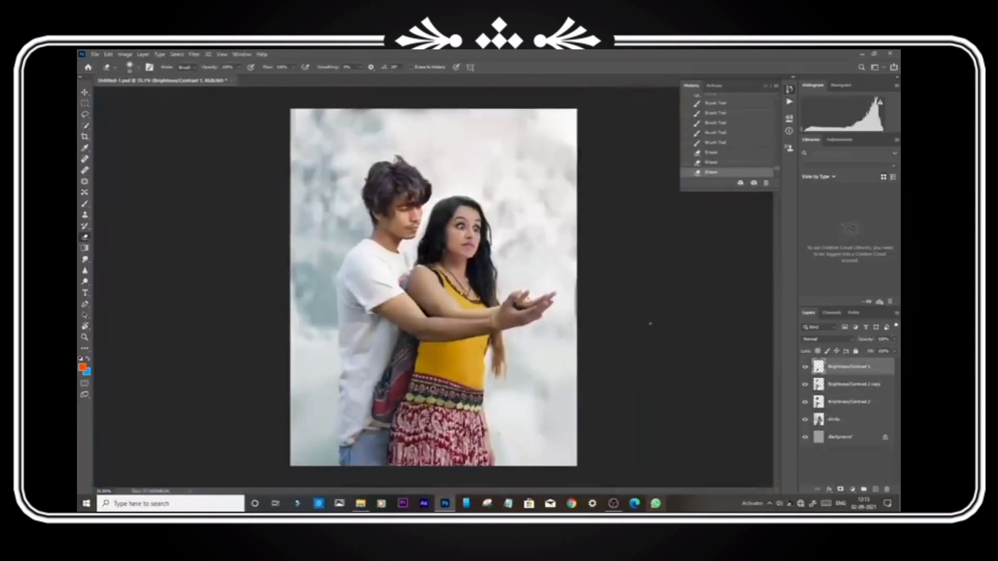
# On the boy's duplicated layer, undo the full-strength wrist erasure and blend the wrist and forearm with a lower-opacity eraser
pyautogui.scroll(5, 552, 311)
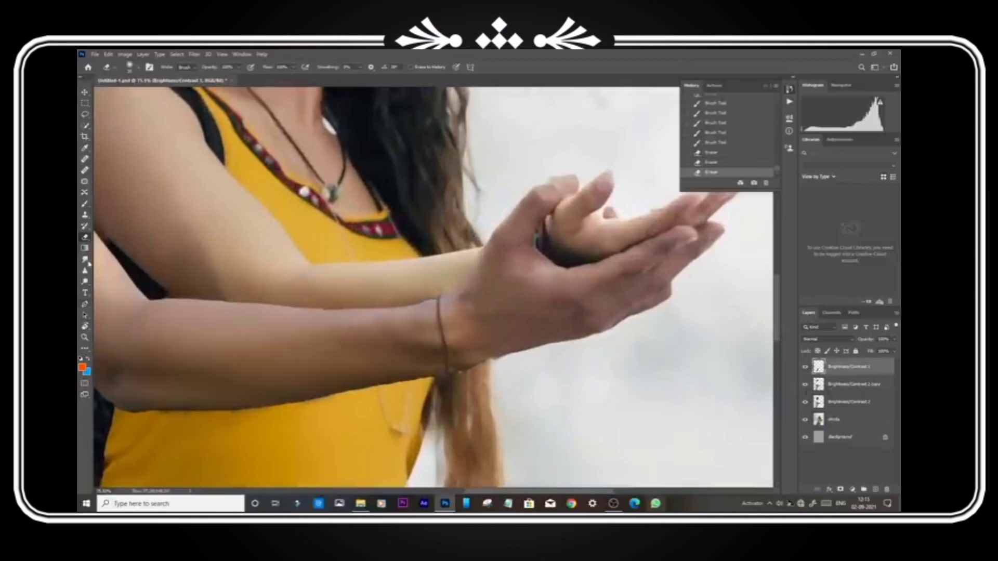
pyautogui.click(851, 383)
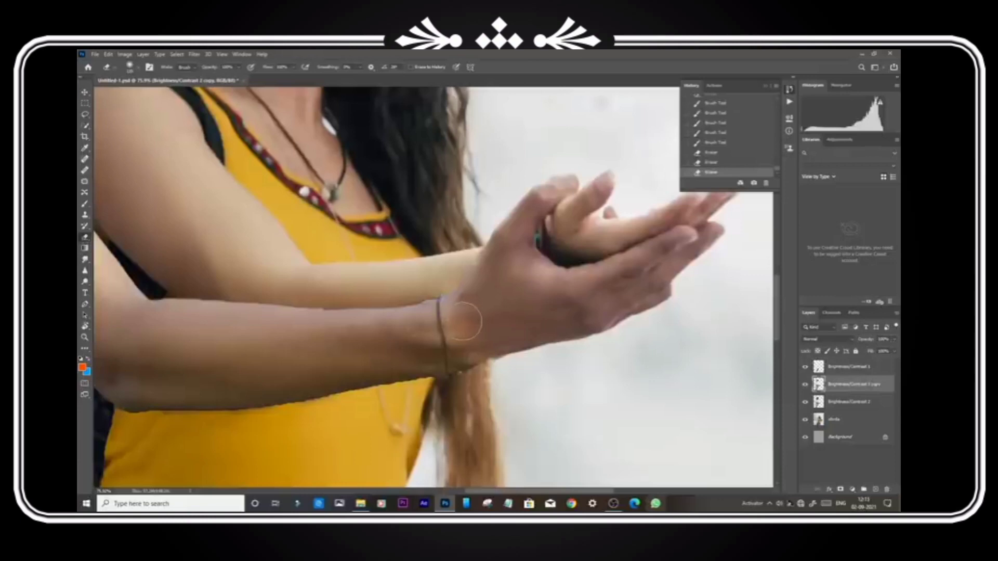
pyautogui.moveTo(350, 355); pyautogui.dragTo(435, 340)
pyautogui.click(710, 164)
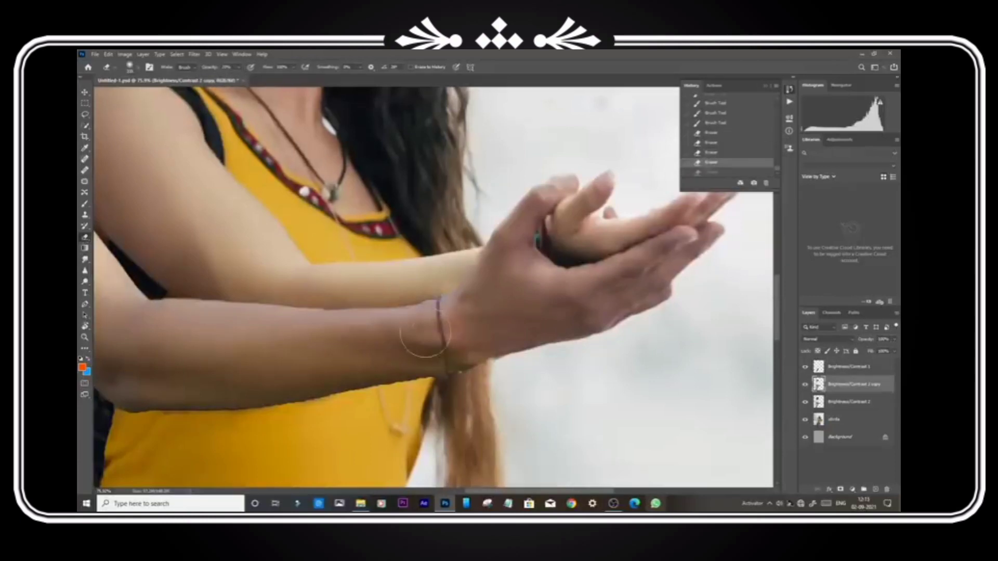
pyautogui.moveTo(460, 359); pyautogui.dragTo(421, 318)
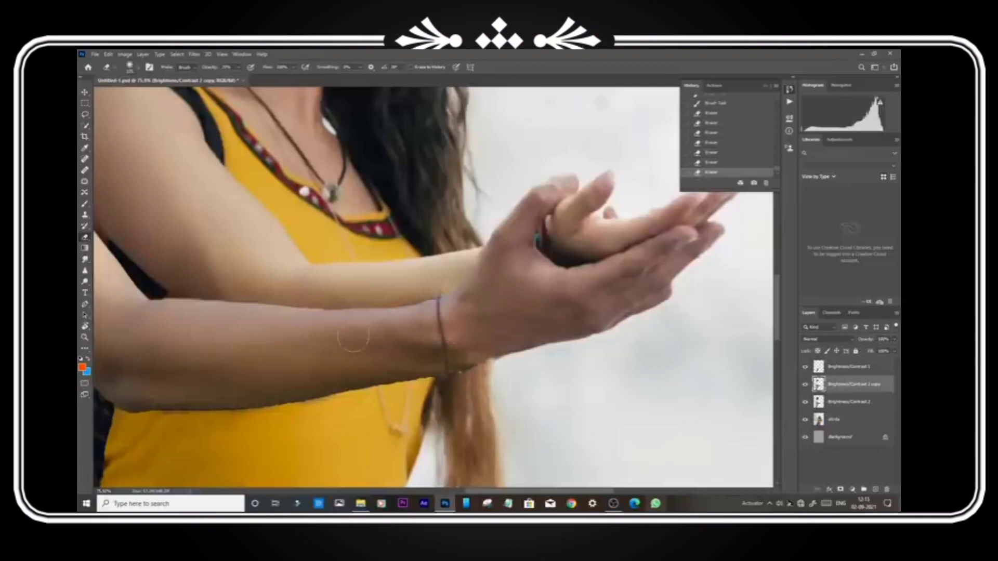
# Merge all visible layers into a single background layer
pyautogui.scroll(-5, 463, 313)
pyautogui.rightClick(837, 400)
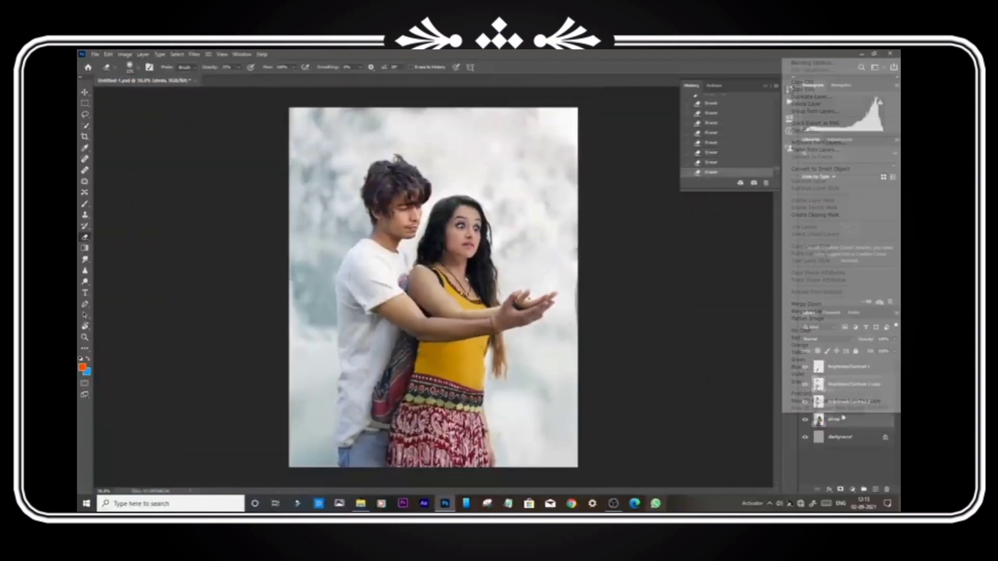
pyautogui.click(844, 314)
# Open the merged image in Liquify and refine the boy's forearm and hand outline with a progressively smaller warp brush
pyautogui.click(194, 54)
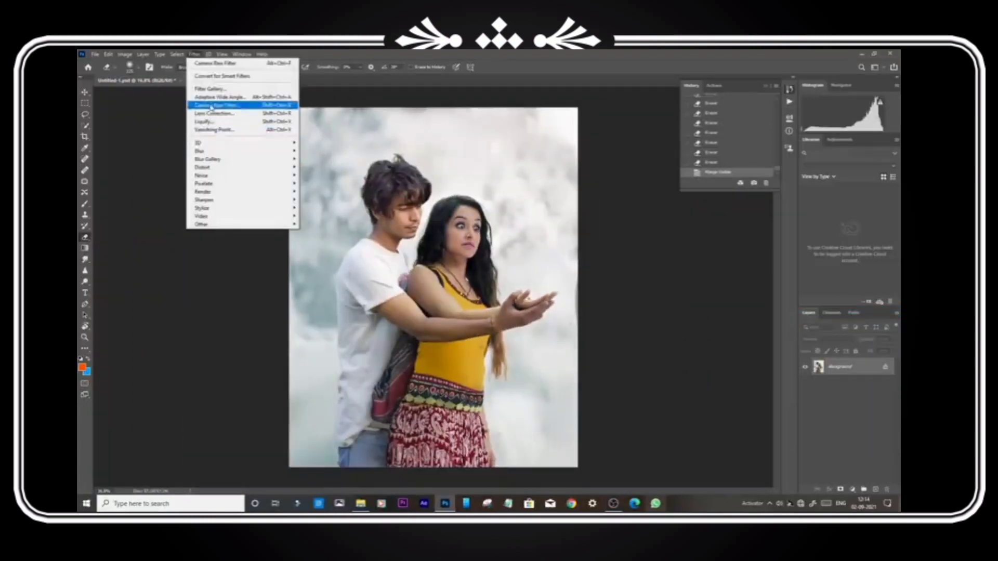
pyautogui.click(209, 122)
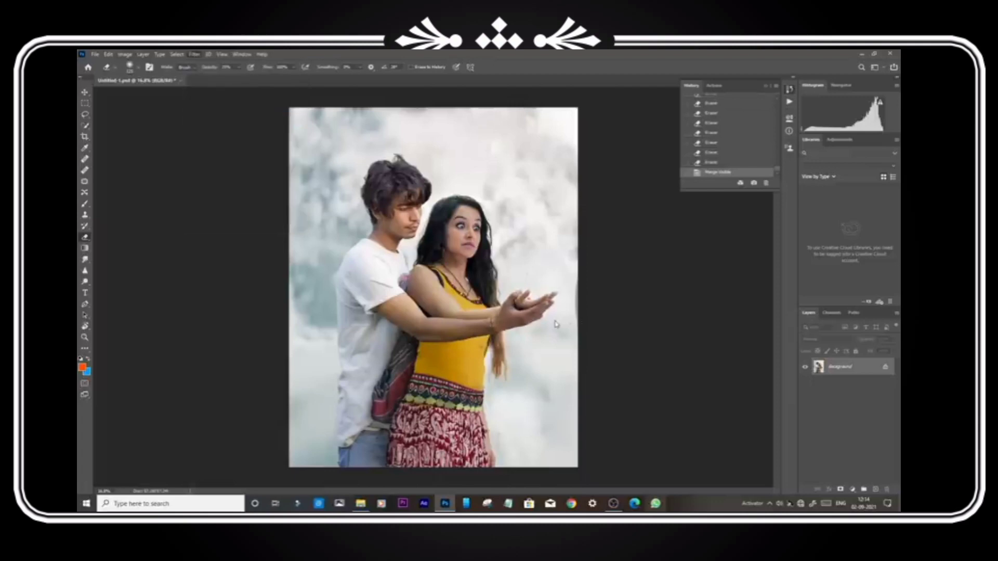
pyautogui.scroll(4, 568, 312)
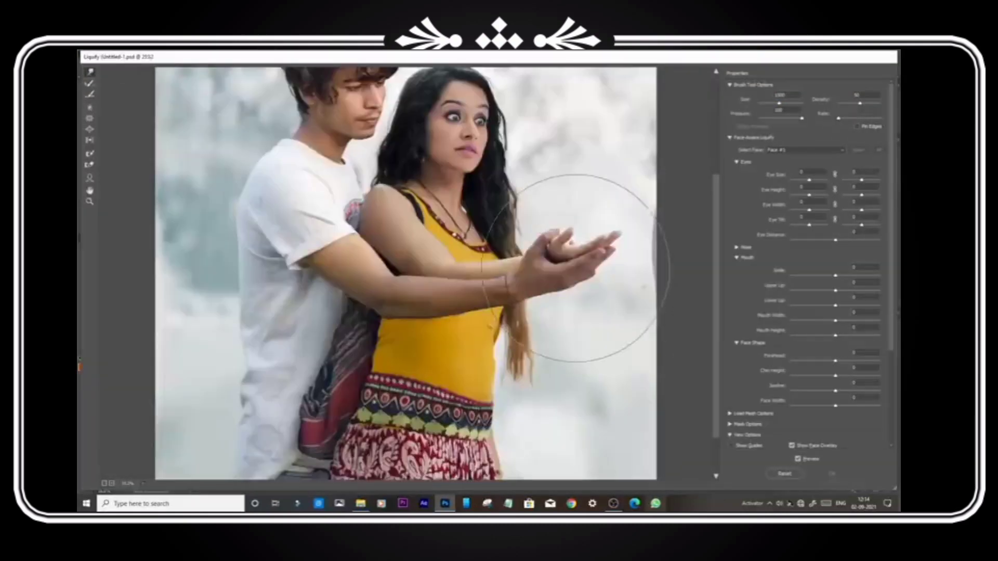
pyautogui.scroll(1, 577, 268)
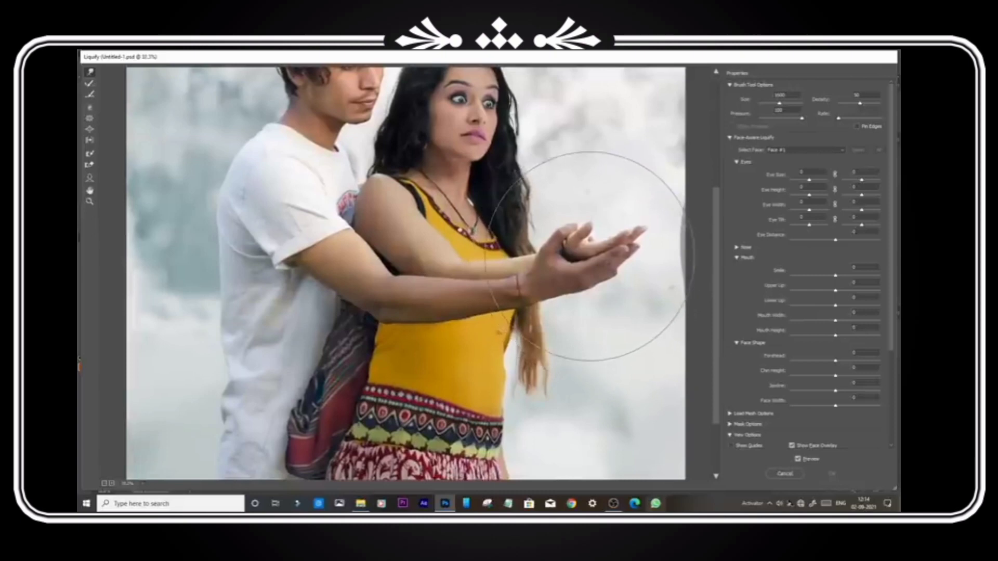
pyautogui.press('[')
pyautogui.press('[')
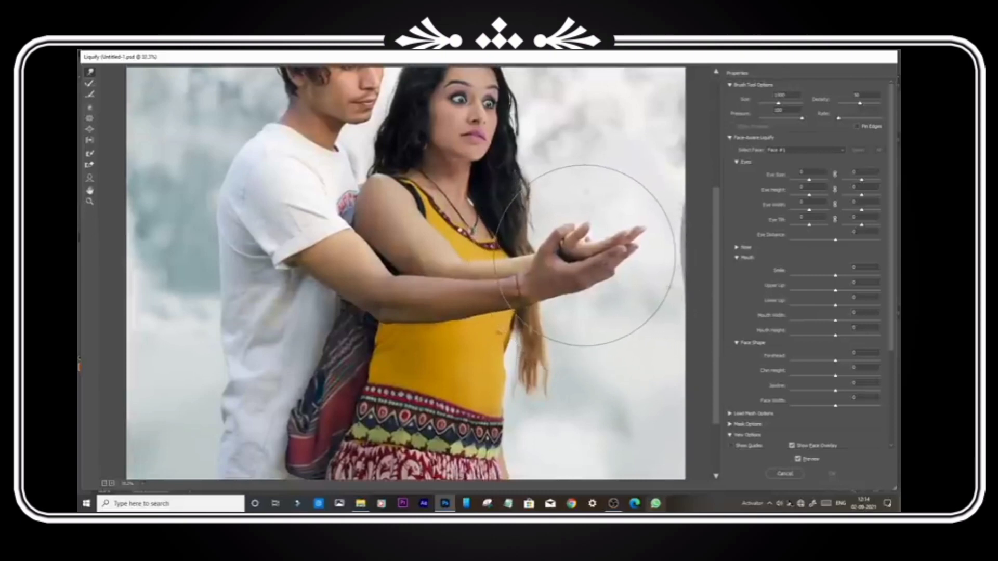
pyautogui.press('[')
pyautogui.press('[')
pyautogui.press('[')
pyautogui.press('[')
pyautogui.press('[')
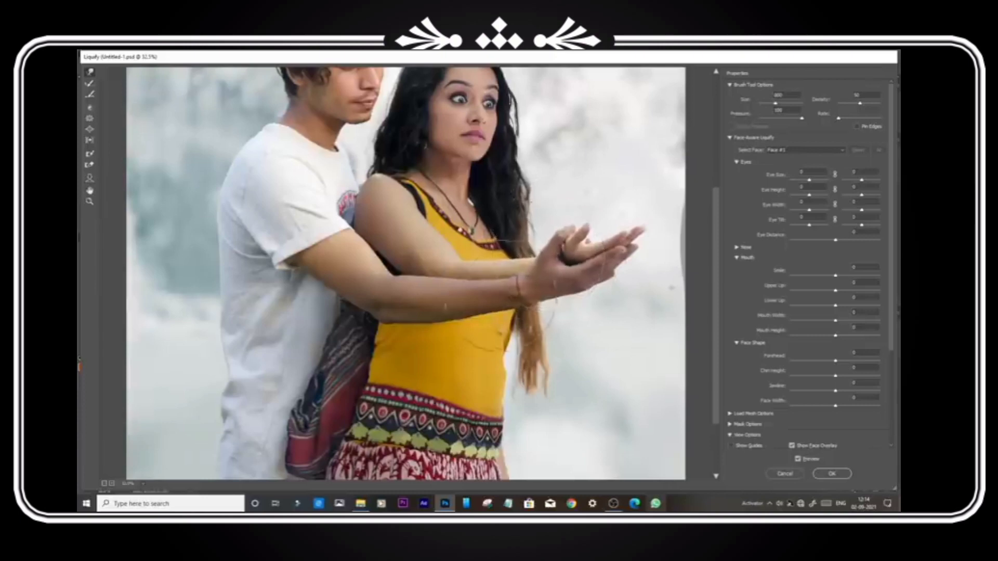
pyautogui.press('[')
pyautogui.press('[')
pyautogui.press('[')
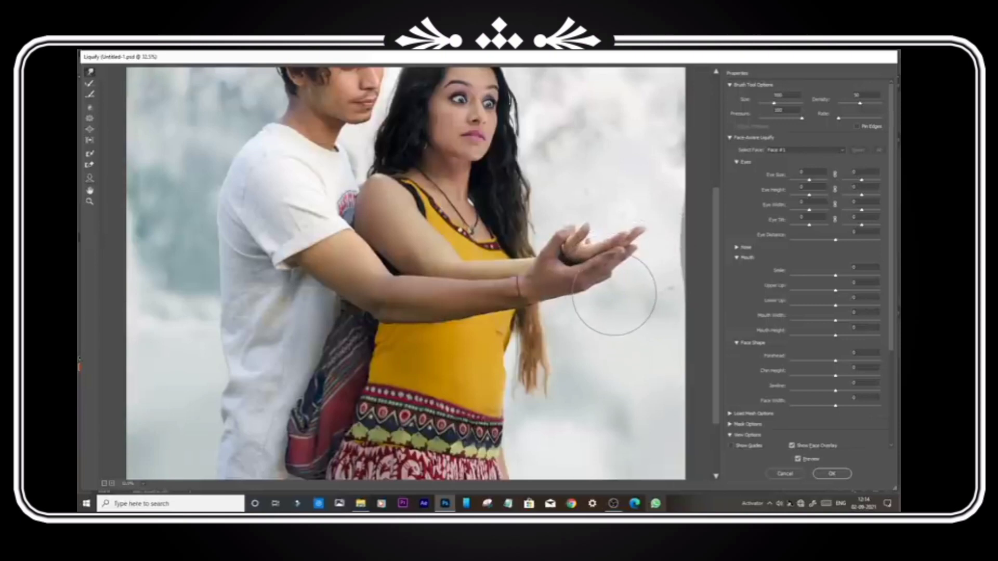
# Enlarge the Liquify brush, nudge the outstretched fingertips slightly inward and apply the filter
pyautogui.press(']')
pyautogui.press(']')
pyautogui.press(']')
pyautogui.press(']')
pyautogui.press(']')
pyautogui.press(']')
pyautogui.press(']')
pyautogui.press(']')
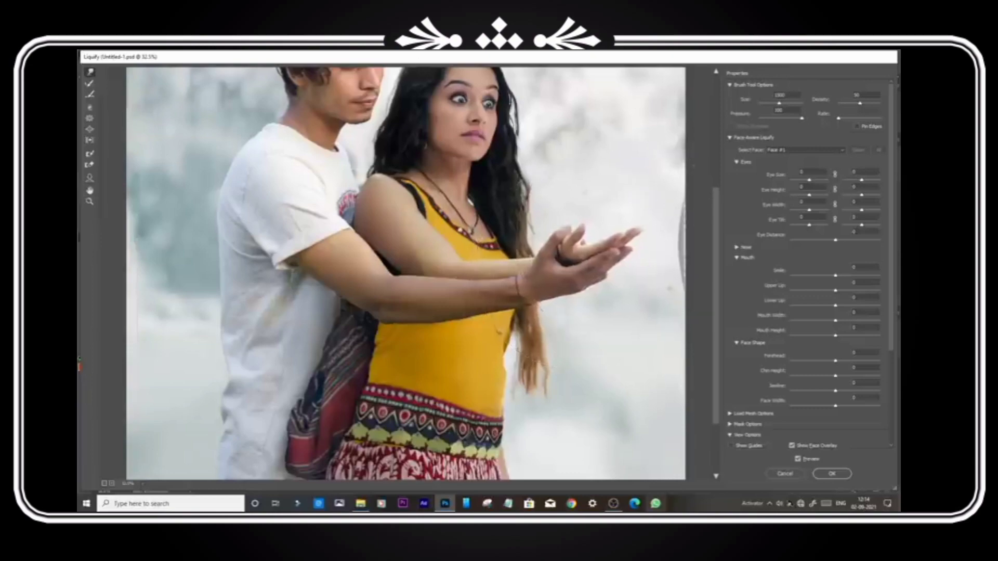
pyautogui.click(831, 474)
# Cover the blue gap along the image's right edge beside the hands using the Clone Stamp tool
pyautogui.scroll(3, 616, 305)
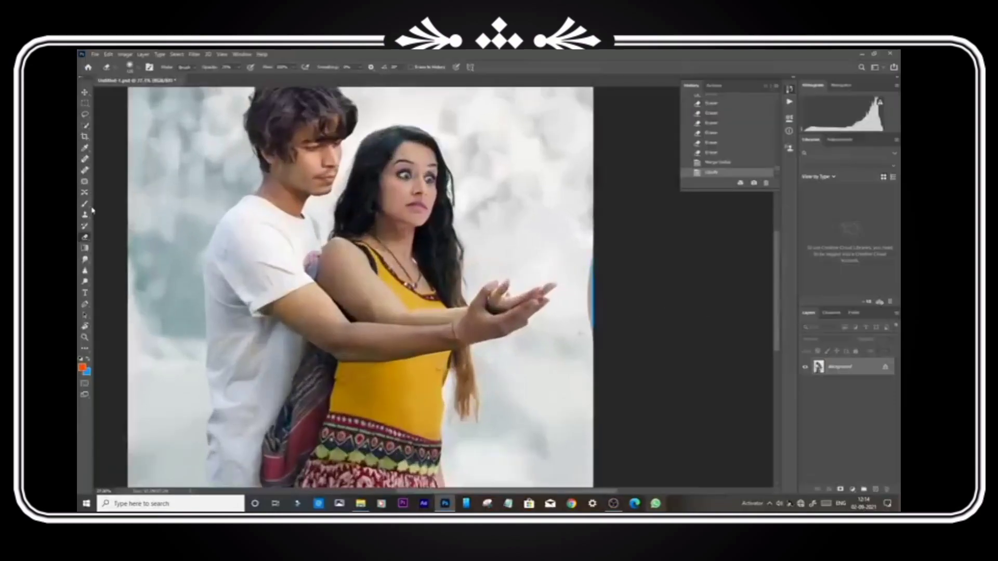
pyautogui.moveTo(576, 247); pyautogui.dragTo(577, 364)
pyautogui.scroll(-3, 576, 262)
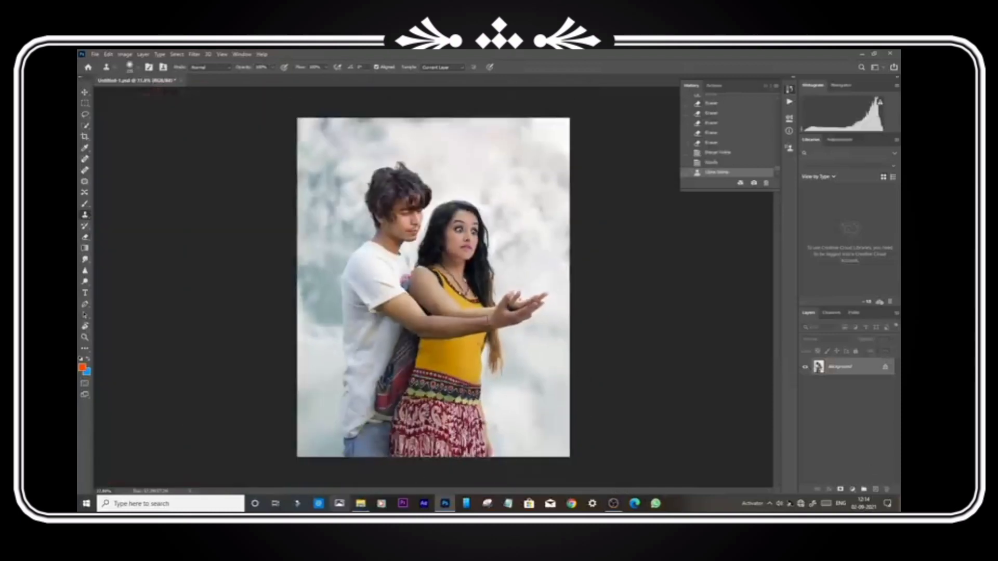
# Place the butterfly PNG from the file explorer into the composition and rasterize its layer
pyautogui.click(360, 503)
pyautogui.moveTo(231, 127); pyautogui.dragTo(552, 286)
pyautogui.click(488, 67)
pyautogui.rightClick(844, 367)
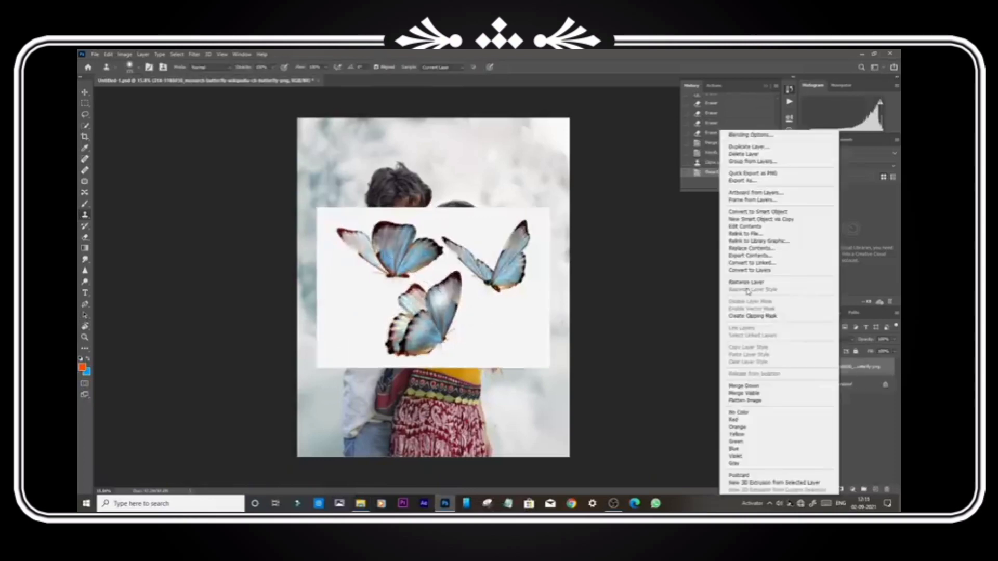
pyautogui.click(747, 282)
# Remove the butterflies' white background with a Magic Wand selection, an inverted layer mask, and then apply the mask
pyautogui.rightClick(88, 129)
pyautogui.click(127, 144)
pyautogui.click(446, 222)
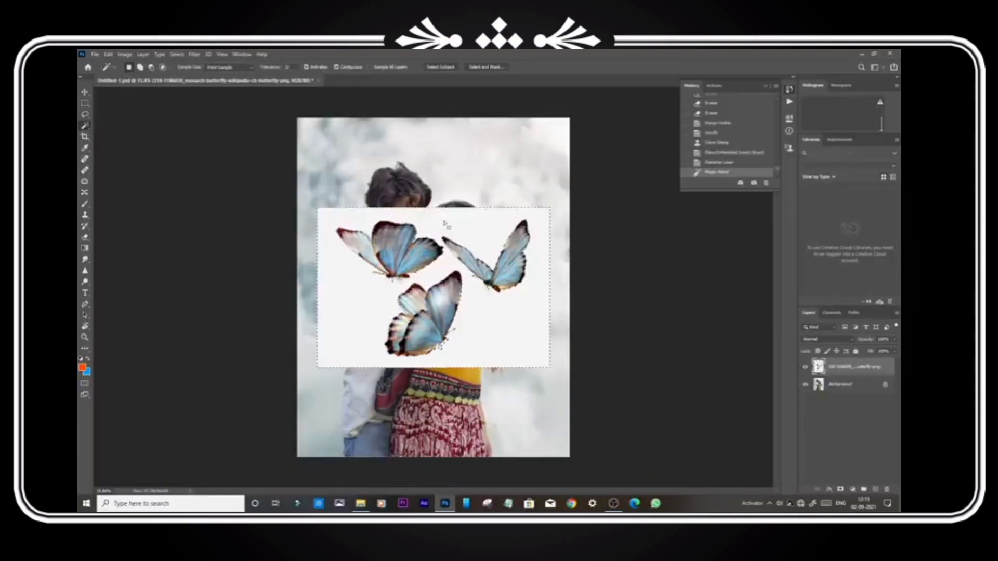
pyautogui.click(840, 490)
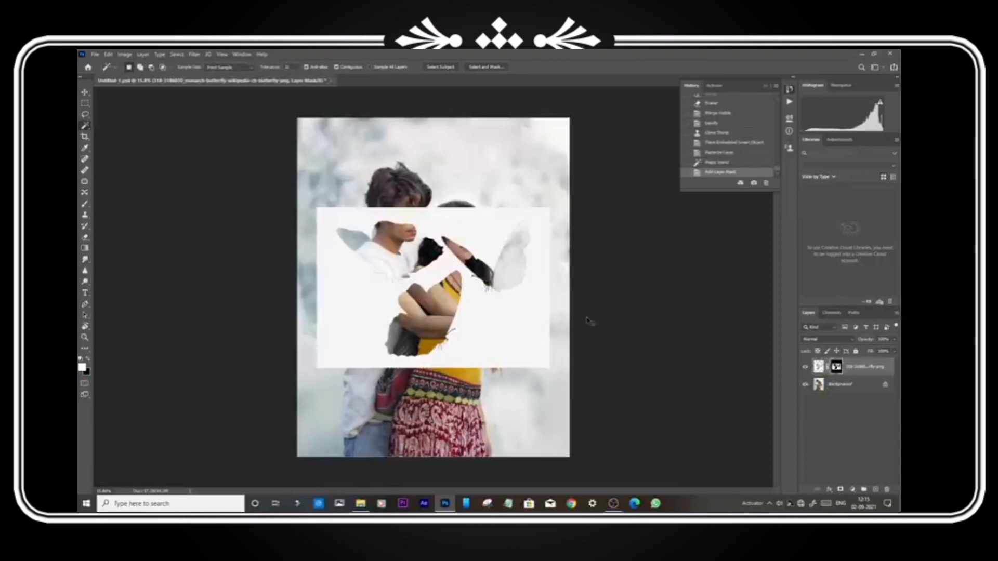
pyautogui.hotkey('ctrl', 'i')
pyautogui.hotkey('ctrl', '+')
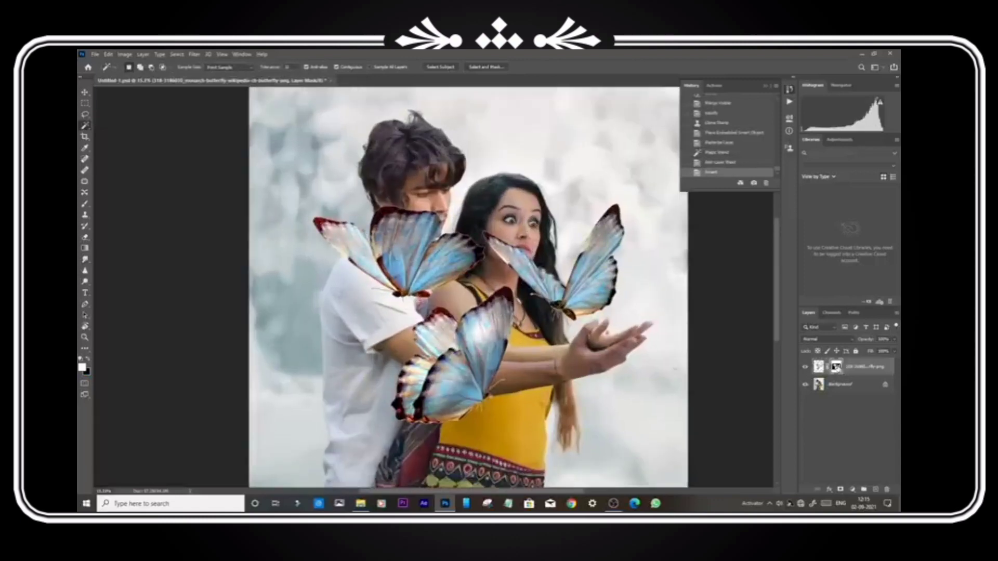
pyautogui.rightClick(835, 367)
pyautogui.click(831, 383)
# Scale the three butterflies down and position them above the outstretched hands
pyautogui.click(84, 94)
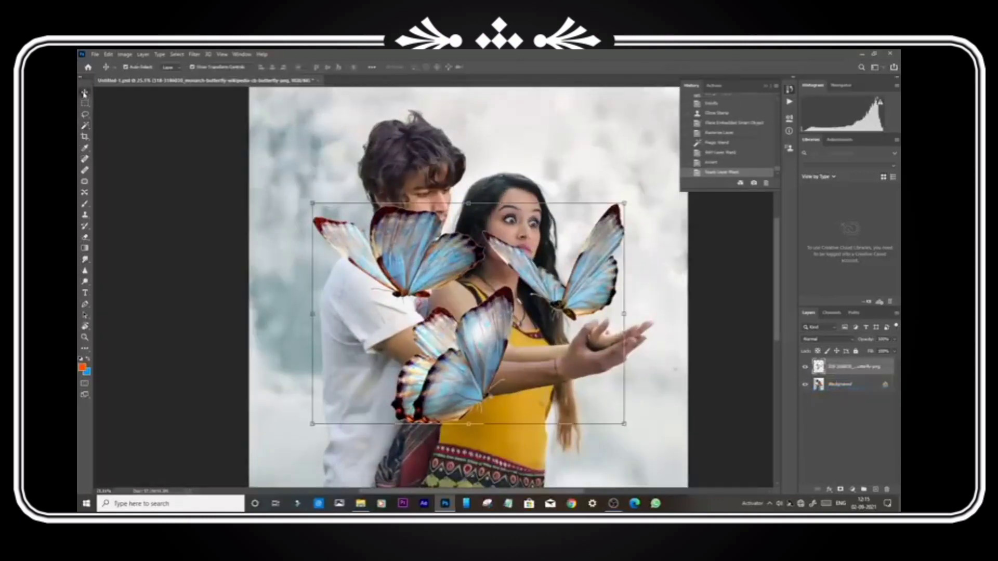
pyautogui.moveTo(477, 362); pyautogui.dragTo(552, 350)
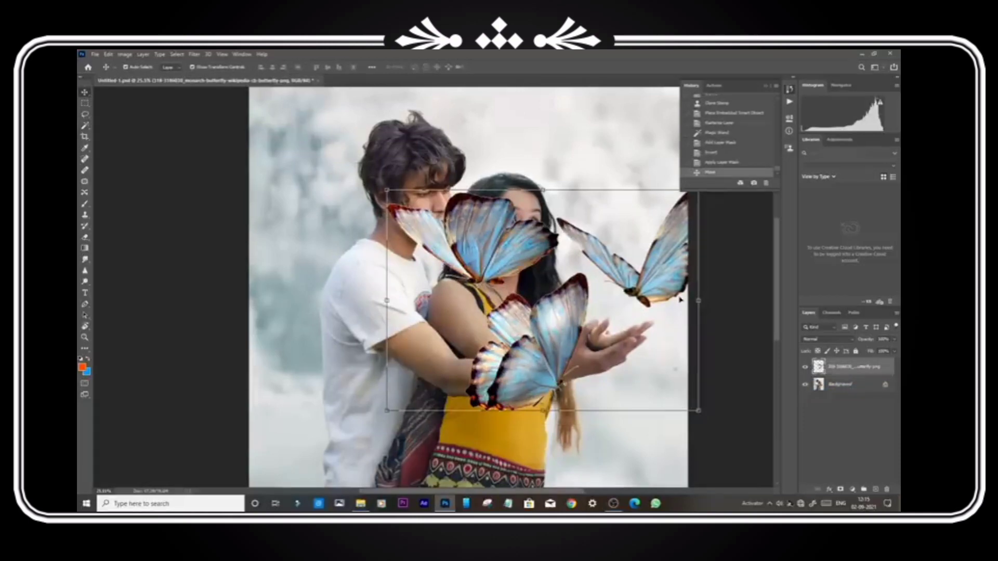
pyautogui.moveTo(702, 301); pyautogui.dragTo(625, 286)
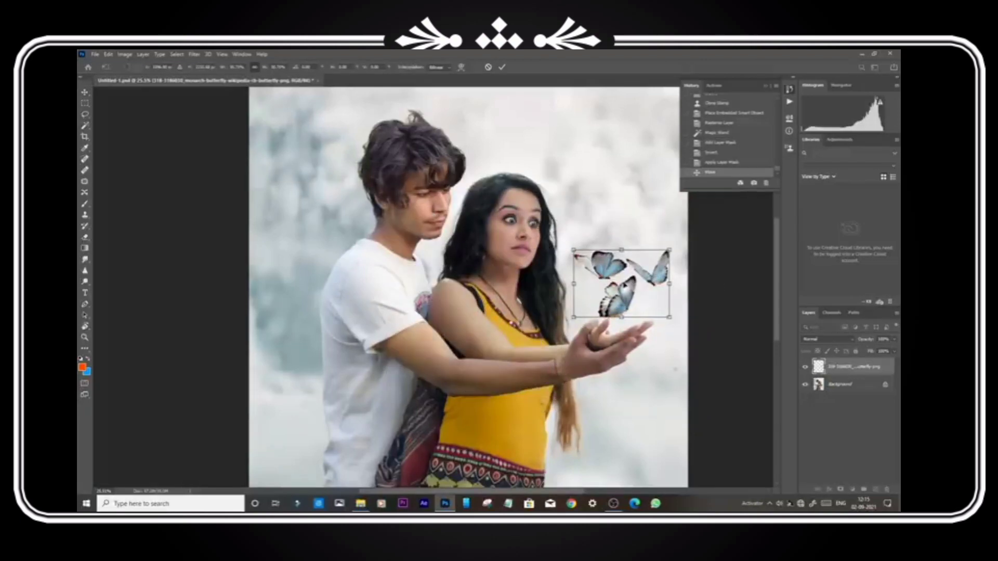
pyautogui.scroll(7, 668, 331)
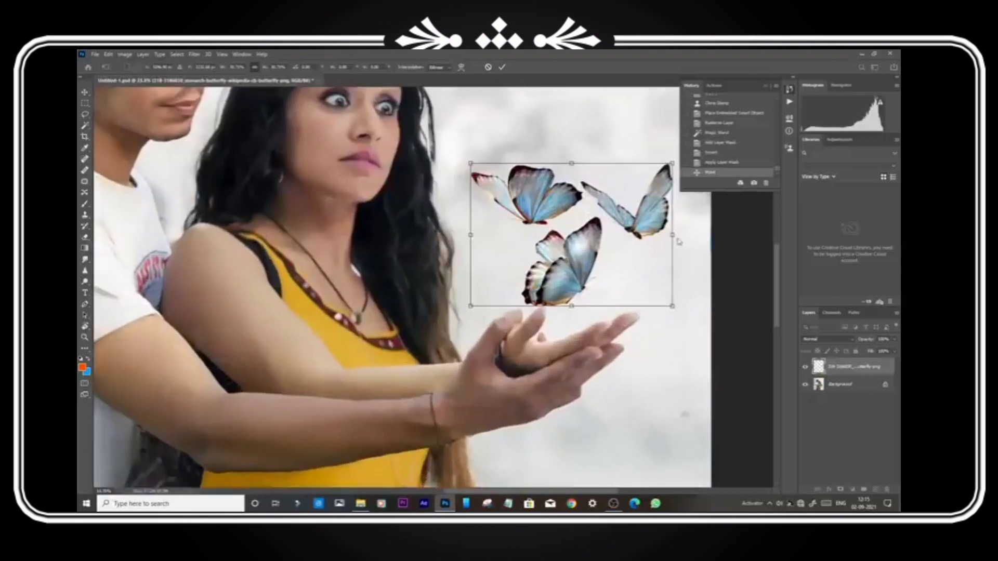
pyautogui.moveTo(671, 235); pyautogui.dragTo(617, 235)
pyautogui.moveTo(600, 391); pyautogui.dragTo(531, 387)
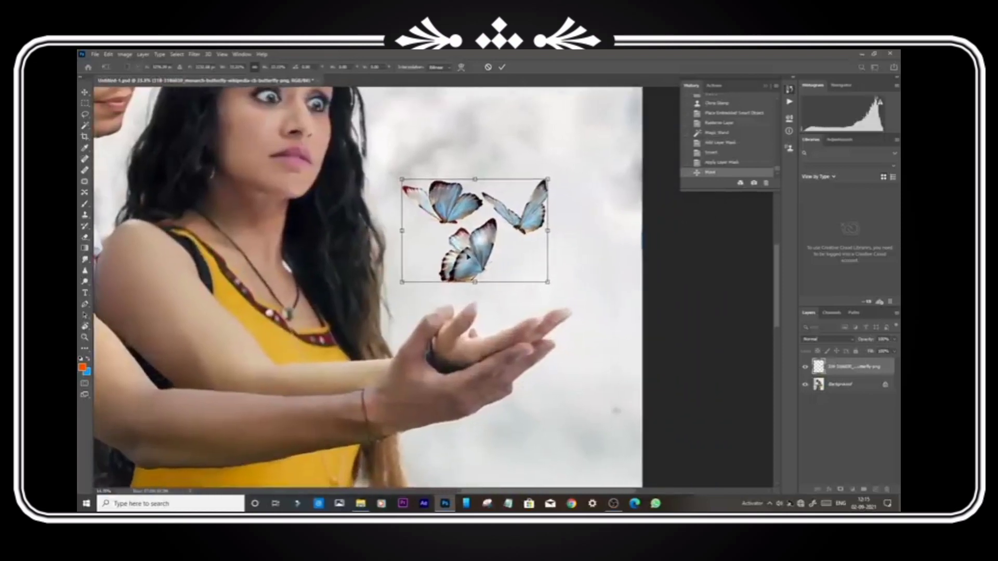
pyautogui.moveTo(484, 236); pyautogui.dragTo(520, 227)
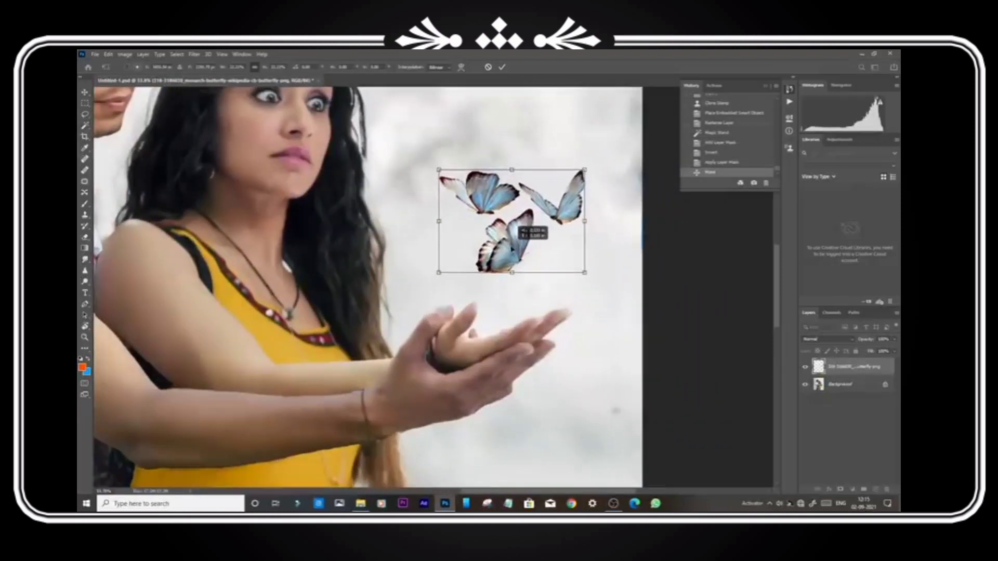
pyautogui.moveTo(585, 222); pyautogui.dragTo(543, 220)
pyautogui.click(503, 67)
# Lasso the upper-left butterfly and move it up and away from the other two
pyautogui.scroll(4, 561, 200)
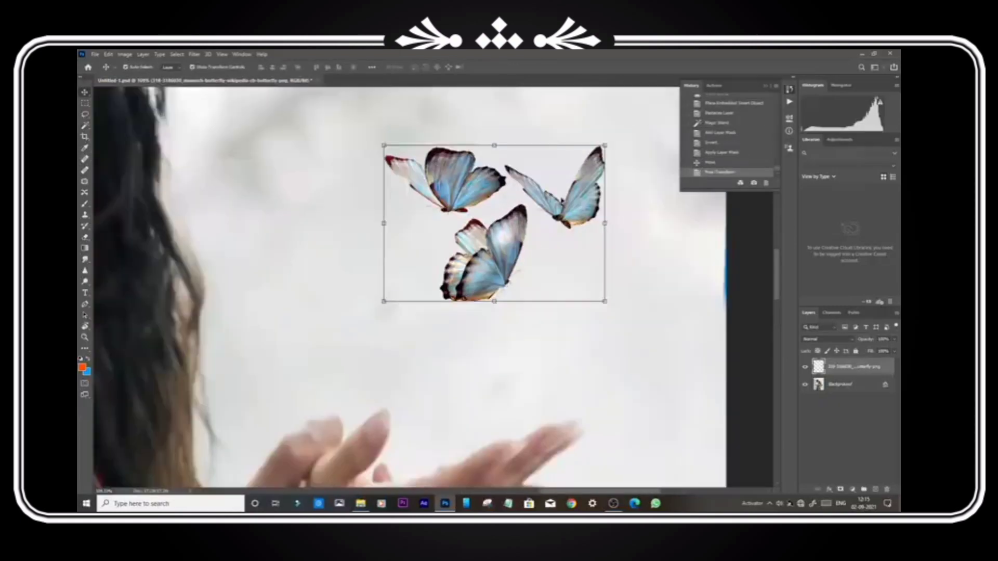
pyautogui.press('l')
pyautogui.scroll(1, 553, 176)
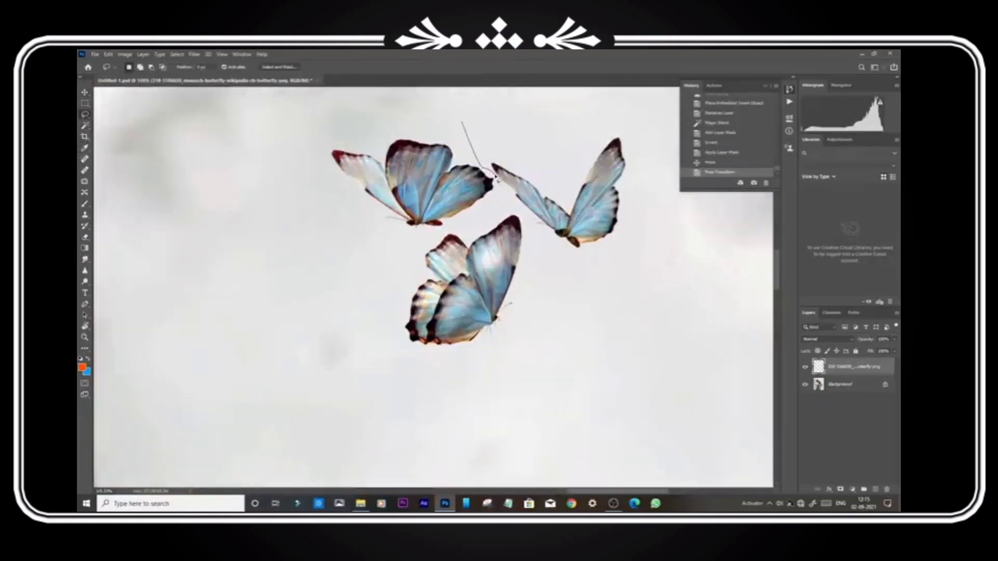
pyautogui.moveTo(465, 227)
pyautogui.mouseDown()
pyautogui.moveTo(434, 241)
pyautogui.moveTo(248, 118)
pyautogui.mouseUp()
pyautogui.moveTo(462, 134); pyautogui.dragTo(462, 125)
pyautogui.press('v')
pyautogui.moveTo(421, 202); pyautogui.dragTo(332, 176)
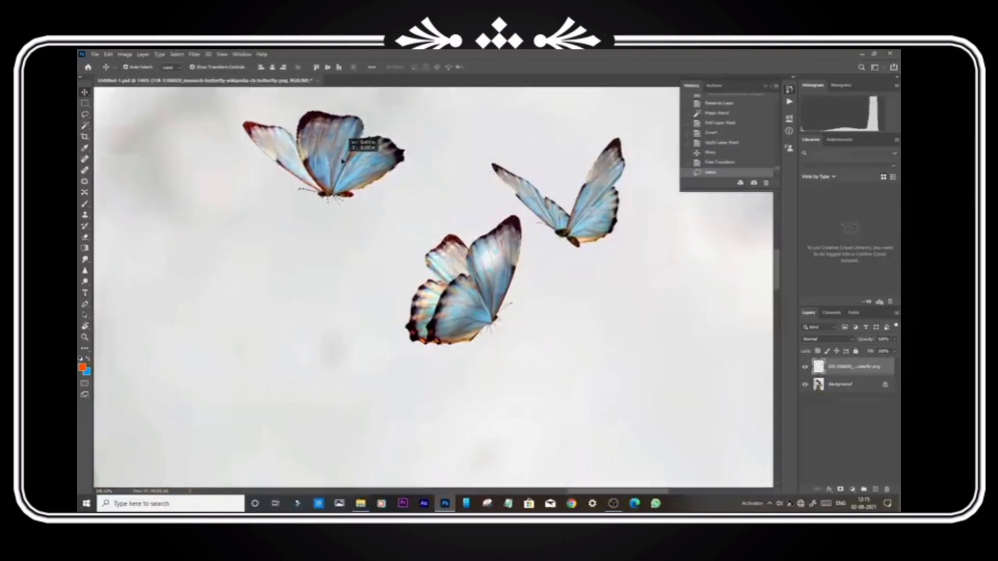
# Lasso the lowest butterfly and move it down closer to the hands
pyautogui.press('l')
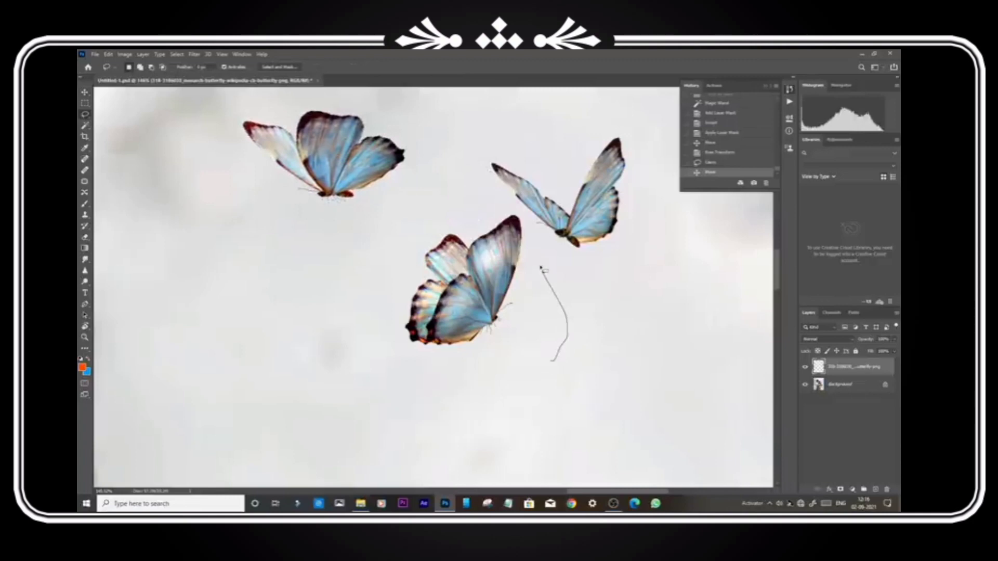
pyautogui.moveTo(552, 360)
pyautogui.mouseDown()
pyautogui.moveTo(532, 228)
pyautogui.moveTo(416, 423)
pyautogui.moveTo(546, 260)
pyautogui.mouseUp()
pyautogui.press('v')
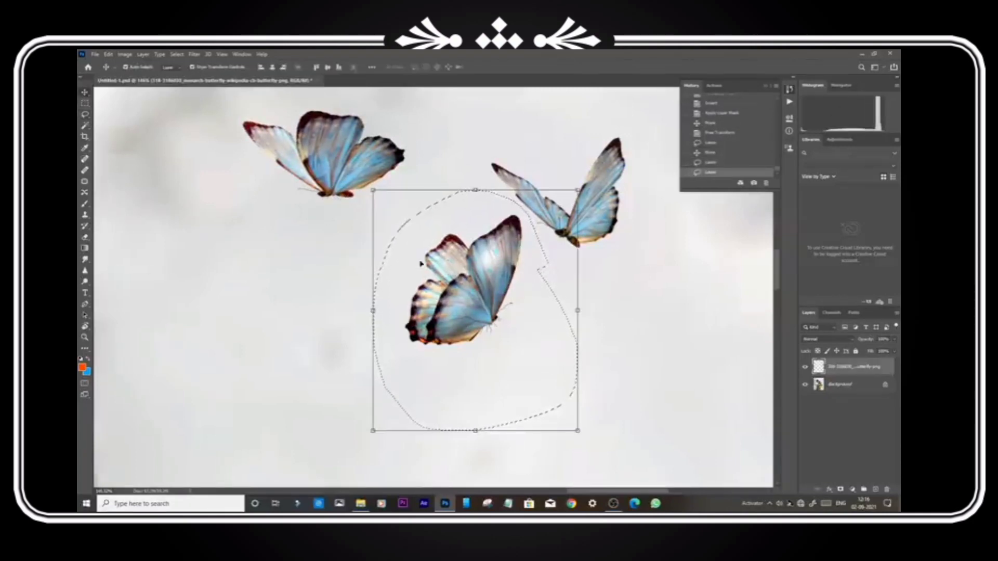
pyautogui.moveTo(475, 296); pyautogui.dragTo(470, 372)
pyautogui.scroll(-8, 297, 264)
pyautogui.click(256, 250)
pyautogui.scroll(-14, 458, 268)
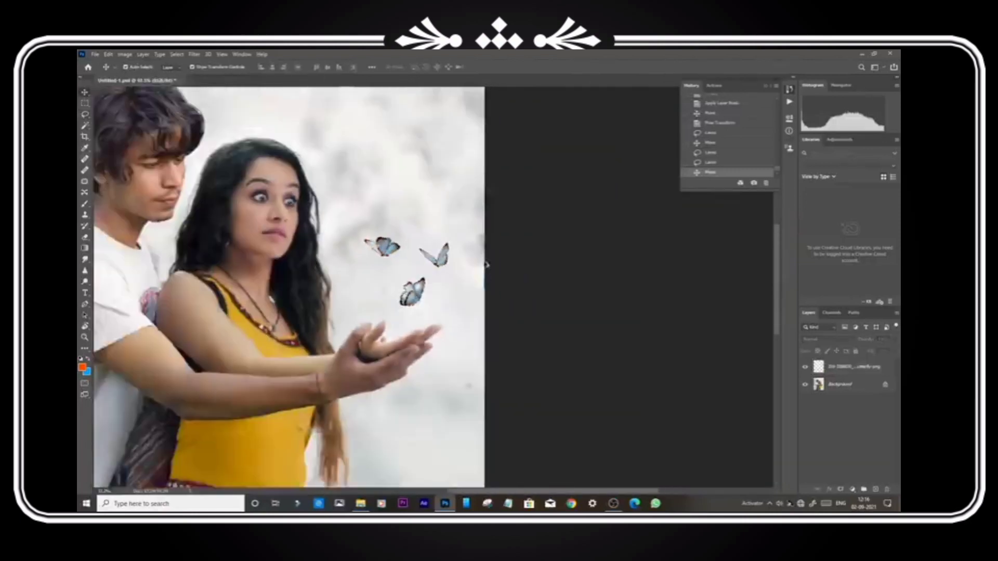
# Duplicate the butterfly layer and clear the selection around the lowest butterfly
pyautogui.moveTo(858, 367); pyautogui.dragTo(876, 491)
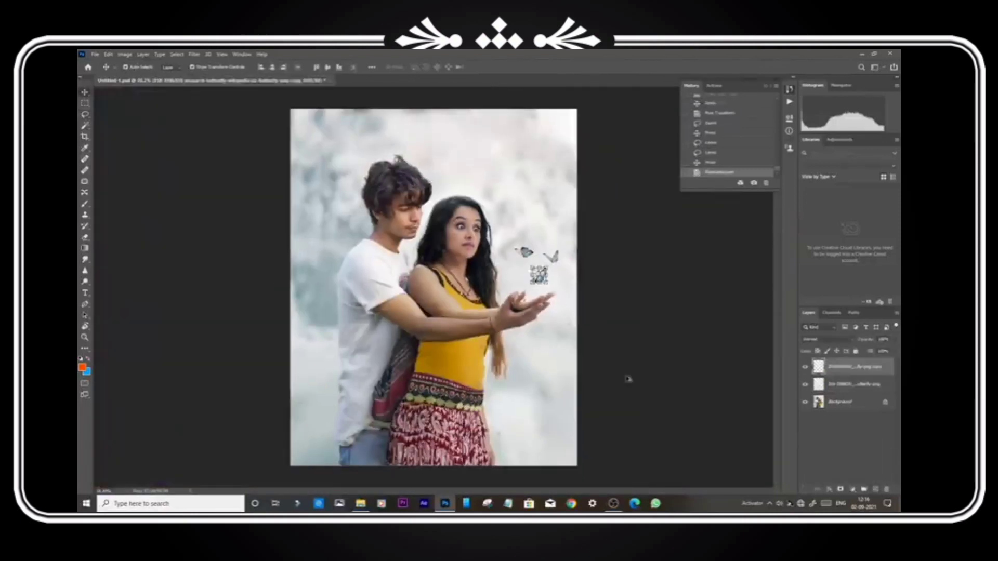
pyautogui.scroll(5, 603, 286)
pyautogui.click(540, 302)
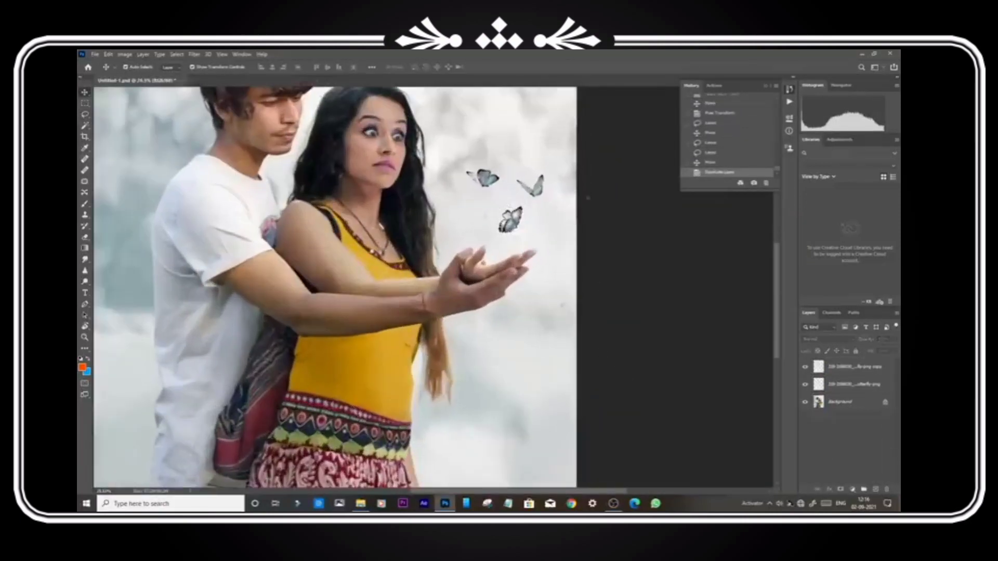
pyautogui.click(836, 373)
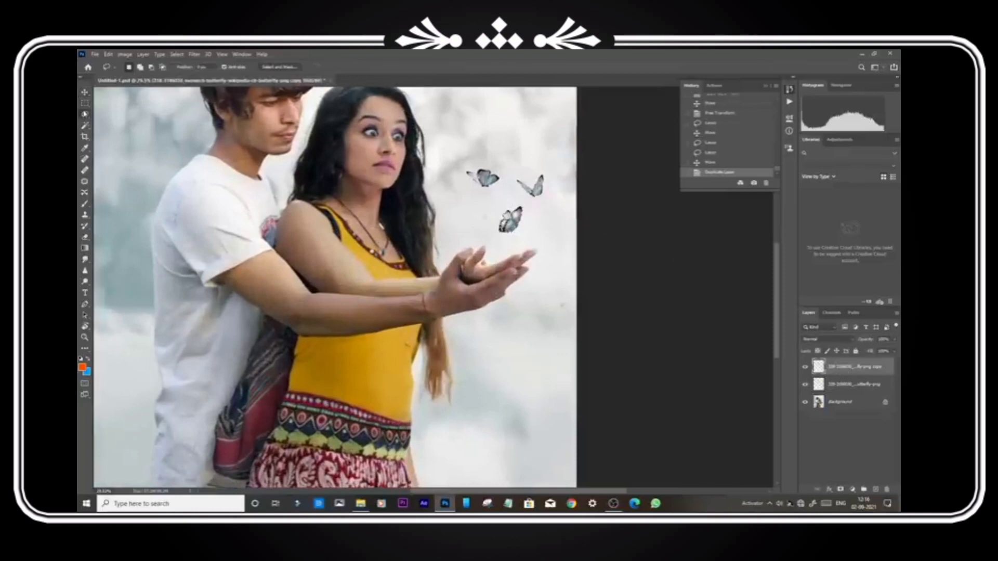
pyautogui.hotkey('ctrl', 'd')
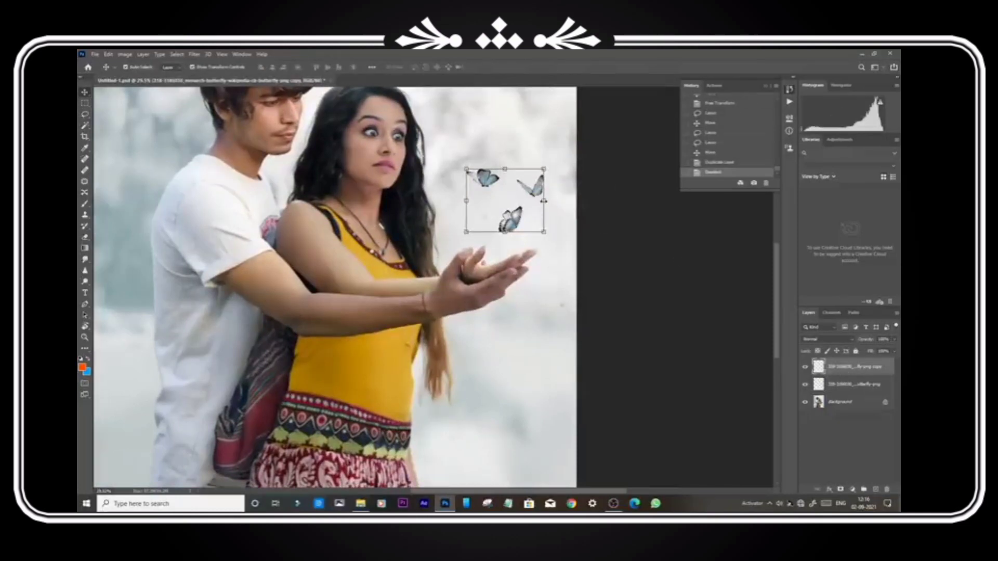
# Mirror the duplicated butterflies horizontally and place them lower, just above the hands
pyautogui.moveTo(546, 199)
pyautogui.mouseDown()
pyautogui.moveTo(404, 210)
pyautogui.moveTo(482, 260)
pyautogui.moveTo(472, 241)
pyautogui.moveTo(455, 247)
pyautogui.moveTo(451, 237)
pyautogui.moveTo(459, 241)
pyautogui.mouseUp()
pyautogui.scroll(8, 486, 254)
pyautogui.scroll(-5, 427, 230)
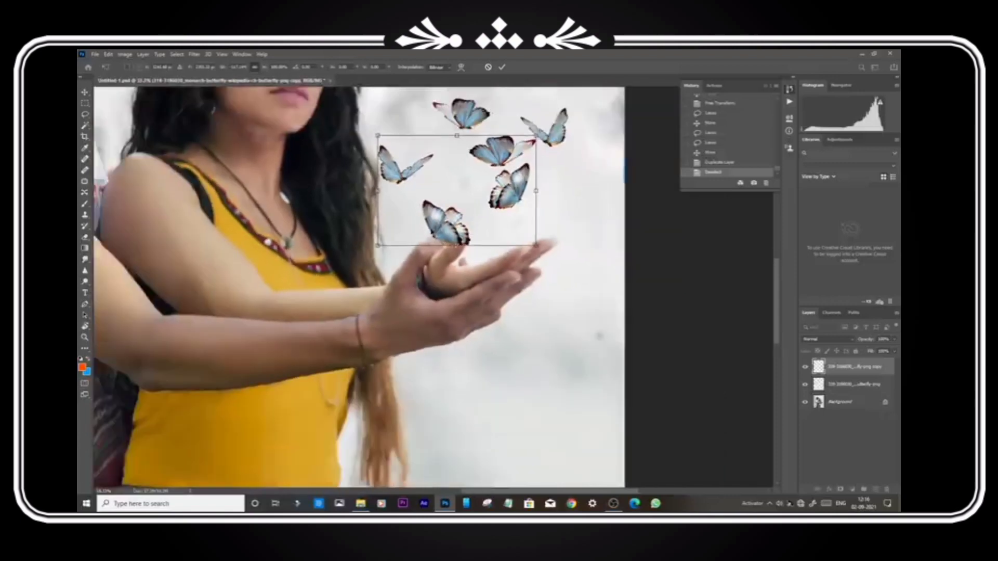
pyautogui.press('Return')
# Erase the duplicated butterfly that crowds the originals on the copied layer
pyautogui.press('e')
pyautogui.moveTo(517, 158)
pyautogui.mouseDown()
pyautogui.moveTo(468, 156)
pyautogui.moveTo(537, 164)
pyautogui.mouseUp()
pyautogui.click(239, 67)
# Scale down the remaining duplicated butterflies and shift them slightly so they hover over the palms
pyautogui.press('v')
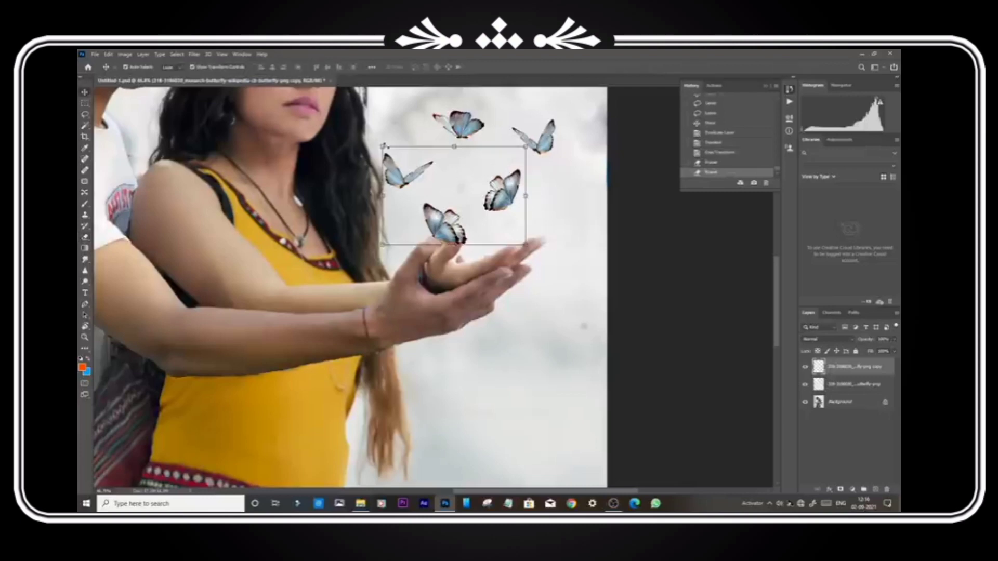
pyautogui.moveTo(385, 146); pyautogui.dragTo(395, 156)
pyautogui.moveTo(459, 236); pyautogui.dragTo(452, 237)
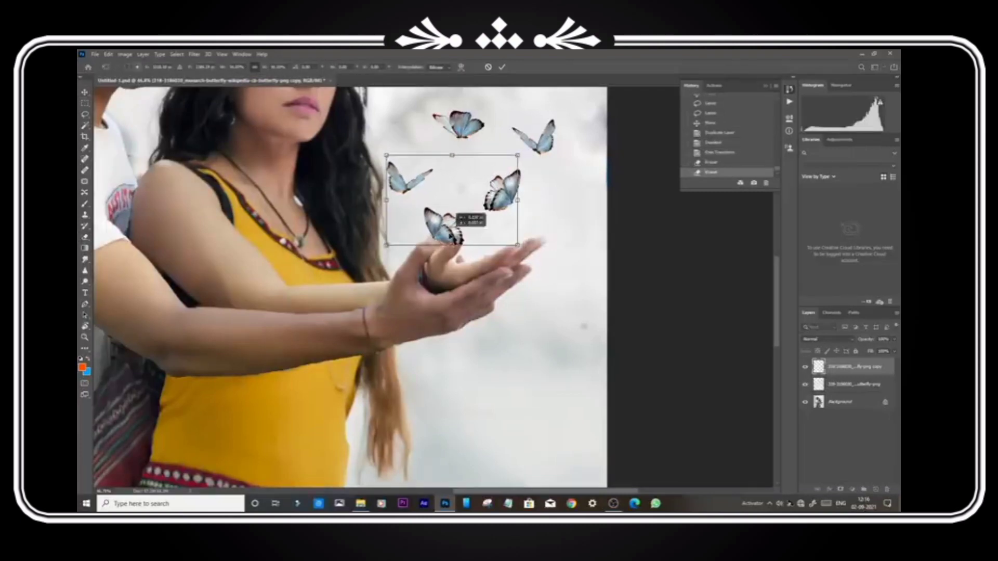
pyautogui.moveTo(387, 155); pyautogui.dragTo(397, 162)
pyautogui.moveTo(453, 235); pyautogui.dragTo(446, 235)
pyautogui.click(502, 67)
pyautogui.scroll(-5, 395, 233)
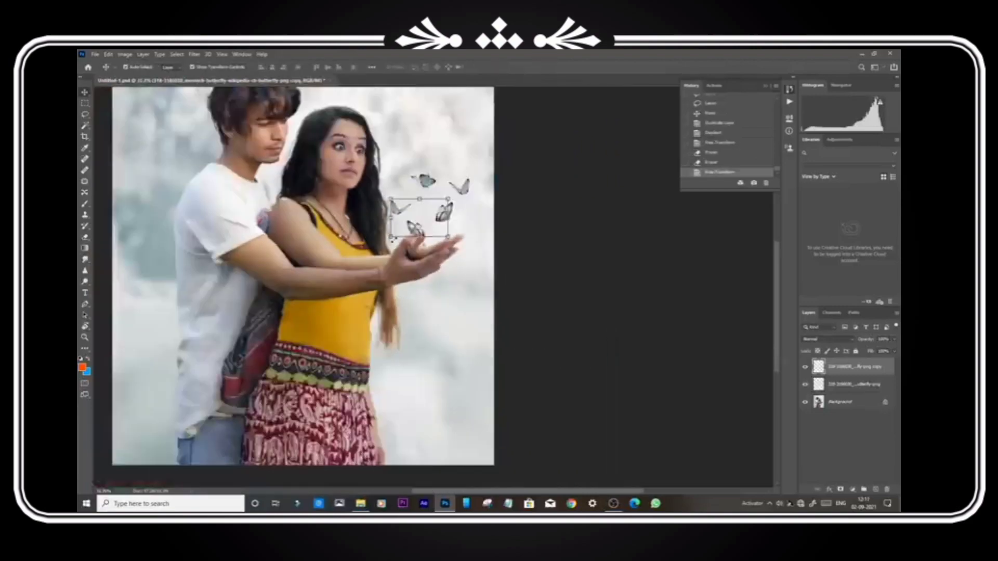
# Unlock the background layer of the couple and duplicate it beneath the butterfly layers
pyautogui.hotkey('ctrl', '0')
pyautogui.click(636, 340)
pyautogui.scroll(3, 439, 183)
pyautogui.scroll(-9, 438, 210)
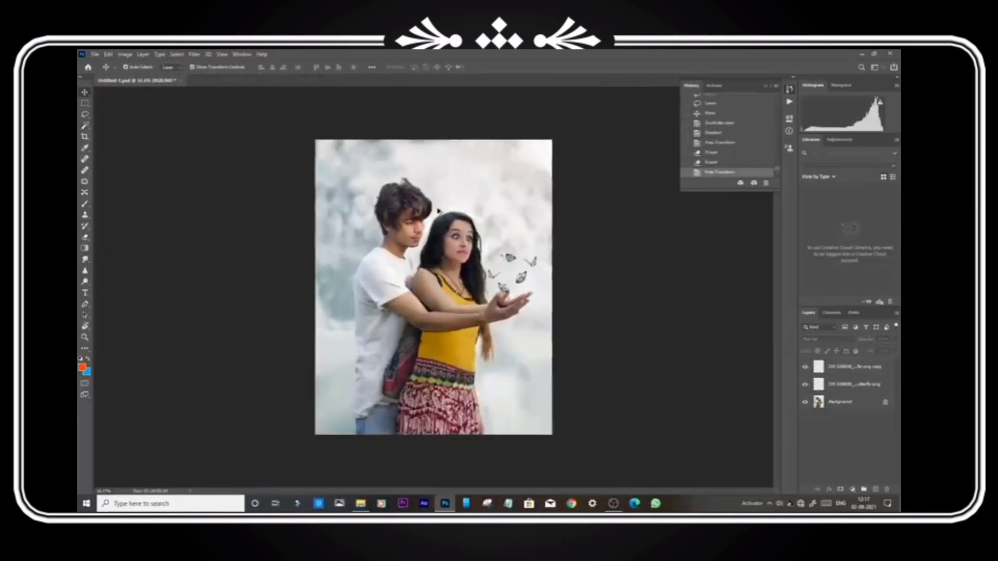
pyautogui.scroll(8, 438, 211)
pyautogui.click(858, 407)
pyautogui.click(885, 402)
pyautogui.moveTo(872, 404); pyautogui.dragTo(876, 491)
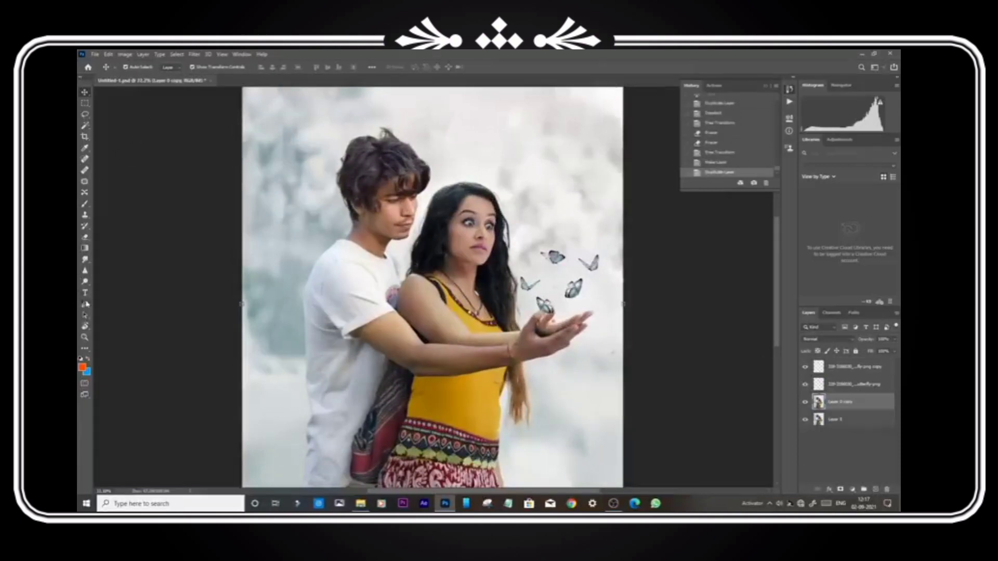
# Darken the boy's hair on the duplicated layer with the Burn tool, using a smaller brush for the finer areas
pyautogui.rightClick(85, 282)
pyautogui.click(117, 283)
pyautogui.scroll(2, 439, 159)
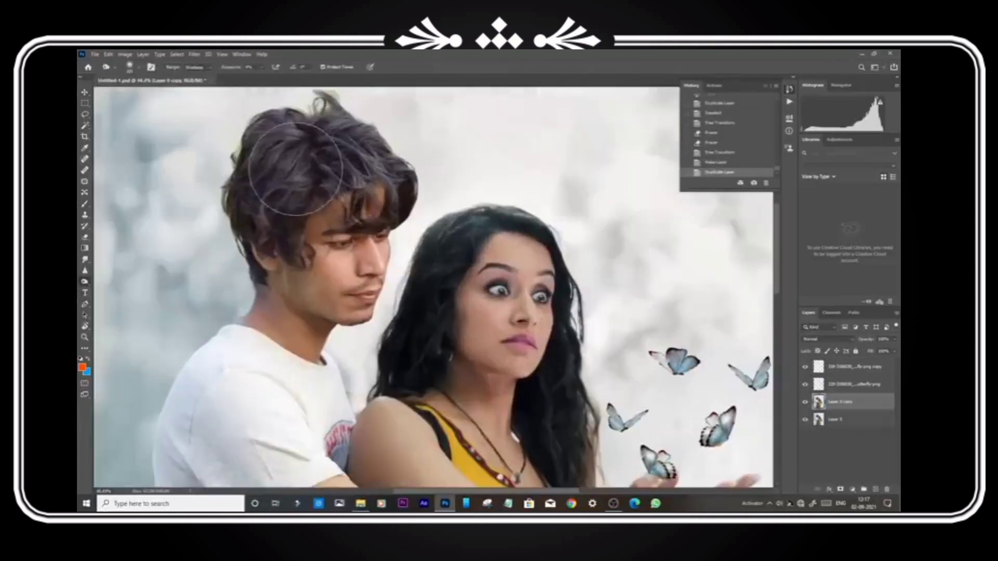
pyautogui.moveTo(294, 170)
pyautogui.mouseDown()
pyautogui.moveTo(269, 180)
pyautogui.moveTo(282, 155)
pyautogui.moveTo(366, 158)
pyautogui.moveTo(337, 138)
pyautogui.moveTo(378, 169)
pyautogui.mouseUp()
pyautogui.press('[')
pyautogui.press('[')
pyautogui.moveTo(380, 167)
pyautogui.mouseDown()
pyautogui.moveTo(396, 184)
pyautogui.moveTo(369, 155)
pyautogui.mouseUp()
pyautogui.moveTo(364, 154)
pyautogui.mouseDown()
pyautogui.moveTo(330, 146)
pyautogui.moveTo(251, 178)
pyautogui.moveTo(293, 176)
pyautogui.moveTo(257, 172)
pyautogui.moveTo(285, 237)
pyautogui.moveTo(355, 176)
pyautogui.moveTo(323, 198)
pyautogui.mouseUp()
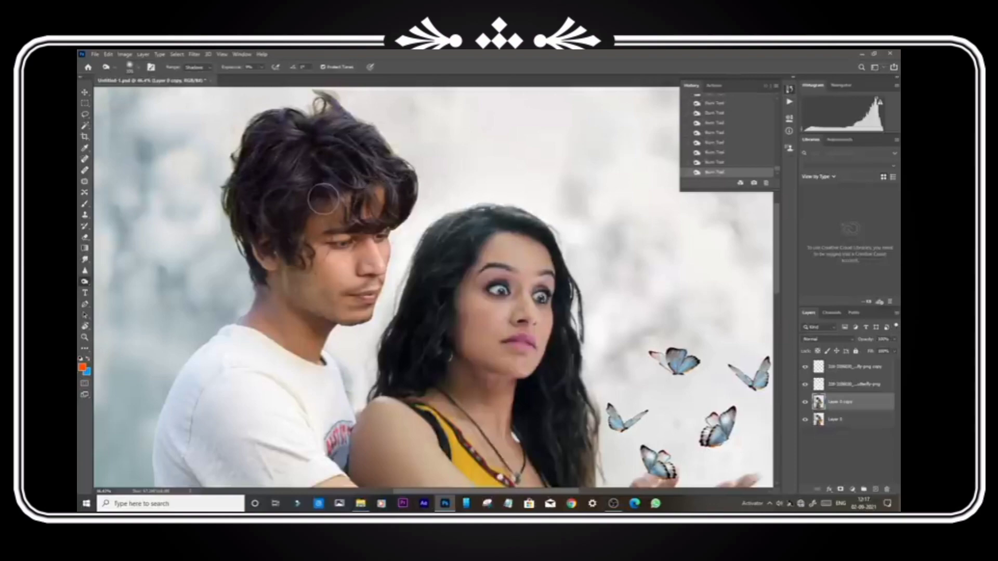
# Enlarge the Burn brush and examine the couple's arms, shirt, yellow top and skirt for areas needing shading
pyautogui.press(']')
pyautogui.press(']')
pyautogui.press(']')
pyautogui.press(']')
pyautogui.press(']')
pyautogui.scroll(-5, 266, 185)
pyautogui.scroll(2, 400, 410)
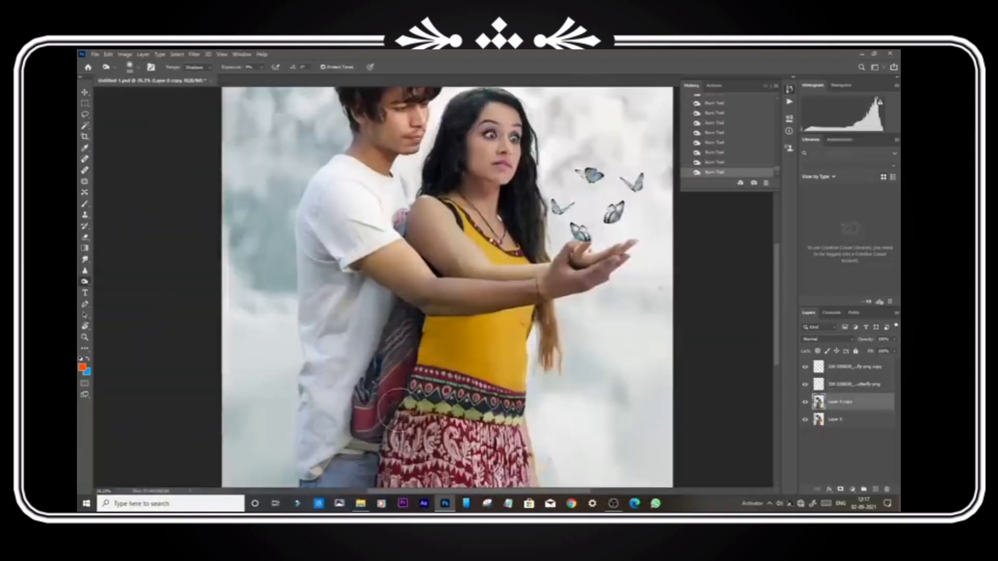
pyautogui.scroll(-2, 362, 466)
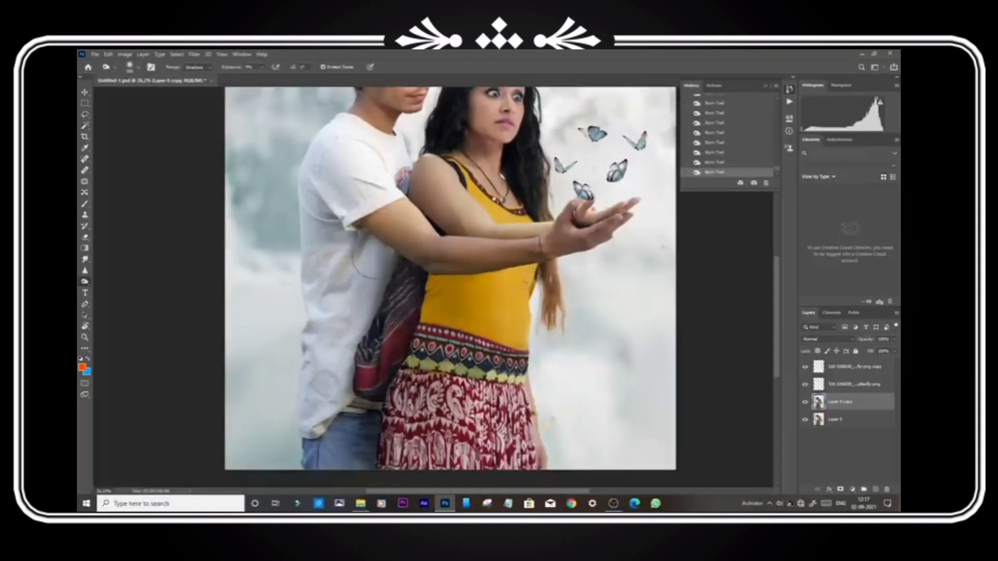
# Merge all visible layers and duplicate the merged layer
pyautogui.scroll(-5, 640, 352)
pyautogui.rightClick(869, 405)
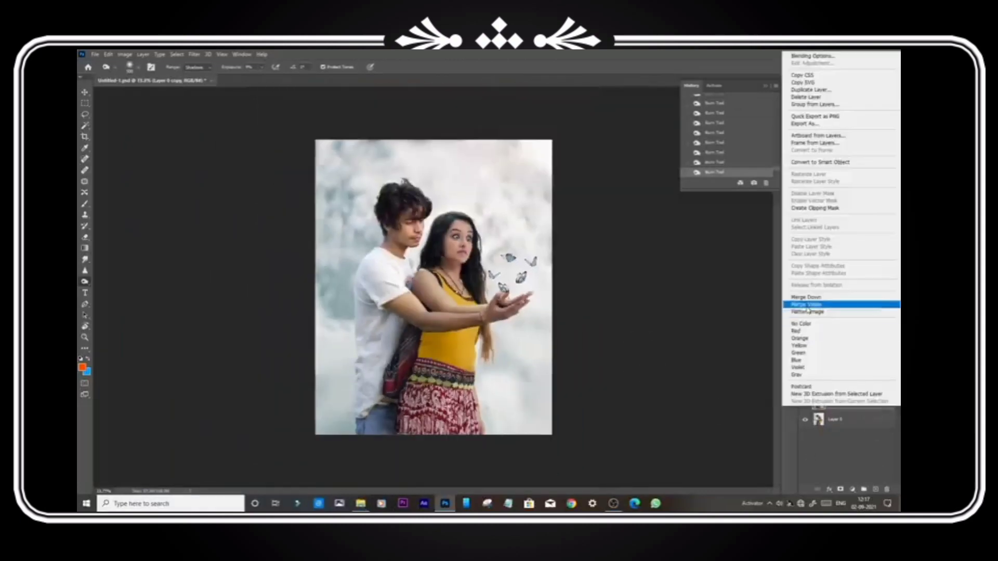
pyautogui.click(870, 305)
pyautogui.moveTo(869, 367); pyautogui.dragTo(876, 489)
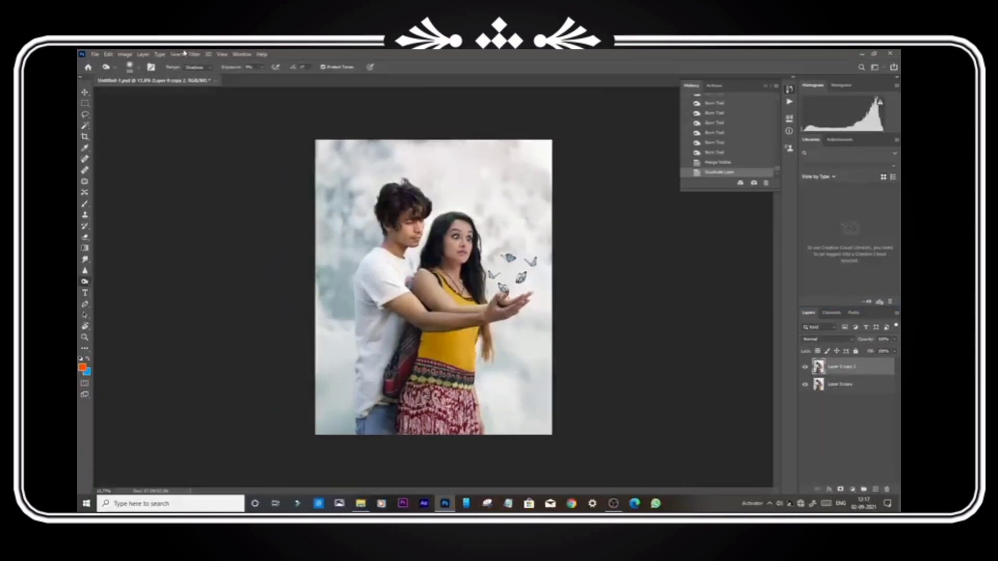
# Open the Camera Raw filter on the duplicate, warm the temperature slightly, set contrast to +24 and increase clarity
pyautogui.click(194, 54)
pyautogui.click(206, 105)
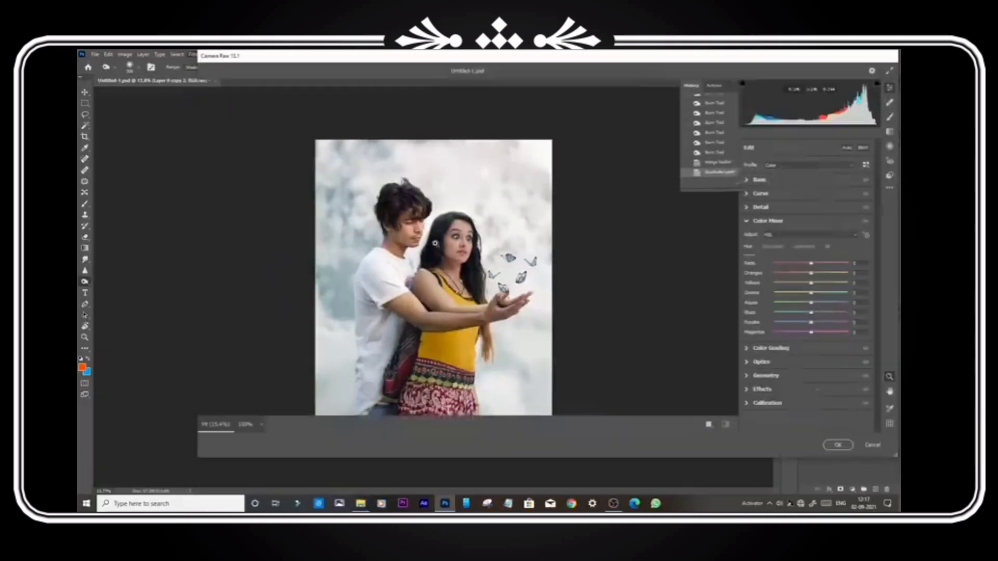
pyautogui.click(794, 183)
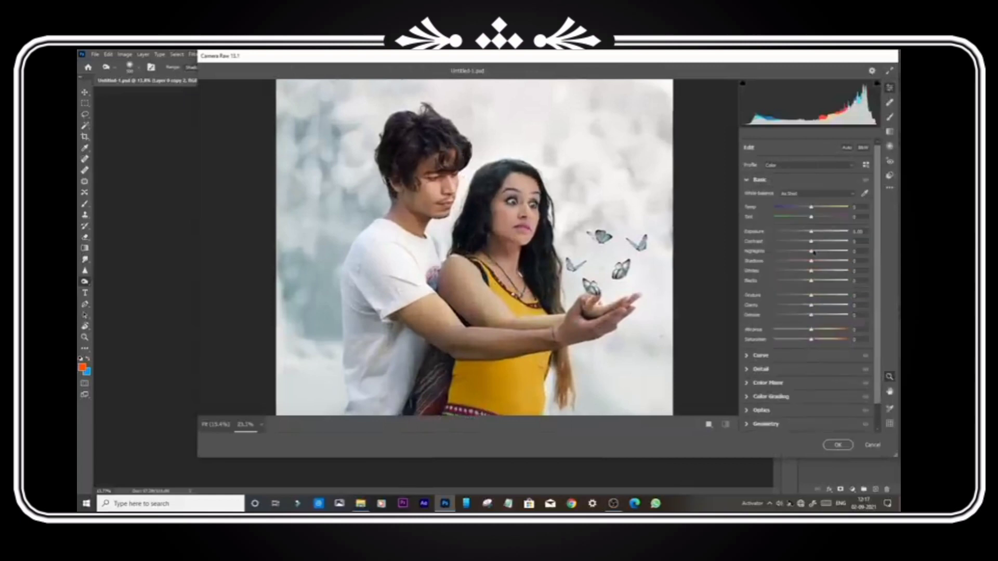
pyautogui.moveTo(810, 207); pyautogui.dragTo(813, 207)
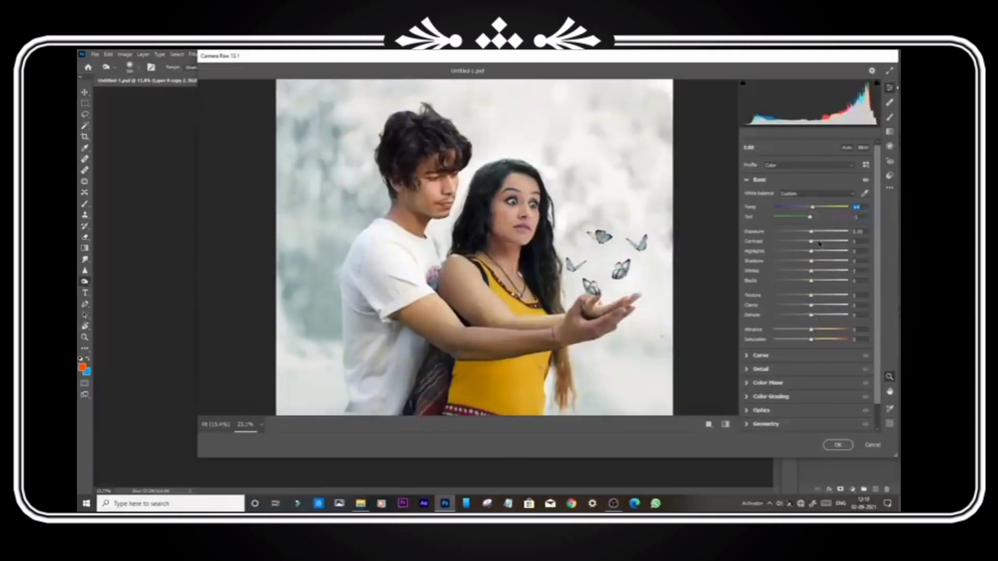
pyautogui.moveTo(819, 242); pyautogui.dragTo(821, 242)
pyautogui.moveTo(818, 307); pyautogui.dragTo(817, 305)
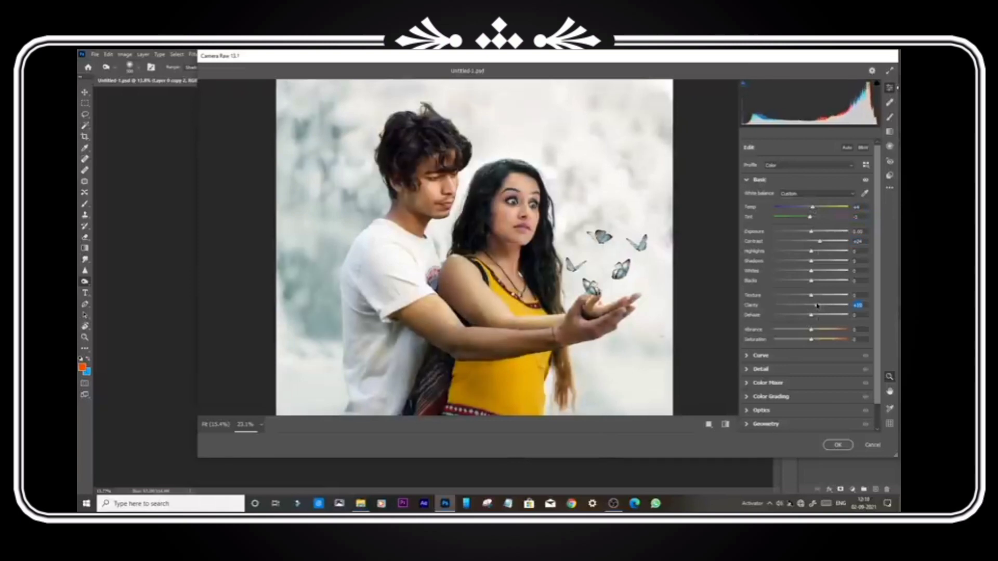
# Fine-tune the shadows of the tone curve and apply the Camera Raw adjustments
pyautogui.click(792, 357)
pyautogui.moveTo(803, 359); pyautogui.dragTo(801, 360)
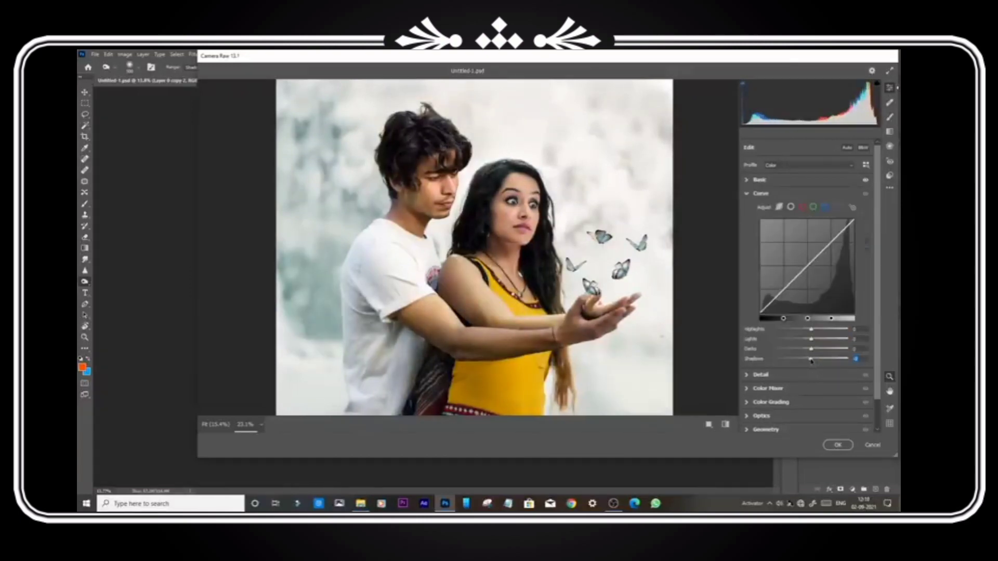
pyautogui.scroll(-3, 526, 328)
pyautogui.scroll(2, 526, 328)
pyautogui.click(776, 394)
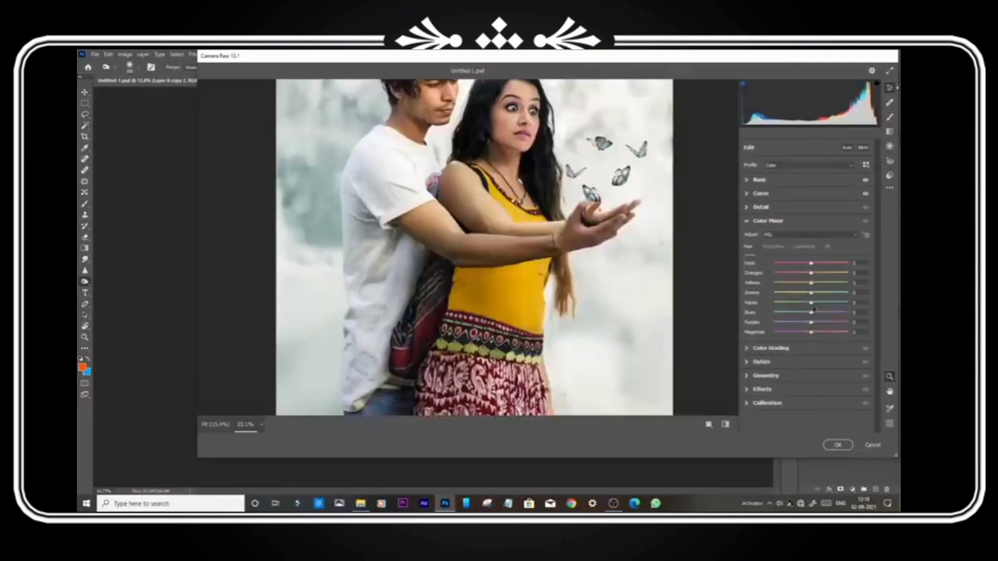
pyautogui.click(843, 450)
# Add noise to the top layer and touch up the image with the Burn tool
pyautogui.click(194, 54)
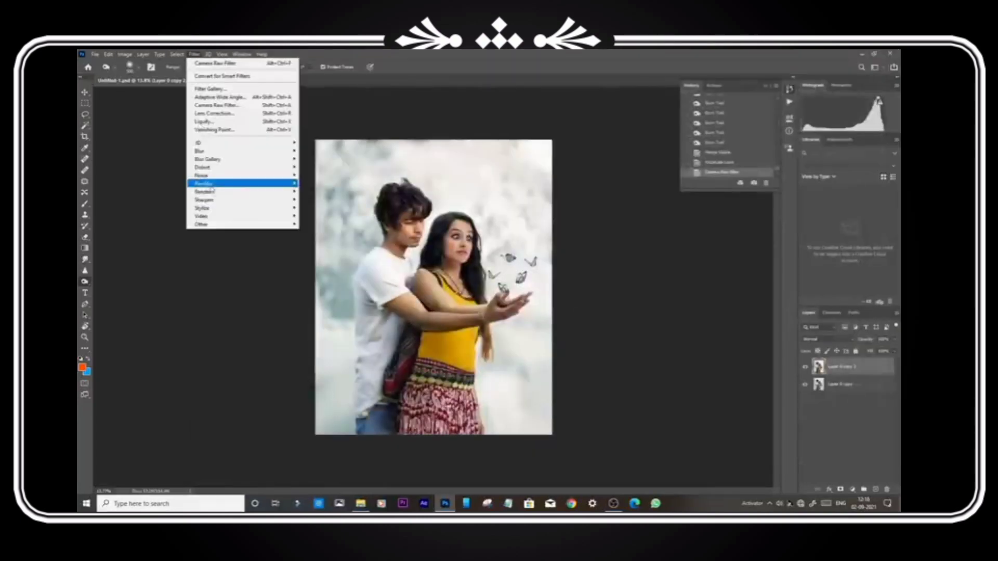
pyautogui.click(317, 175)
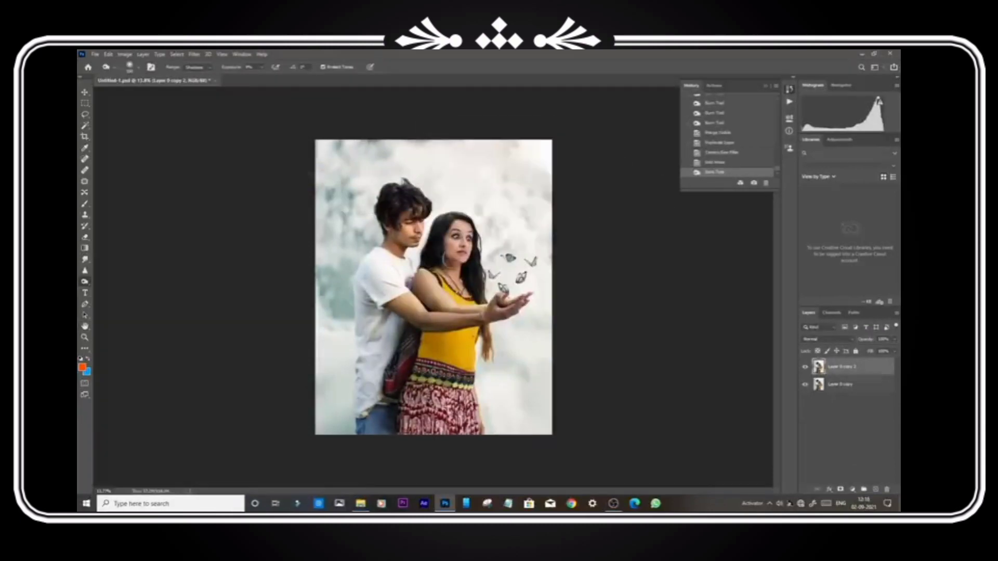
pyautogui.hotkey('ctrl', '+')
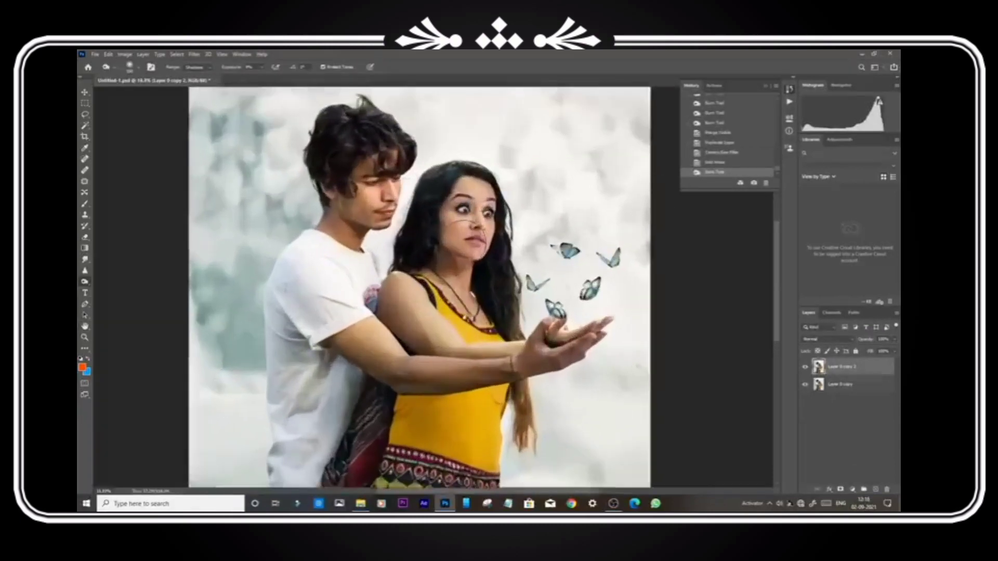
pyautogui.moveTo(459, 338); pyautogui.dragTo(475, 306)
pyautogui.scroll(-3, 476, 304)
pyautogui.scroll(-2, 476, 304)
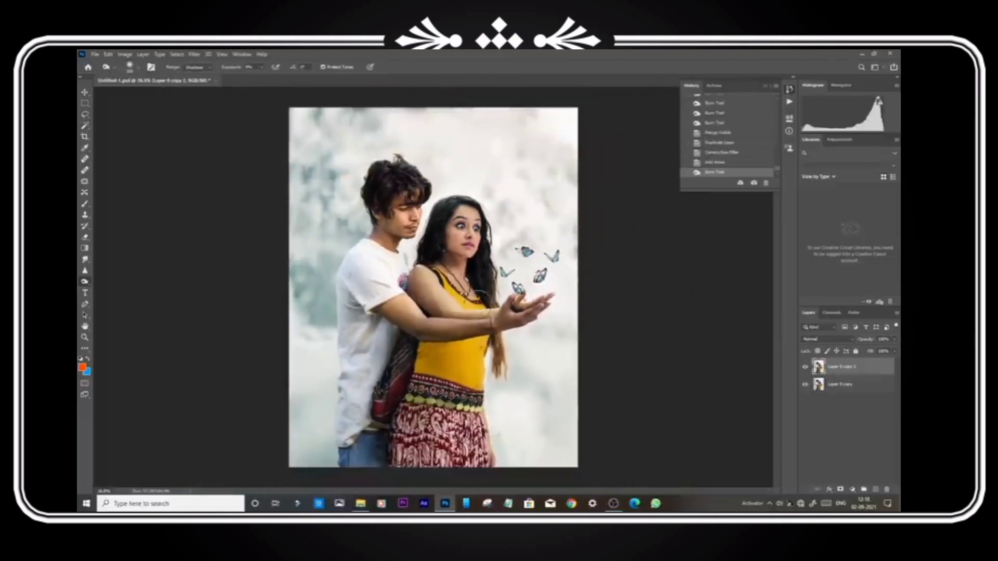